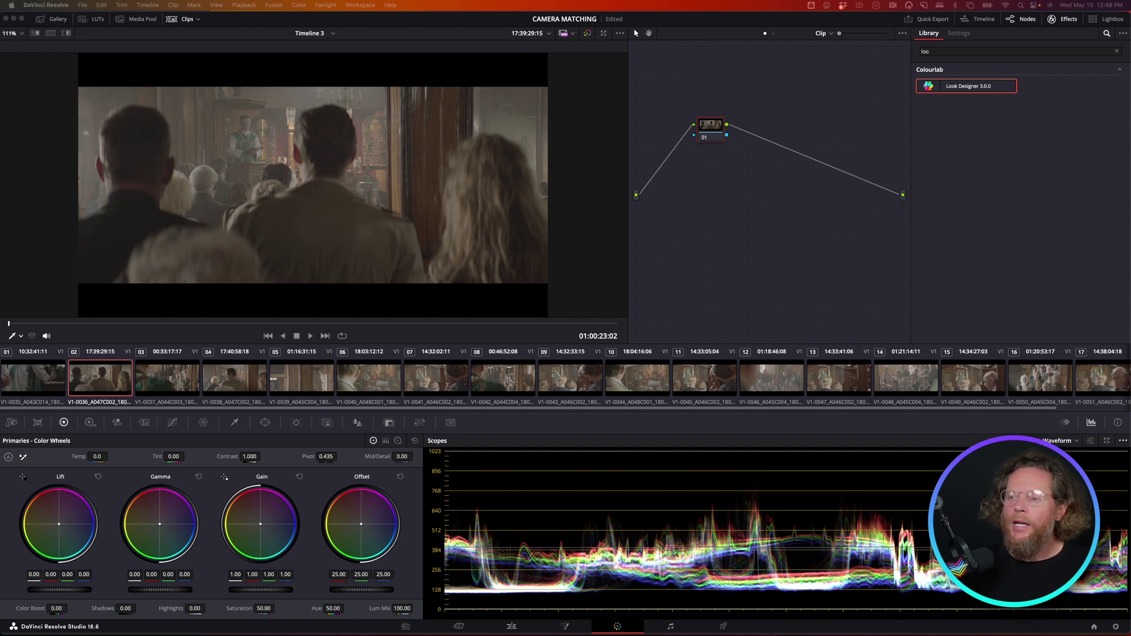
Check in the general system preferences that external scripting uses Local, and save the preferences.
{"action": "left_click", "coordinate": [42, 7]}
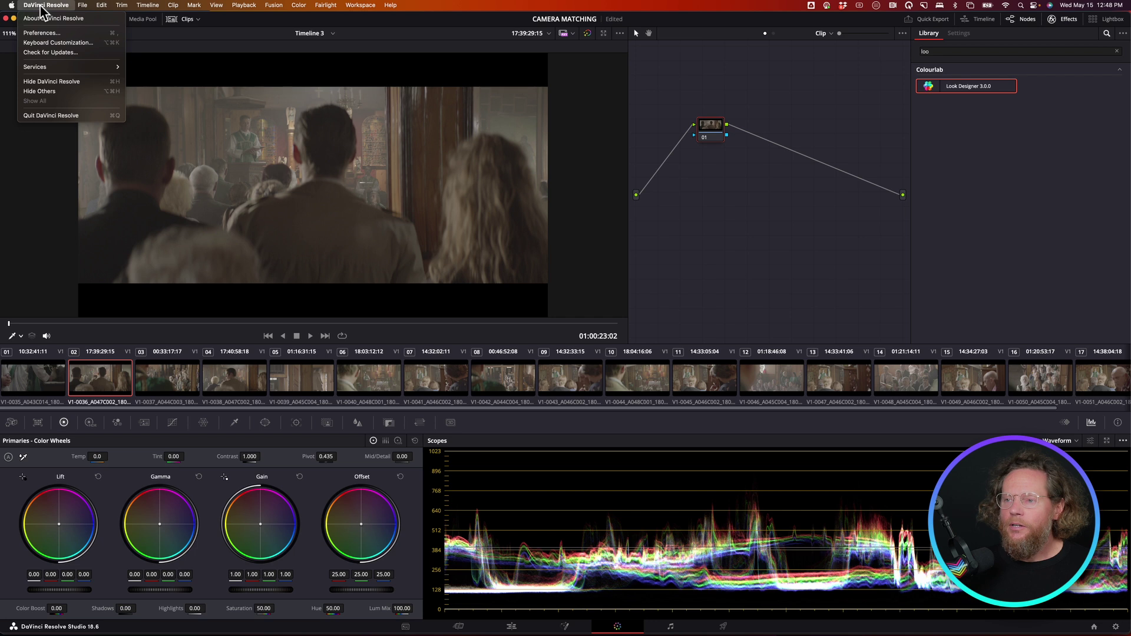
{"action": "left_click", "coordinate": [40, 33]}
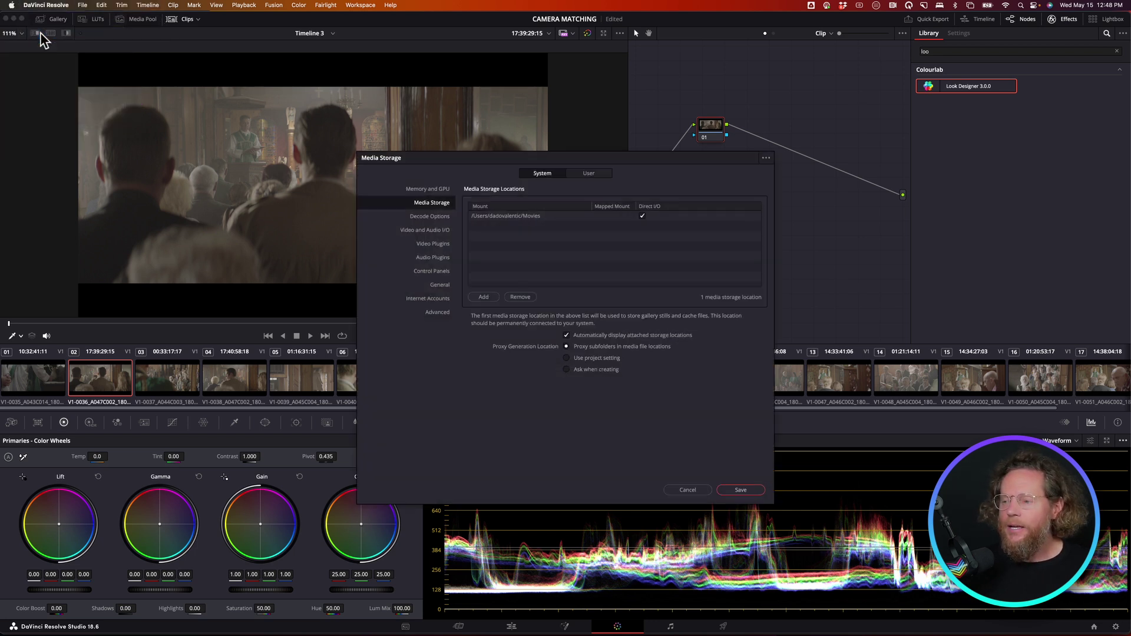
{"action": "left_click", "coordinate": [442, 285]}
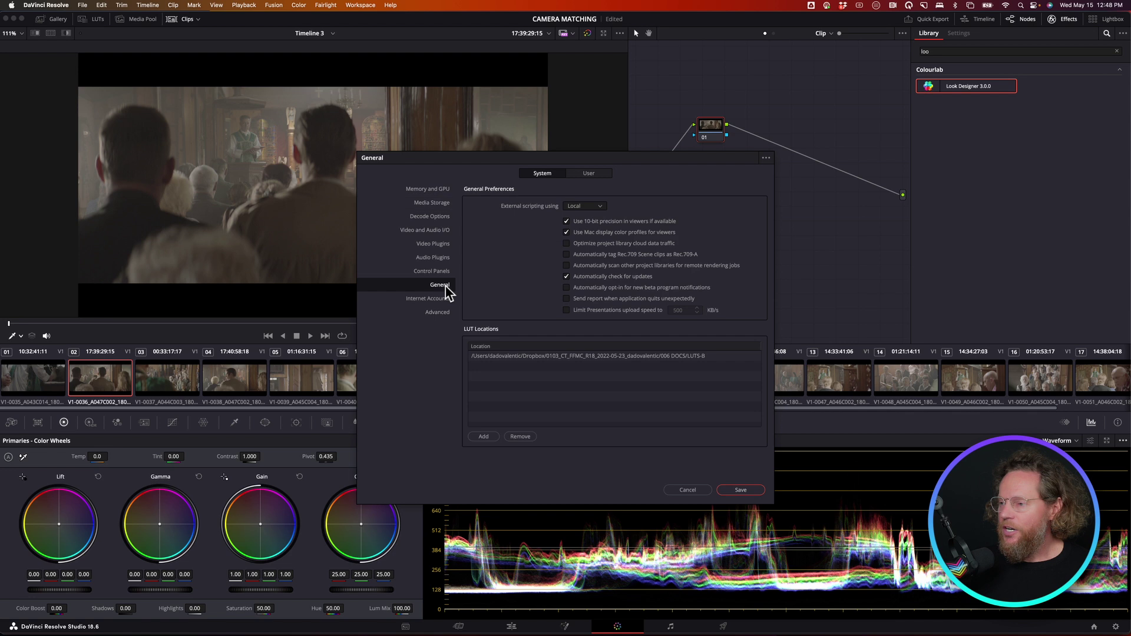
{"action": "left_click", "coordinate": [566, 221]}
{"action": "left_click", "coordinate": [566, 233]}
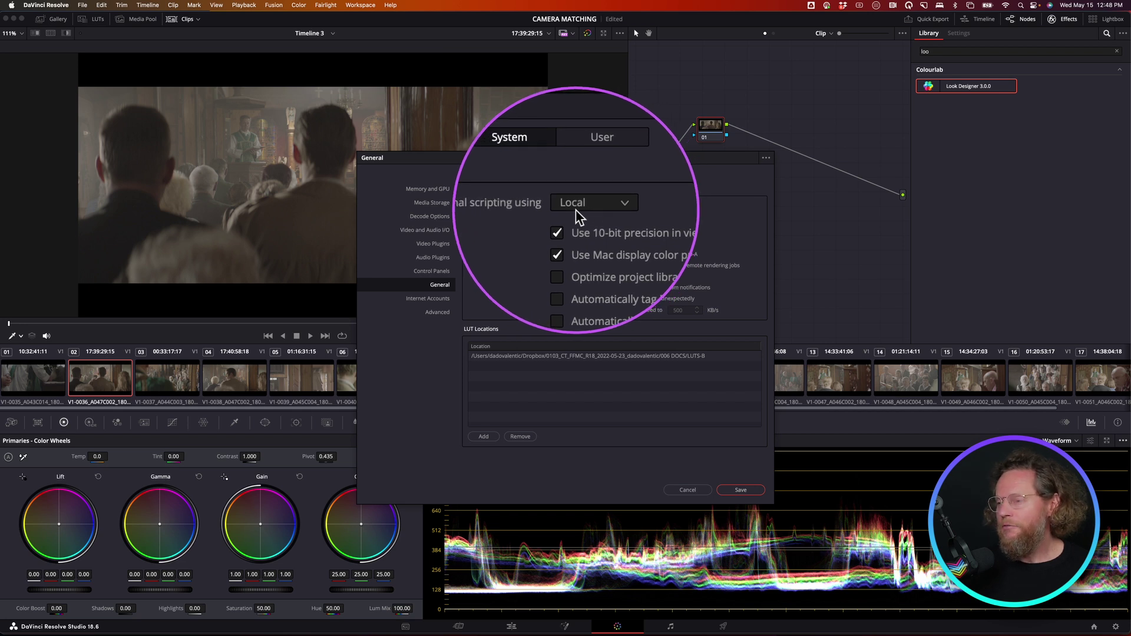
{"action": "left_click", "coordinate": [741, 490]}
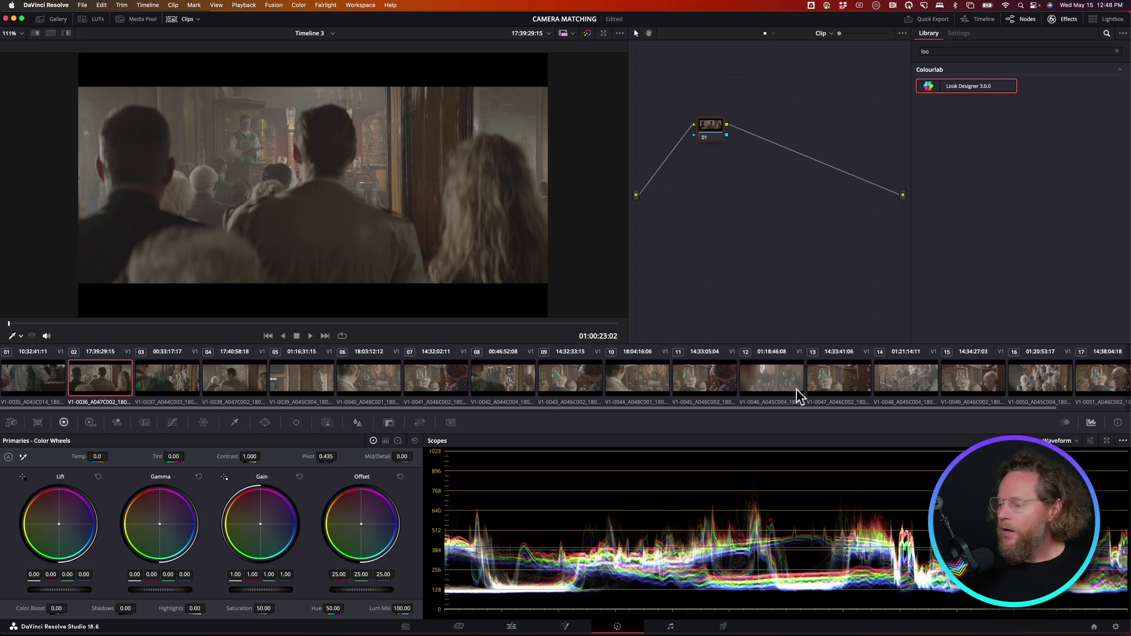
Review the color management and lookup table options in the project settings, closing them without changes.
{"action": "left_click", "coordinate": [1117, 628]}
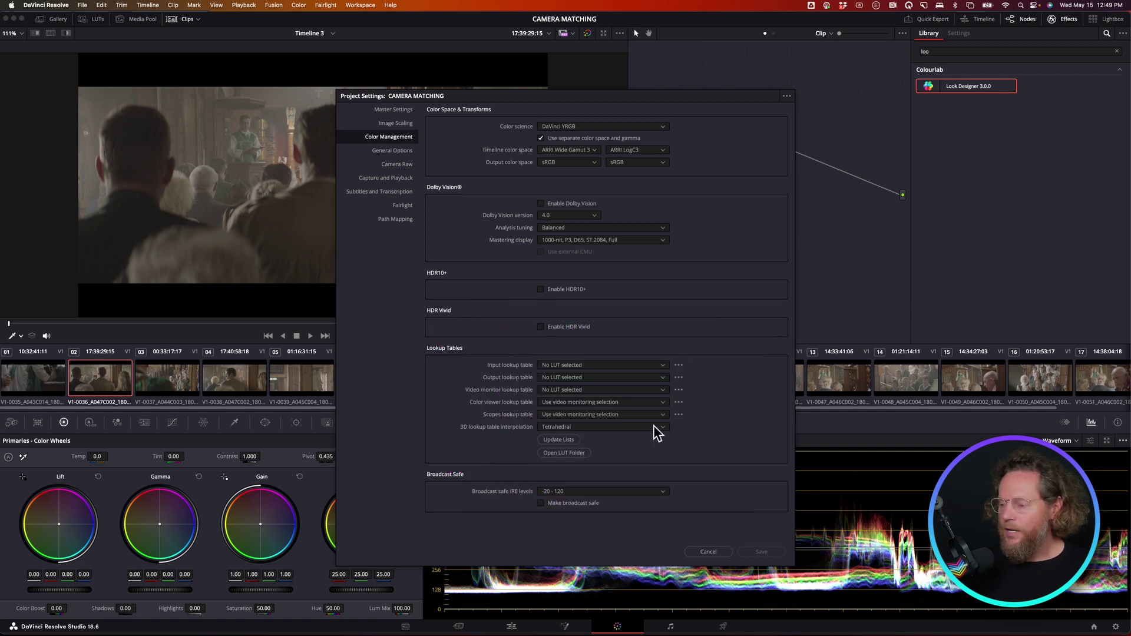
{"action": "mouse_move", "coordinate": [666, 416]}
{"action": "left_mouse_down"}
{"action": "mouse_move", "coordinate": [583, 393]}
{"action": "mouse_move", "coordinate": [456, 421]}
{"action": "mouse_move", "coordinate": [496, 494]}
{"action": "mouse_move", "coordinate": [634, 499]}
{"action": "mouse_move", "coordinate": [674, 417]}
{"action": "left_mouse_up"}
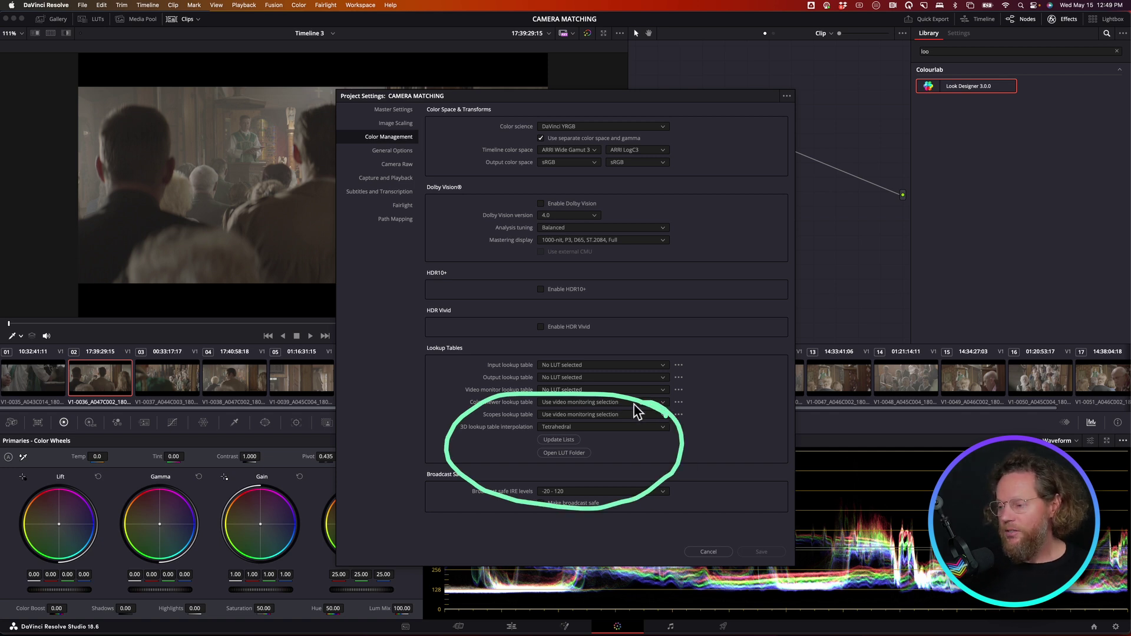
{"action": "left_click", "coordinate": [721, 552]}
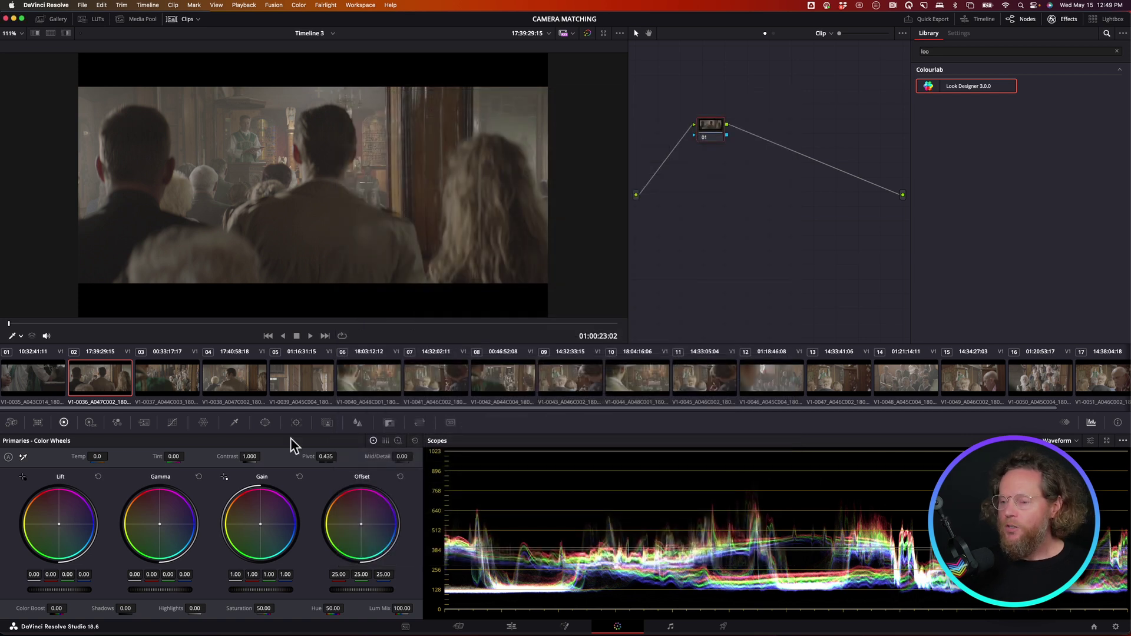
Step through the timeline's clips from clip 01 to clip 18, examining each shot's picture and waveform.
{"action": "left_click", "coordinate": [31, 387]}
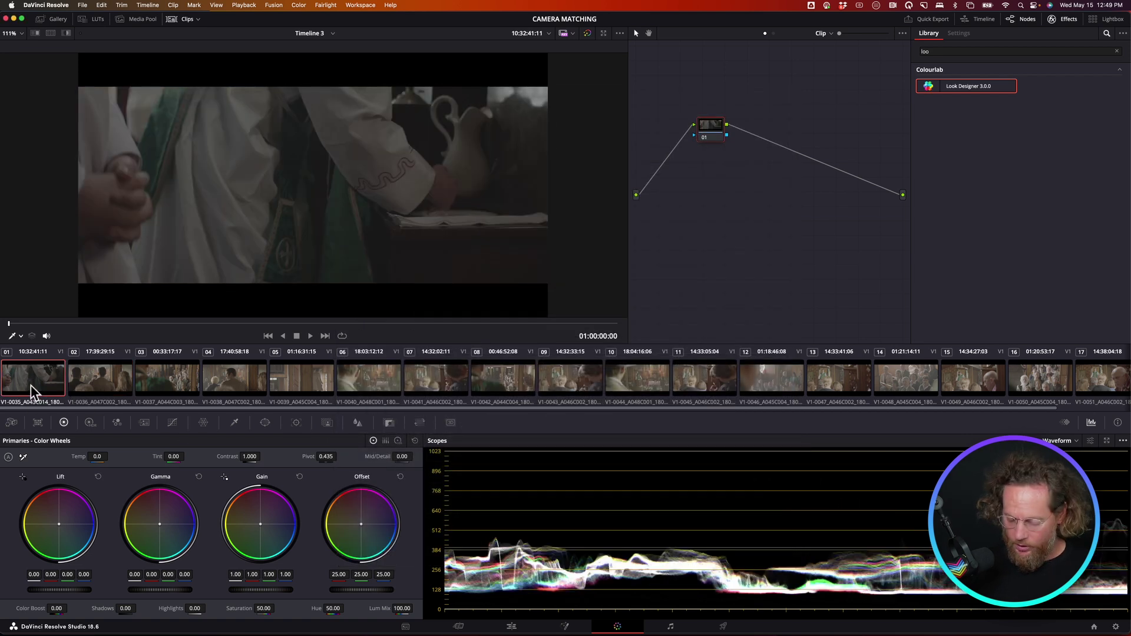
{"action": "key", "text": "Down"}
{"action": "key", "text": "Down"}
{"action": "key", "text": "Down"}
{"action": "key", "text": "Down"}
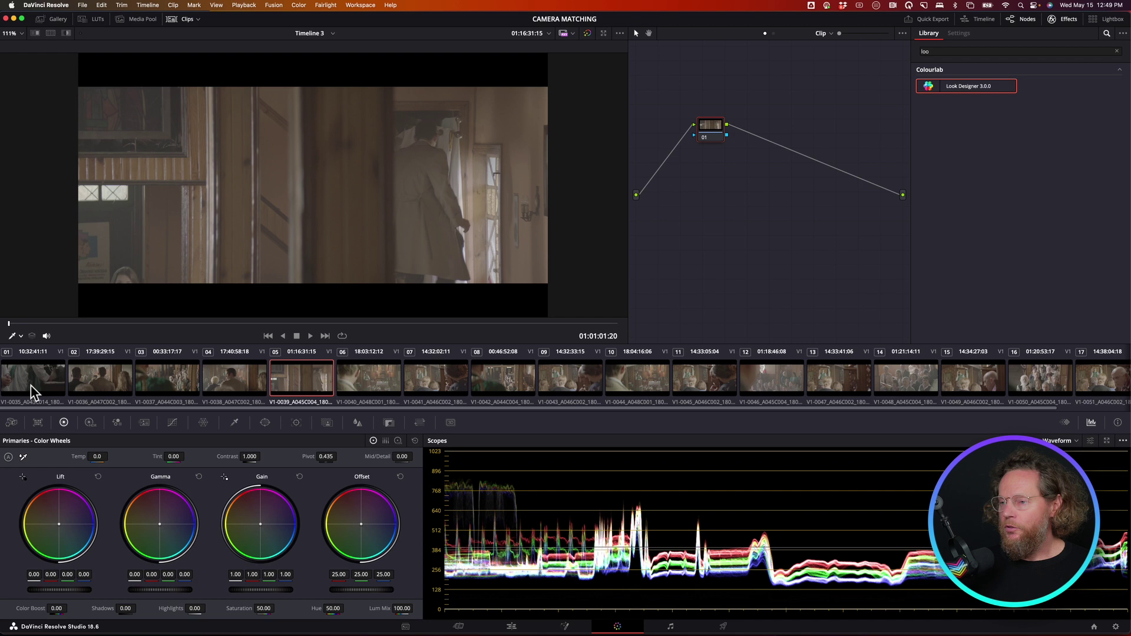
{"action": "key", "text": "Down"}
{"action": "key", "text": "Down"}
{"action": "key", "text": "Down"}
{"action": "key", "text": "Down"}
{"action": "key", "text": "Down"}
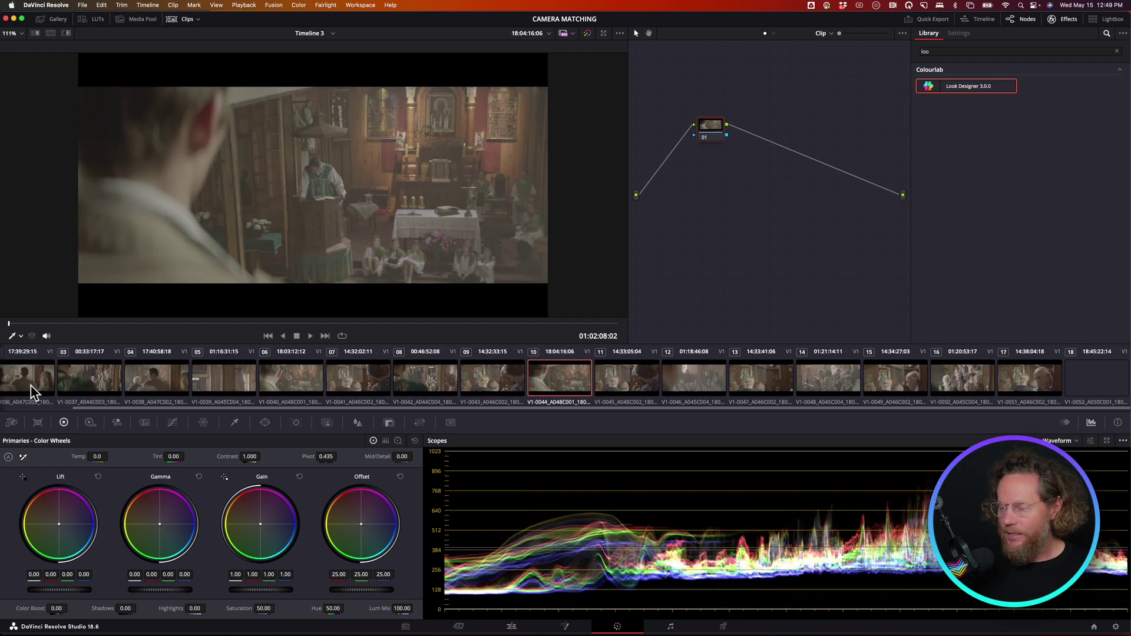
{"action": "key", "text": "Down"}
{"action": "key", "text": "Down"}
{"action": "key", "text": "Down"}
{"action": "key", "text": "Down"}
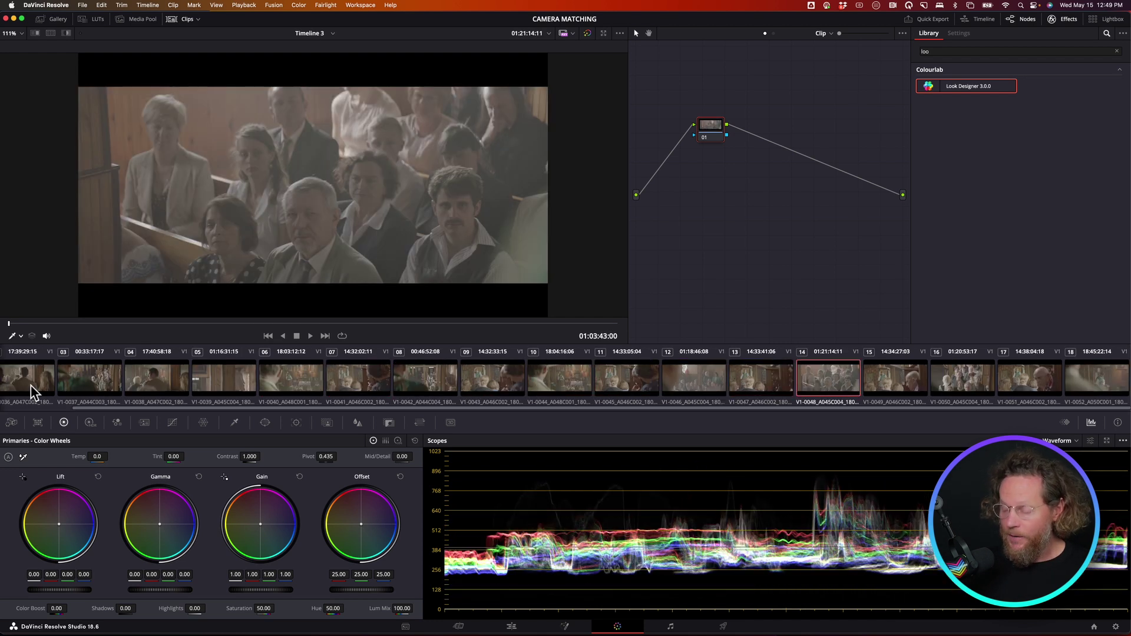
{"action": "key", "text": "Up"}
{"action": "key", "text": "Up"}
{"action": "key", "text": "Up"}
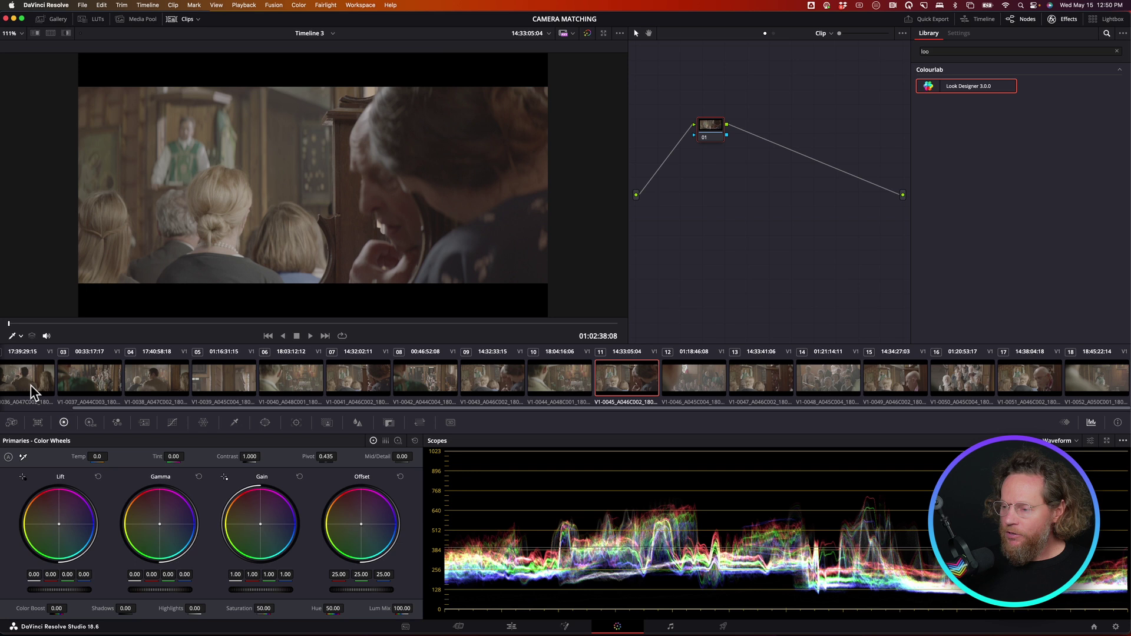
{"action": "key", "text": "Up"}
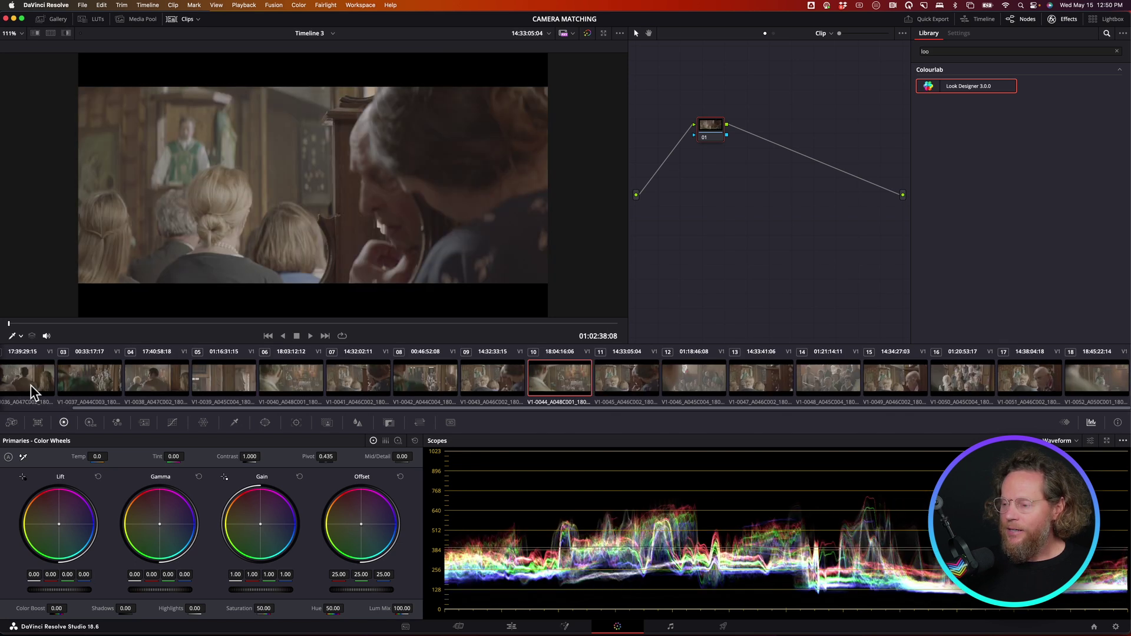
{"action": "key", "text": "Down"}
{"action": "key", "text": "Down"}
{"action": "key", "text": "Down"}
{"action": "key", "text": "Down"}
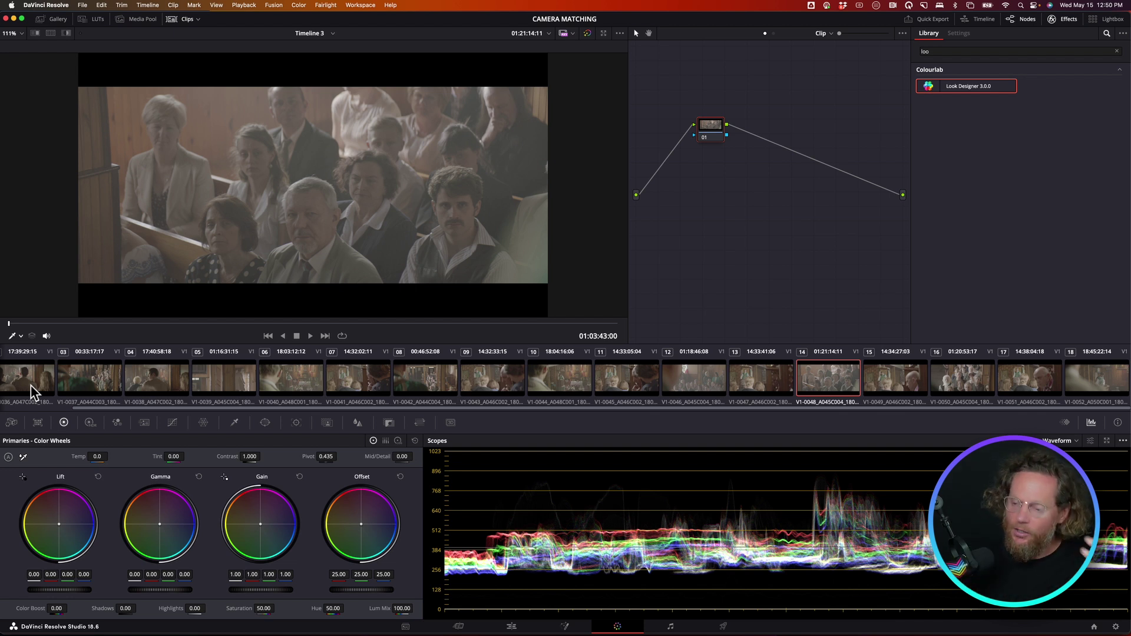
{"action": "key", "text": "Down"}
{"action": "key", "text": "Down"}
{"action": "key", "text": "Down"}
{"action": "key", "text": "Down"}
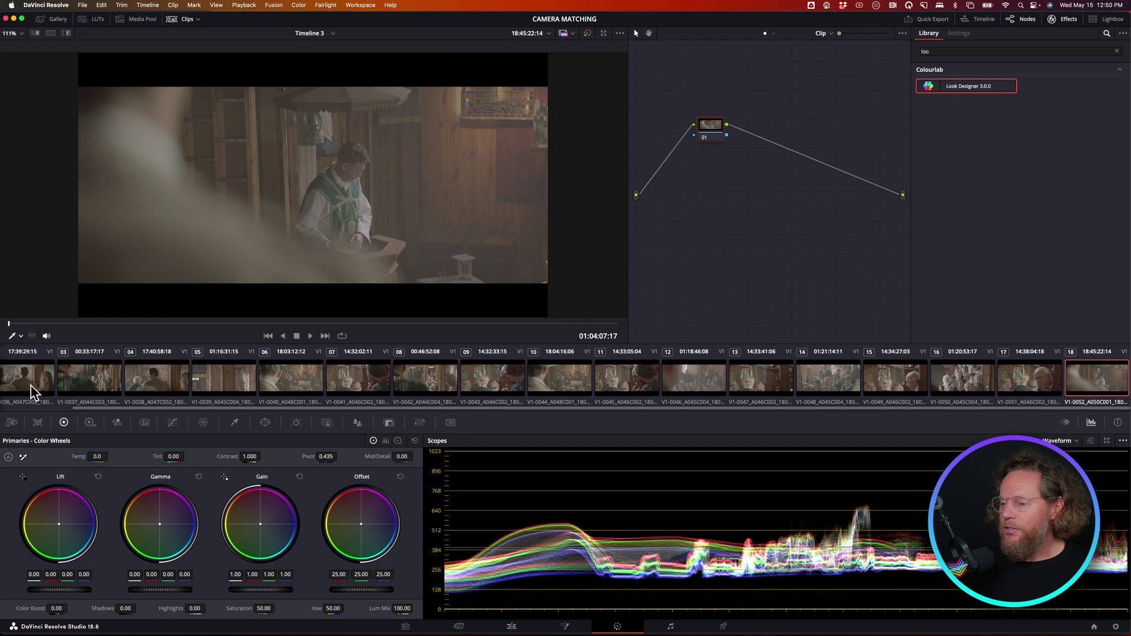
Step back from clip 18 to clip 01, and look over the first few shots again.
{"action": "key", "text": "Up"}
{"action": "key", "text": "Up"}
{"action": "key", "text": "Up"}
{"action": "key", "text": "Up"}
{"action": "key", "text": "Up"}
{"action": "key", "text": "Up"}
{"action": "key", "text": "Up"}
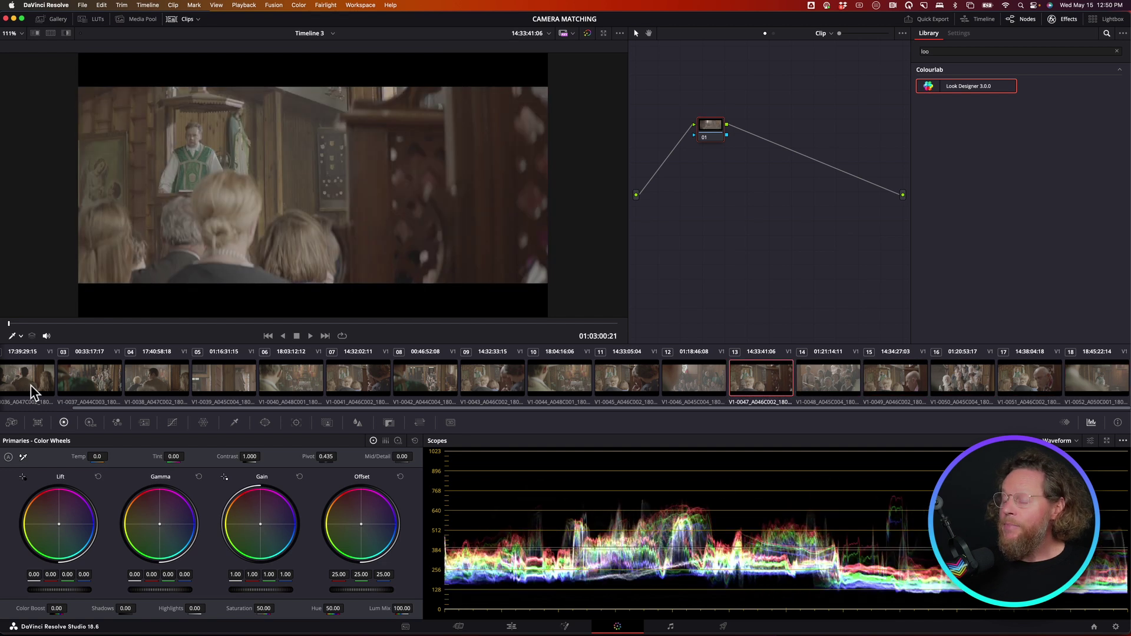
{"action": "key", "text": "Up"}
{"action": "key", "text": "Up"}
{"action": "key", "text": "Up"}
{"action": "key", "text": "Up"}
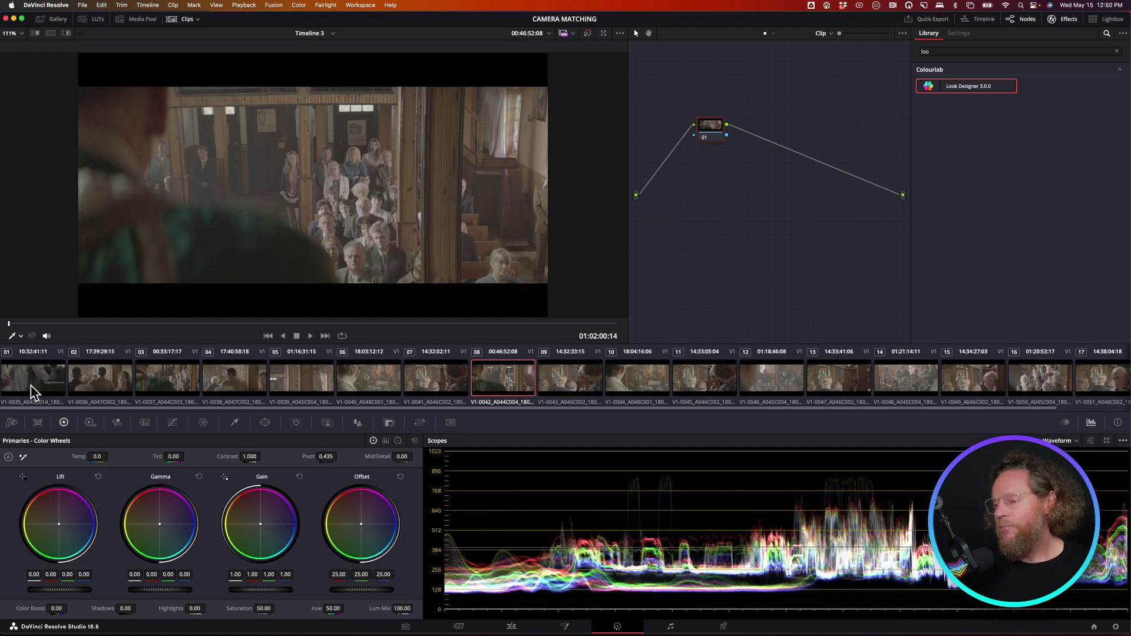
{"action": "key", "text": "Up"}
{"action": "key", "text": "Up"}
{"action": "key", "text": "Up"}
{"action": "key", "text": "Up"}
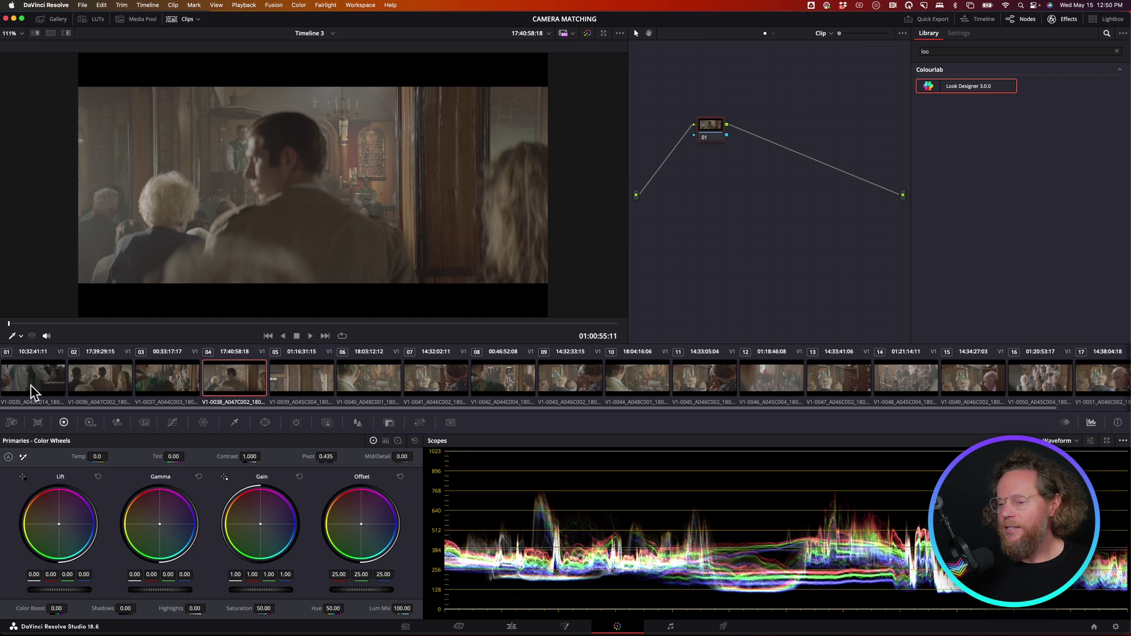
{"action": "key", "text": "Up"}
{"action": "key", "text": "Up"}
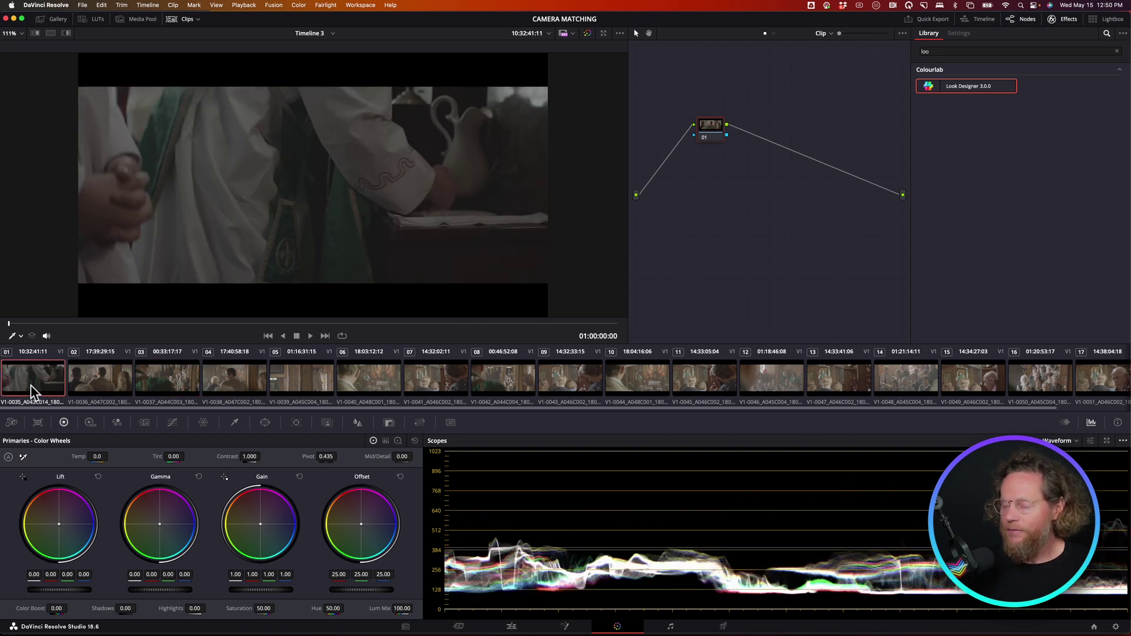
{"action": "key", "text": "Down"}
{"action": "key", "text": "Down"}
{"action": "key", "text": "Down"}
{"action": "key", "text": "Down"}
{"action": "key", "text": "Down"}
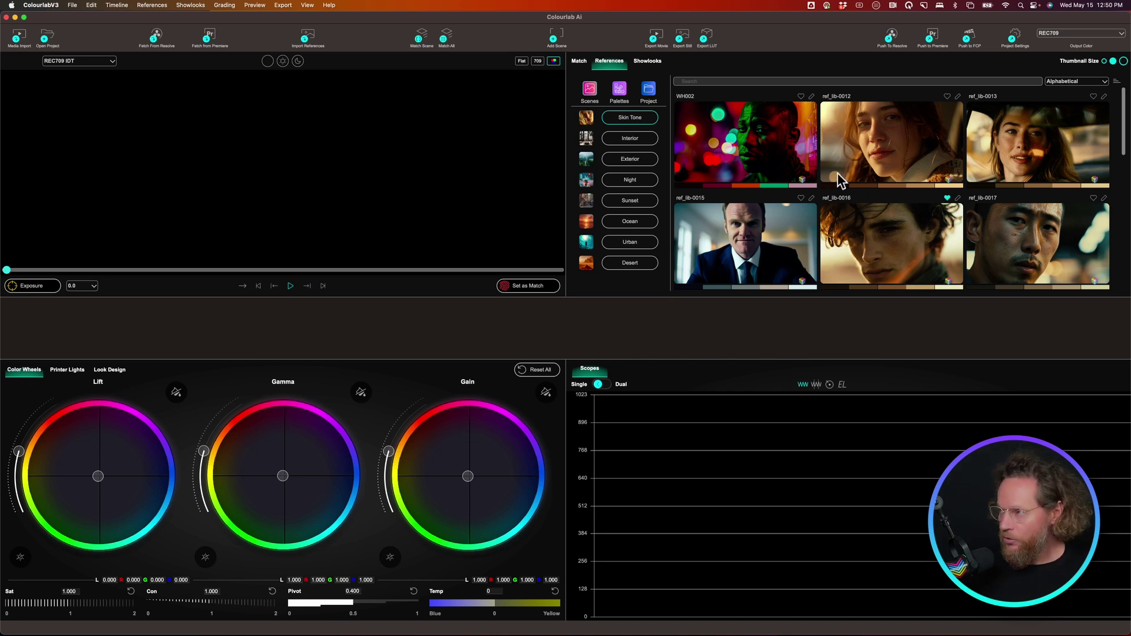
Switch to Colourlab Ai and fetch the church timeline from Resolve, checking the clips through to the last one.
{"action": "left_click", "coordinate": [157, 42]}
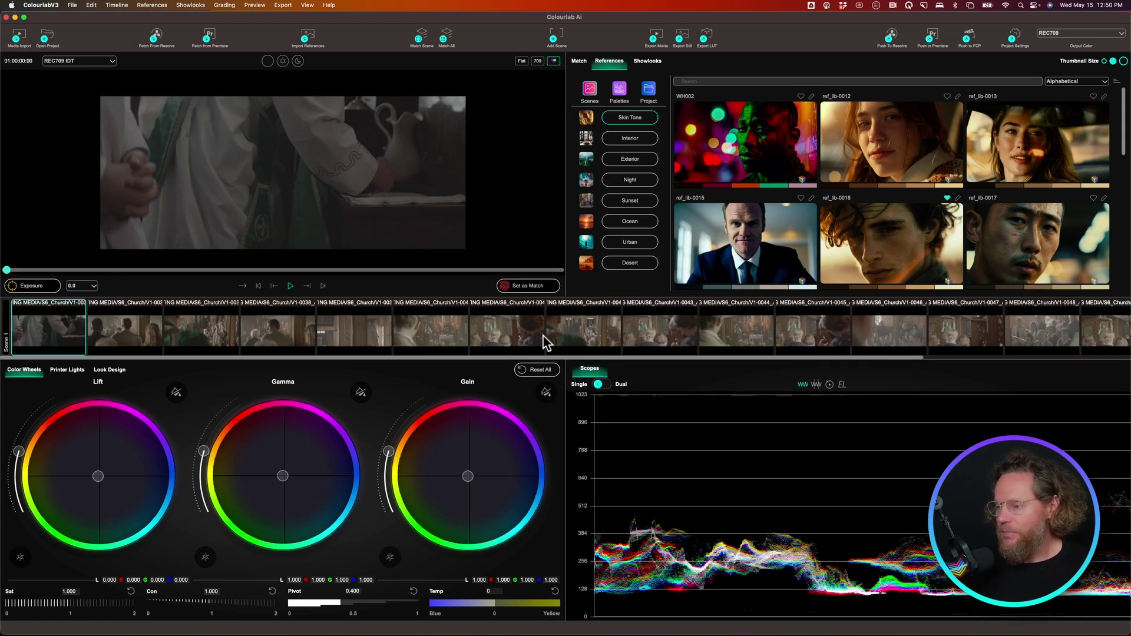
{"action": "mouse_move", "coordinate": [555, 358]}
{"action": "left_mouse_down"}
{"action": "mouse_move", "coordinate": [861, 383]}
{"action": "mouse_move", "coordinate": [535, 356]}
{"action": "left_mouse_up"}
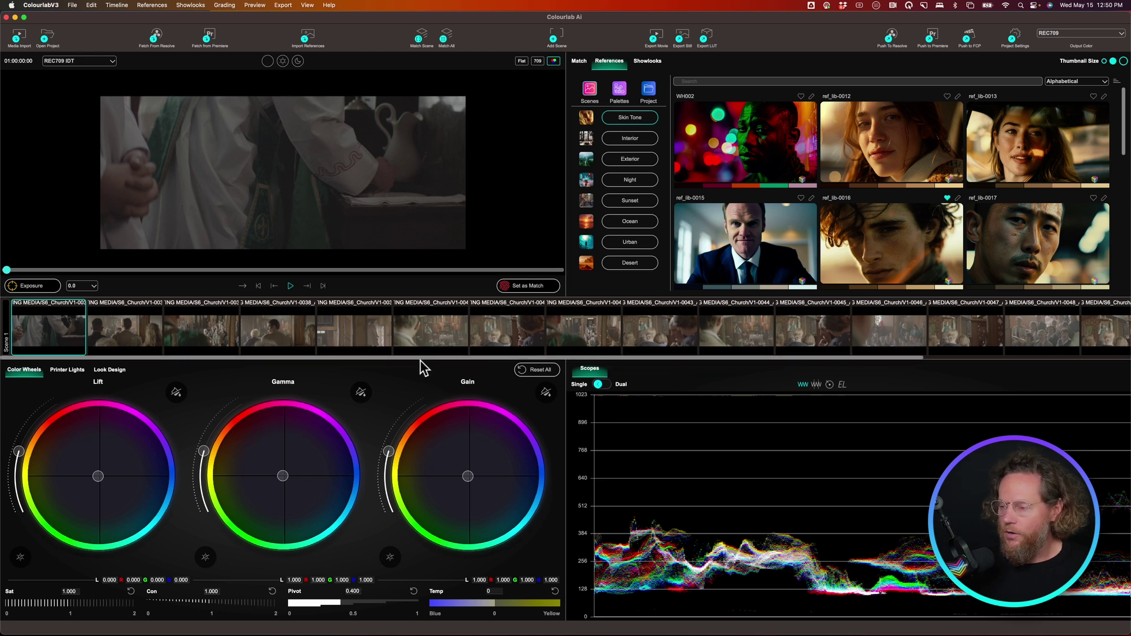
{"action": "left_click_drag", "start_coordinate": [424, 358], "coordinate": [761, 377]}
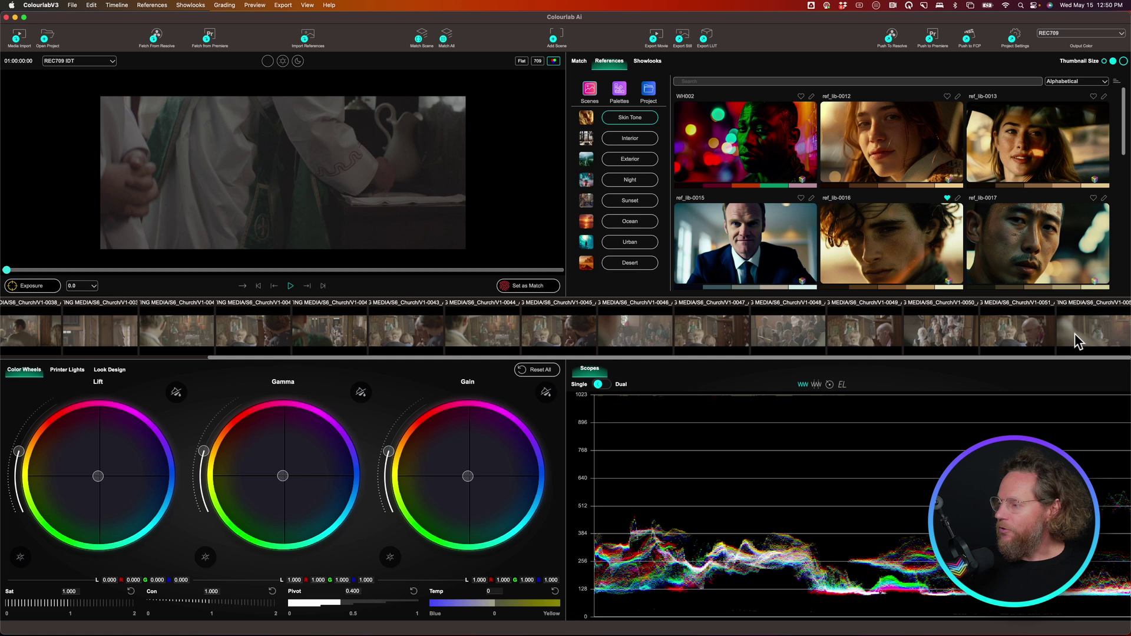
Set the input color space of all timeline clips to ARRI LOG-C.
{"action": "key", "text": "super+a"}
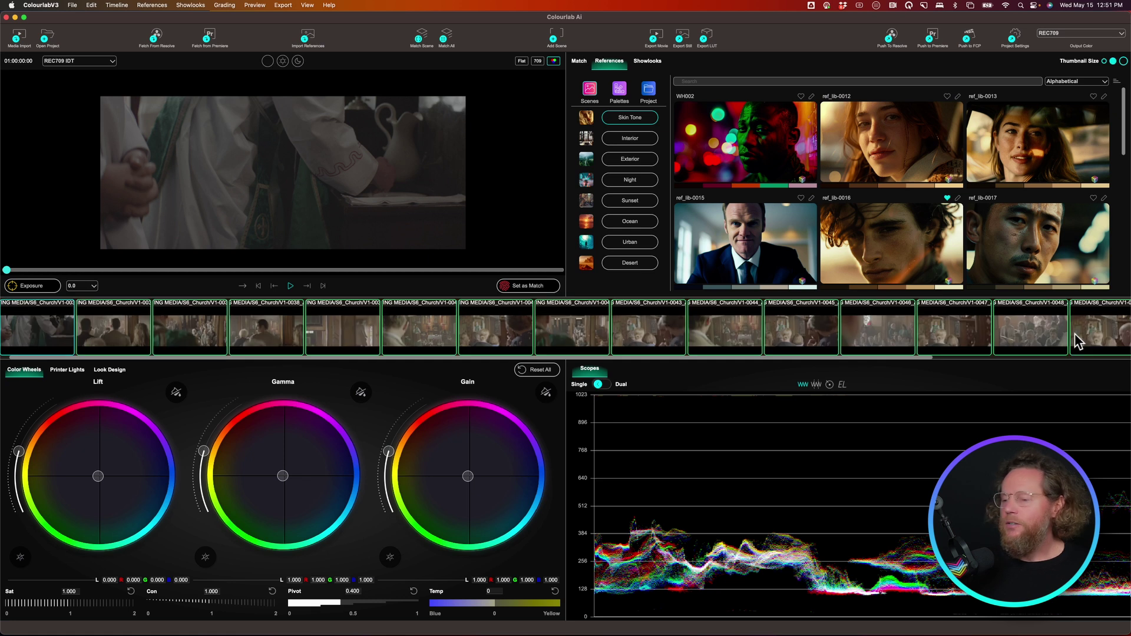
{"action": "left_click", "coordinate": [56, 62]}
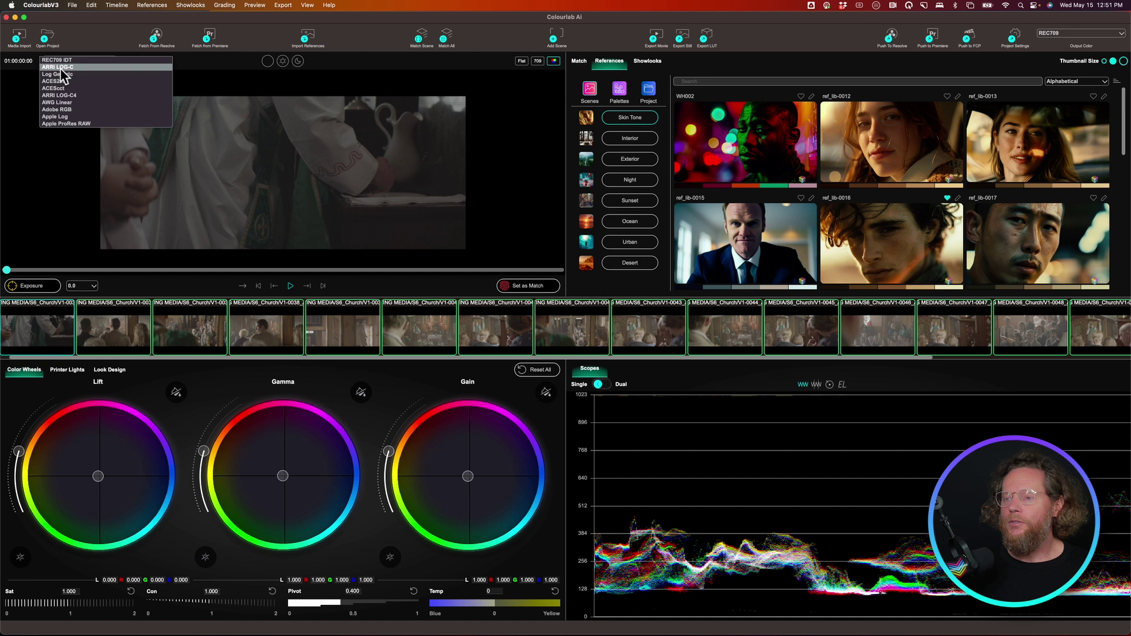
{"action": "left_click", "coordinate": [59, 71]}
Step through the converted clips from the first to the last, examining each picture and waveform.
{"action": "left_click", "coordinate": [56, 341]}
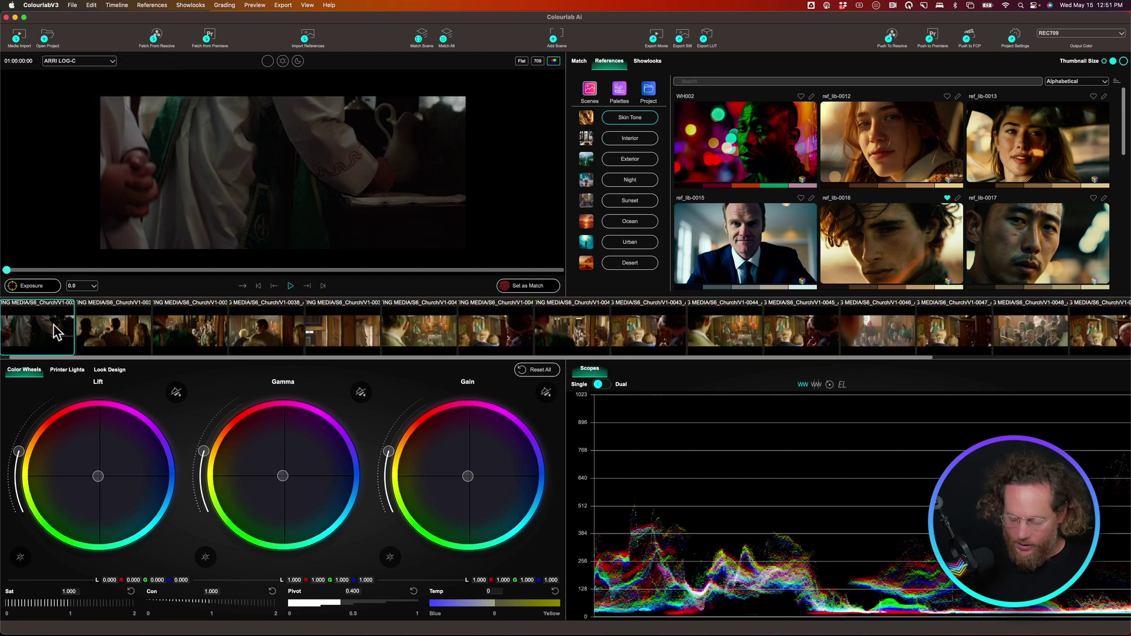
{"action": "key", "text": "Right"}
{"action": "key", "text": "Right"}
{"action": "key", "text": "Right"}
{"action": "key", "text": "Right"}
{"action": "key", "text": "Right"}
{"action": "key", "text": "Right"}
{"action": "key", "text": "Right"}
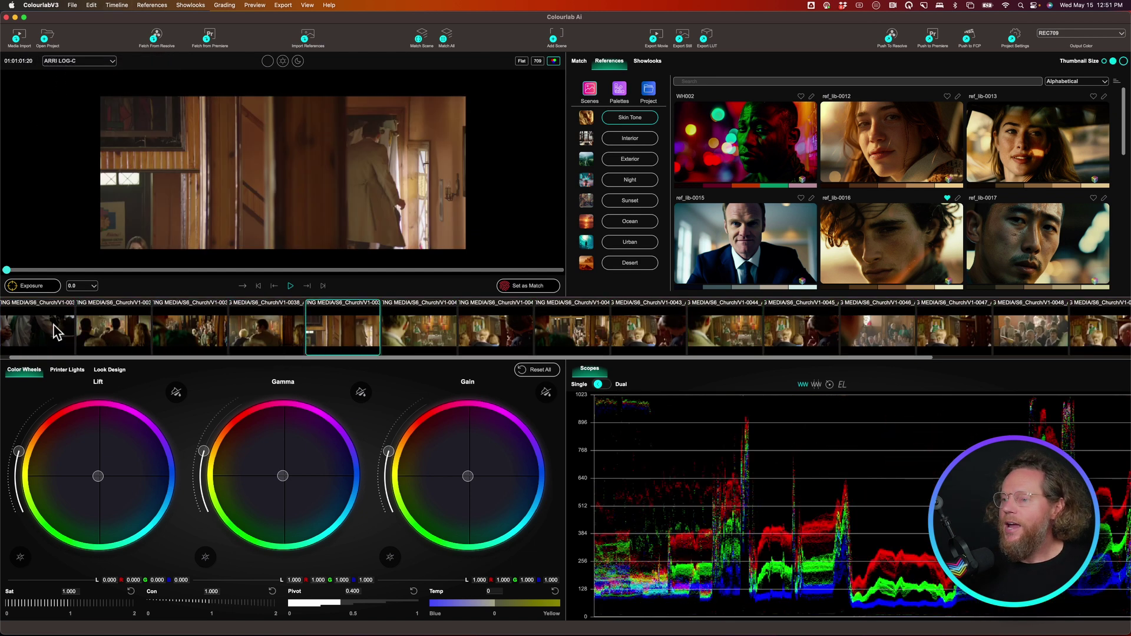
{"action": "key", "text": "Right"}
{"action": "key", "text": "Right"}
{"action": "key", "text": "Right"}
{"action": "key", "text": "Right"}
{"action": "key", "text": "Right"}
{"action": "key", "text": "Right"}
{"action": "key", "text": "Right"}
{"action": "key", "text": "Right"}
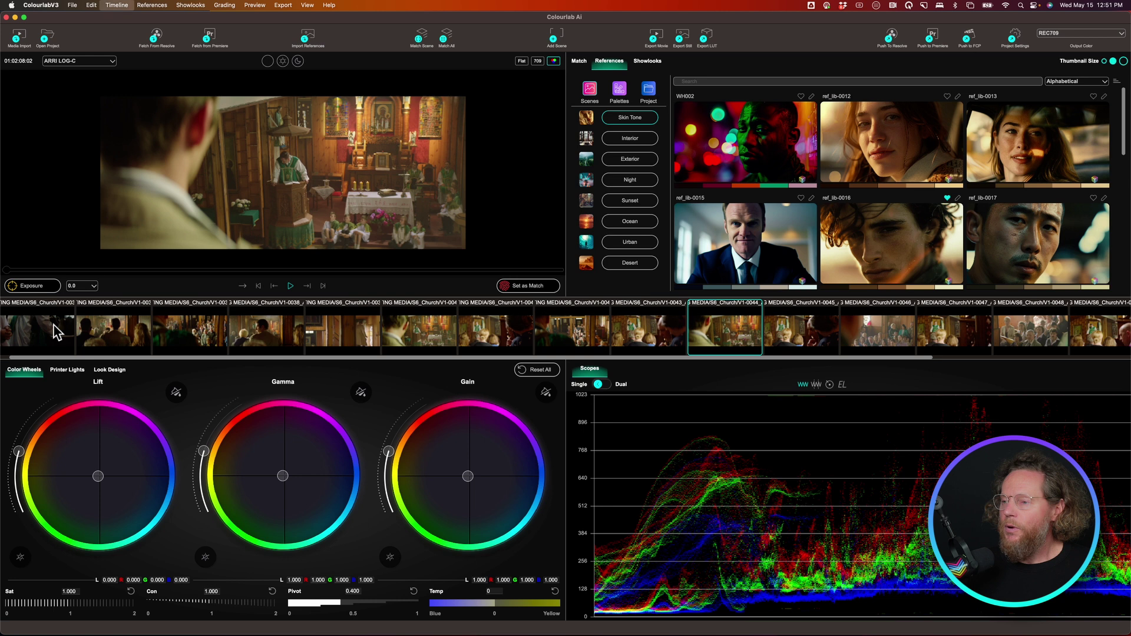
{"action": "key", "text": "Right"}
{"action": "key", "text": "Right"}
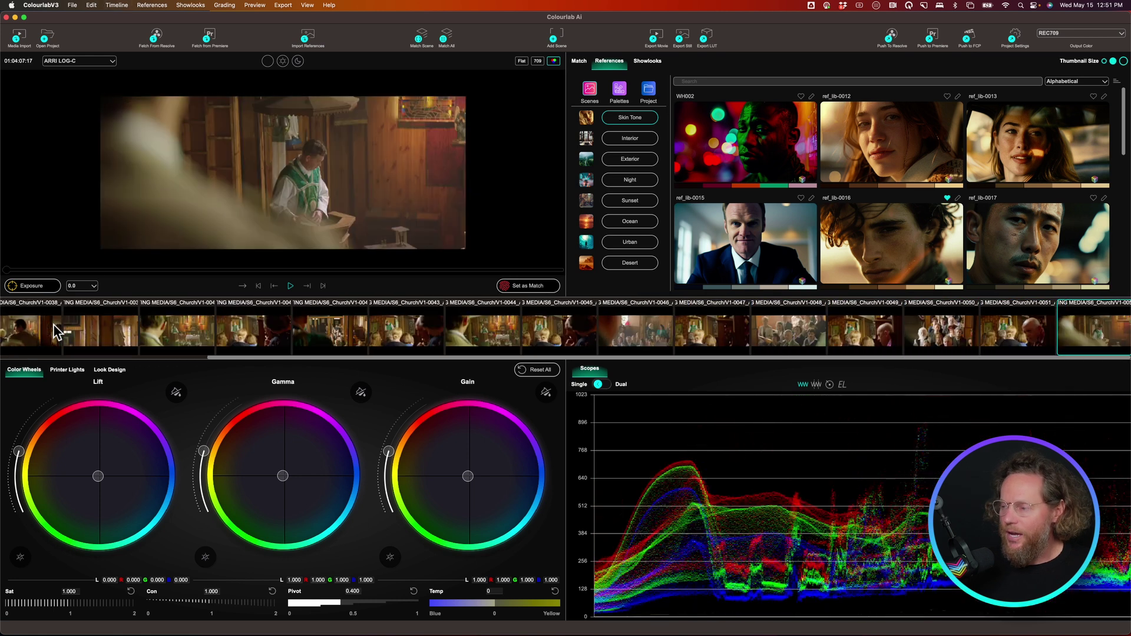
Step back through the converted clips to the first one, comparing color and exposure between shots.
{"action": "key", "text": "Left"}
{"action": "key", "text": "Left"}
{"action": "key", "text": "Left"}
{"action": "key", "text": "Left"}
{"action": "key", "text": "Left"}
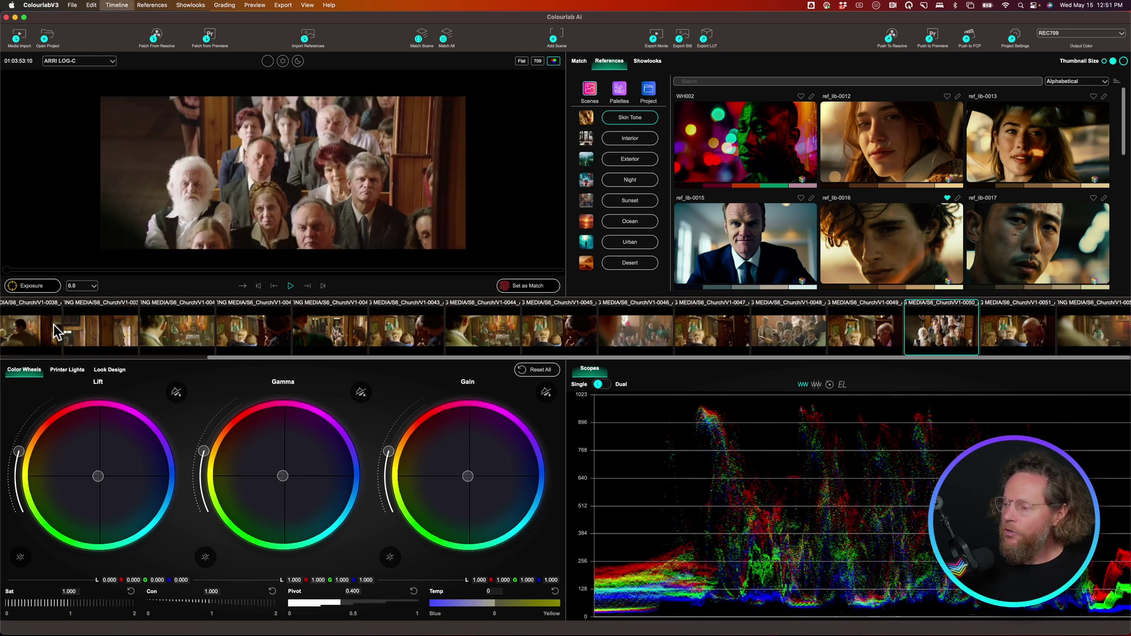
{"action": "key", "text": "Left"}
{"action": "key", "text": "Left"}
{"action": "key", "text": "Left"}
{"action": "key", "text": "Left"}
{"action": "key", "text": "Left"}
{"action": "key", "text": "Left"}
{"action": "key", "text": "Left"}
{"action": "key", "text": "Left"}
{"action": "key", "text": "Left"}
{"action": "key", "text": "Left"}
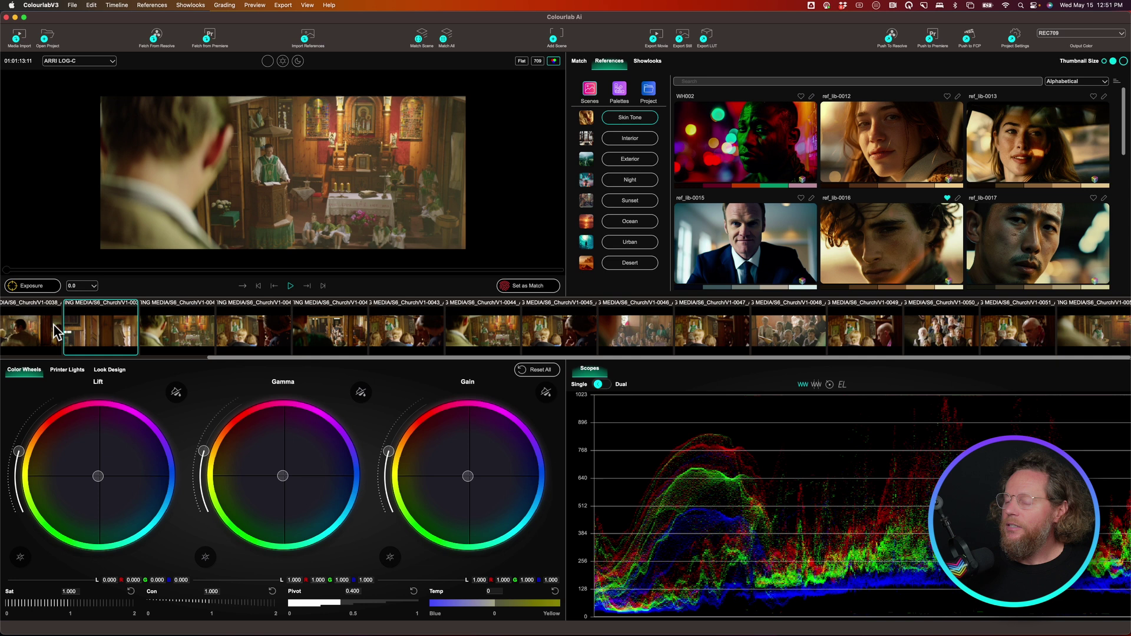
{"action": "key", "text": "Left"}
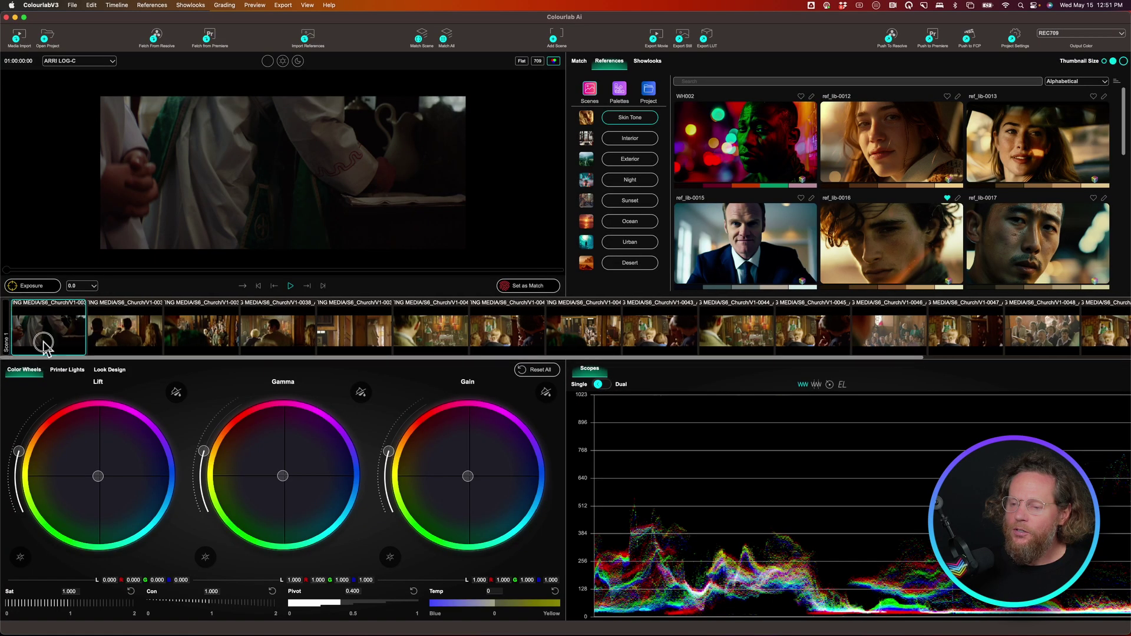
Select every clip in the timeline and balance them all automatically.
{"action": "left_click_drag", "start_coordinate": [125, 358], "coordinate": [398, 358]}
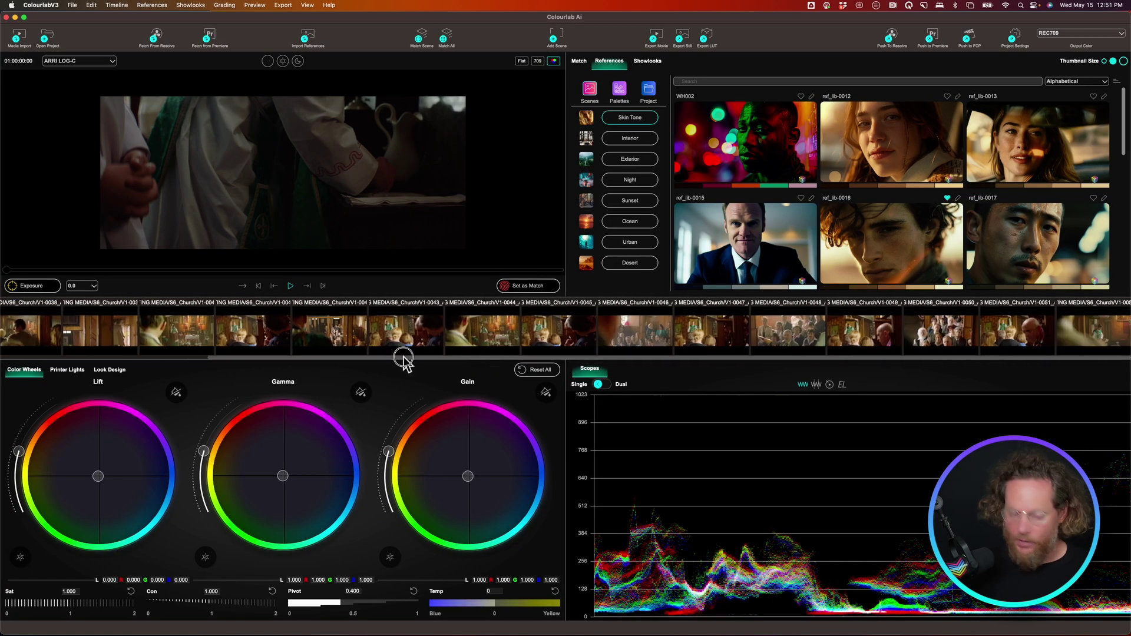
{"action": "key", "text": "super+a"}
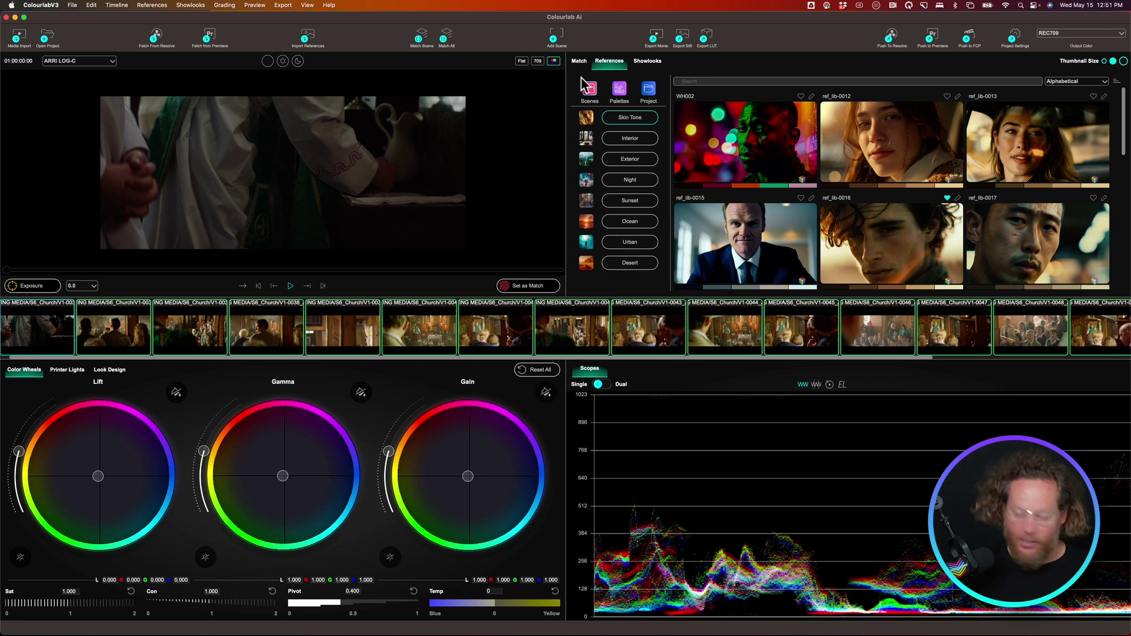
{"action": "left_click", "coordinate": [579, 61]}
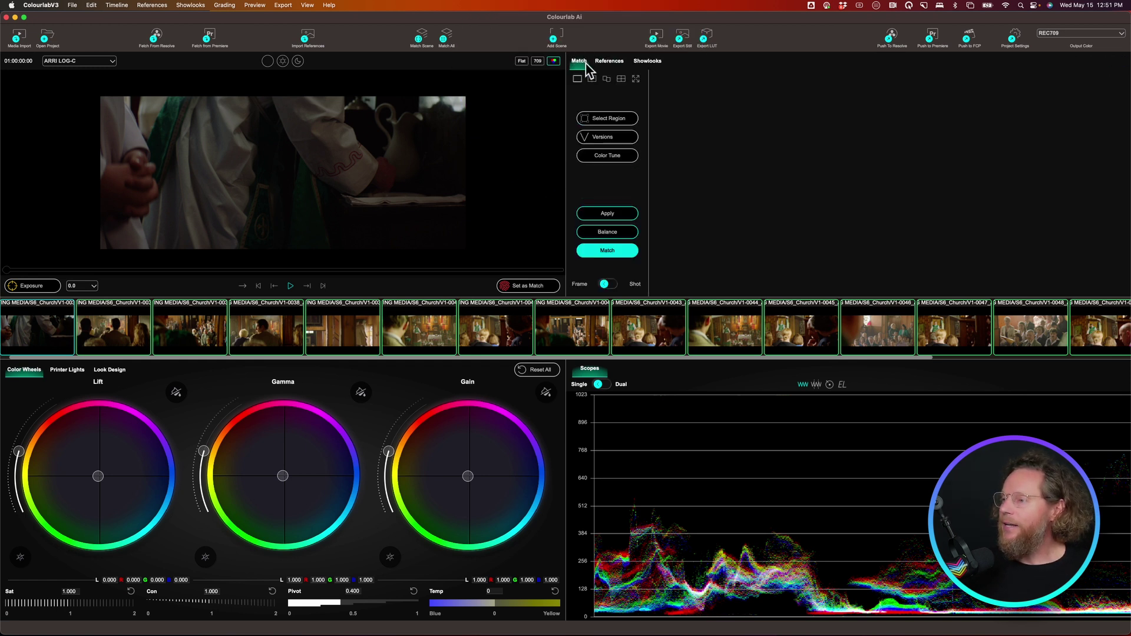
{"action": "left_click", "coordinate": [611, 234]}
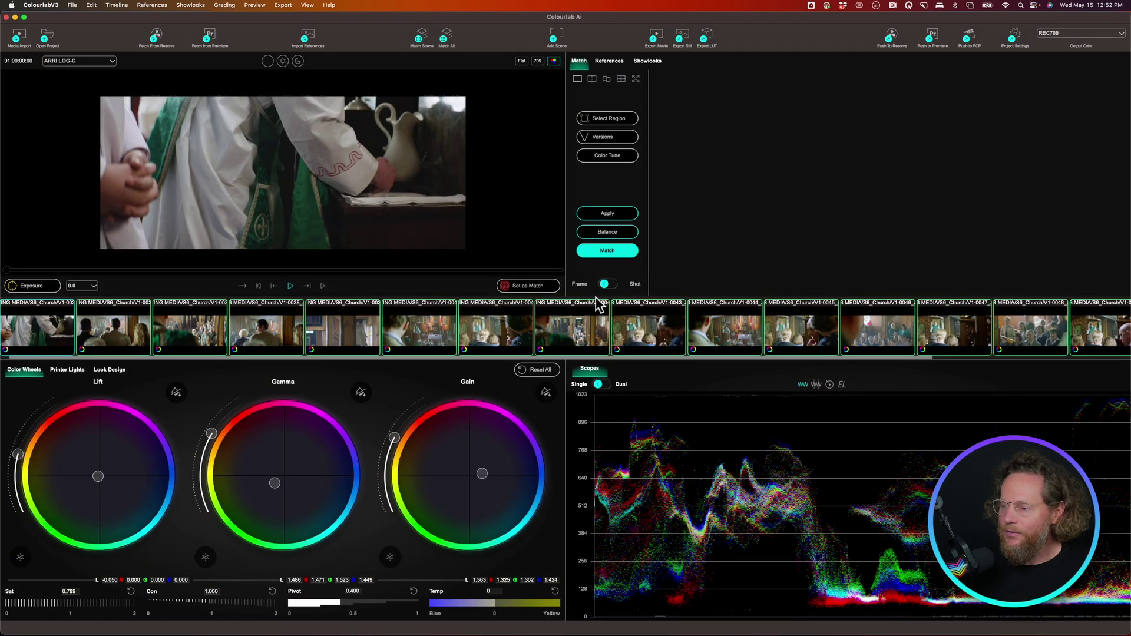
Scrub and play through the balanced first clip, examining its picture and waveform up to the shot of the altar boys.
{"action": "left_click", "coordinate": [59, 338]}
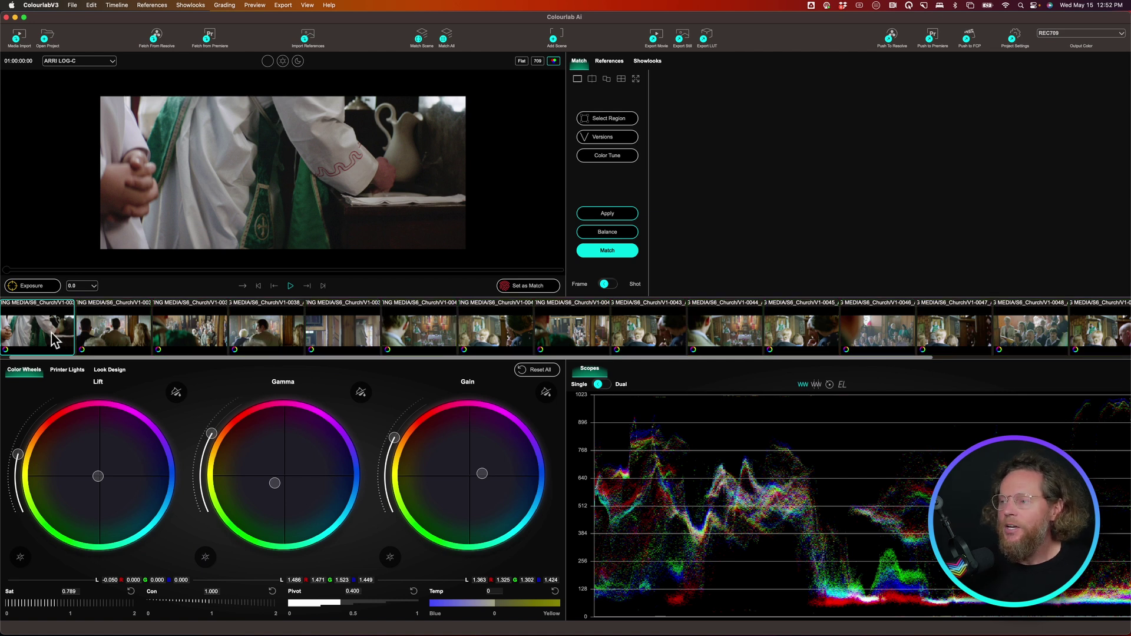
{"action": "key", "text": "Right"}
{"action": "key", "text": "Right"}
{"action": "key", "text": "Right"}
{"action": "key", "text": "Right"}
{"action": "key", "text": "Right"}
{"action": "key", "text": "Right"}
{"action": "key", "text": "Right"}
{"action": "key", "text": "Right"}
{"action": "key", "text": "Right"}
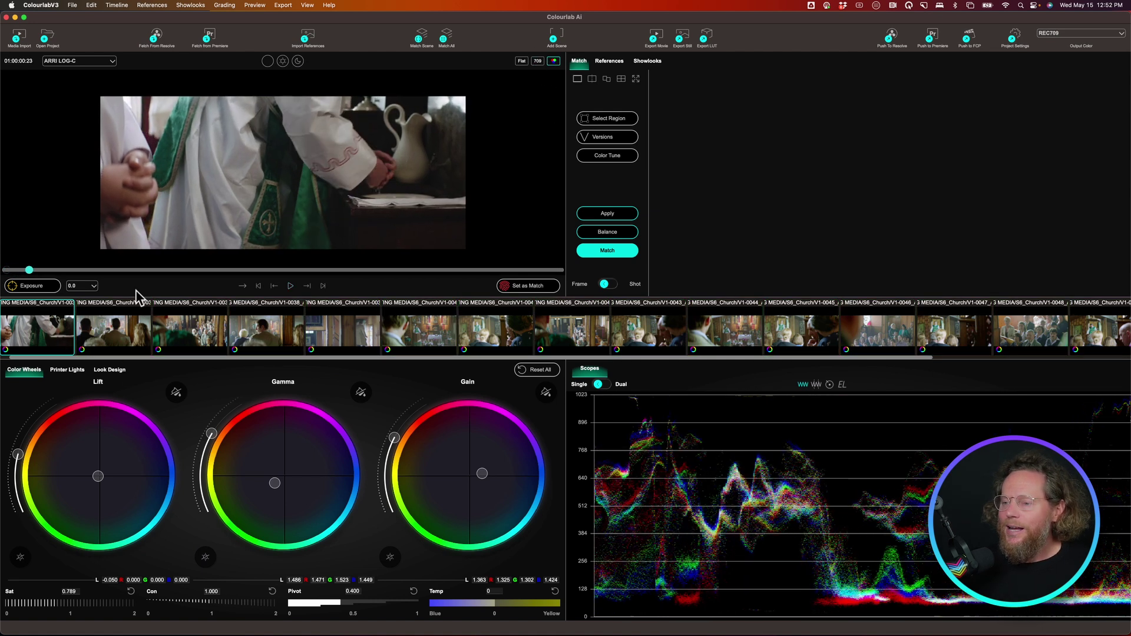
{"action": "left_click", "coordinate": [132, 270]}
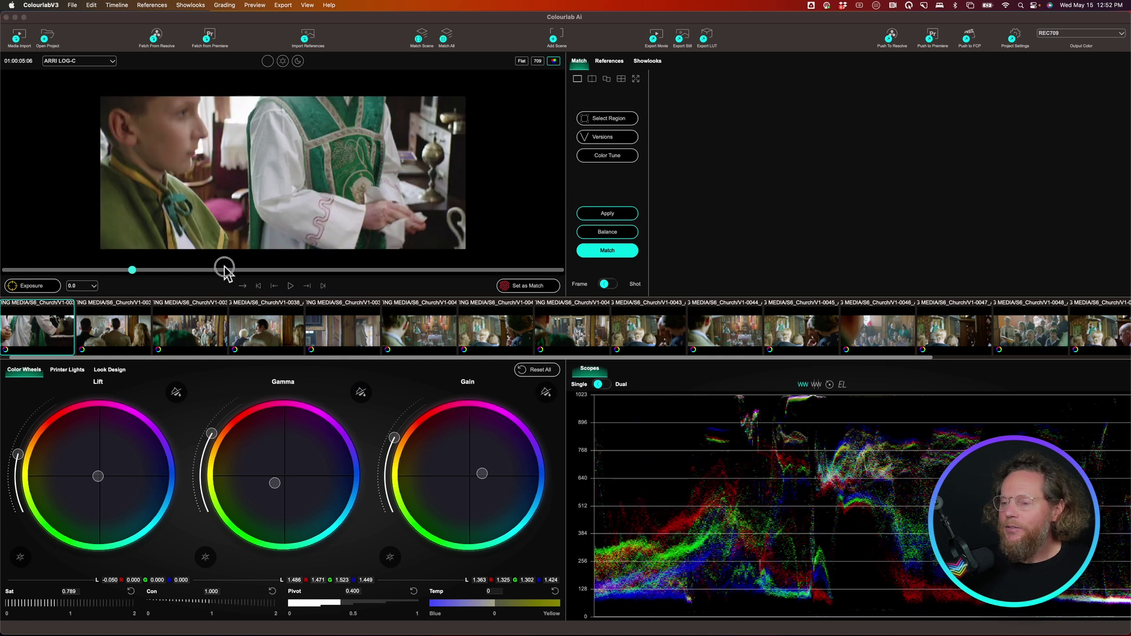
{"action": "left_click", "coordinate": [305, 270]}
{"action": "key", "text": "space"}
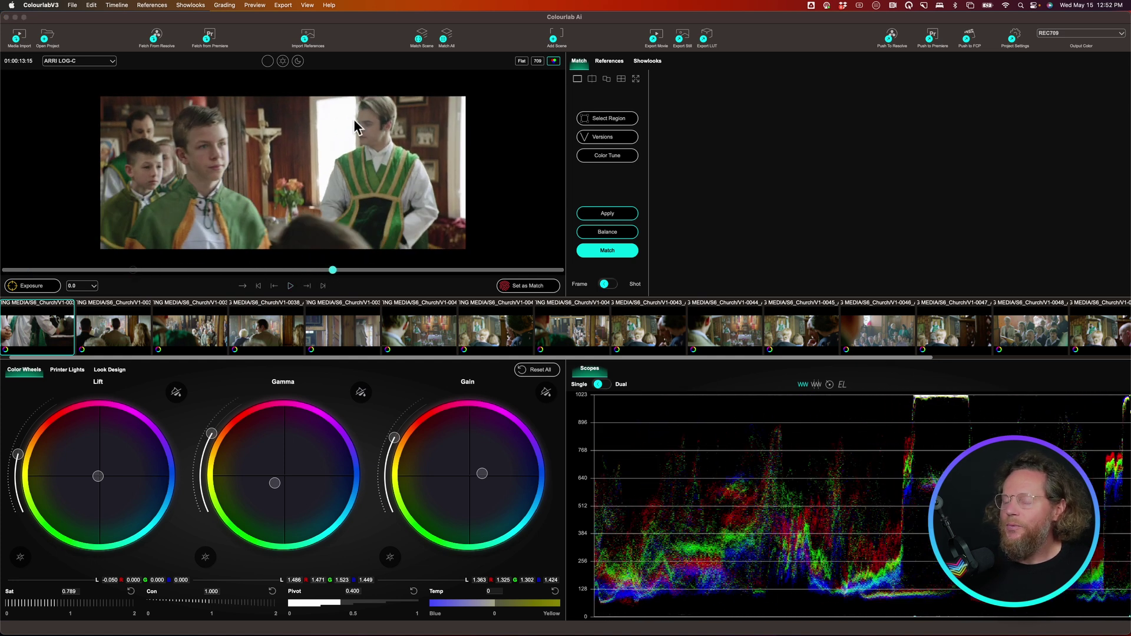
Compare the balanced altar boys frame with its unbalanced Rec.709 version by switching repeatedly between the two views.
{"action": "left_click", "coordinate": [536, 62]}
{"action": "left_click", "coordinate": [535, 62]}
{"action": "left_click", "coordinate": [535, 62]}
{"action": "left_click", "coordinate": [535, 62]}
{"action": "left_click", "coordinate": [535, 61]}
{"action": "left_click", "coordinate": [535, 62]}
{"action": "left_click", "coordinate": [535, 61]}
{"action": "left_click", "coordinate": [535, 61]}
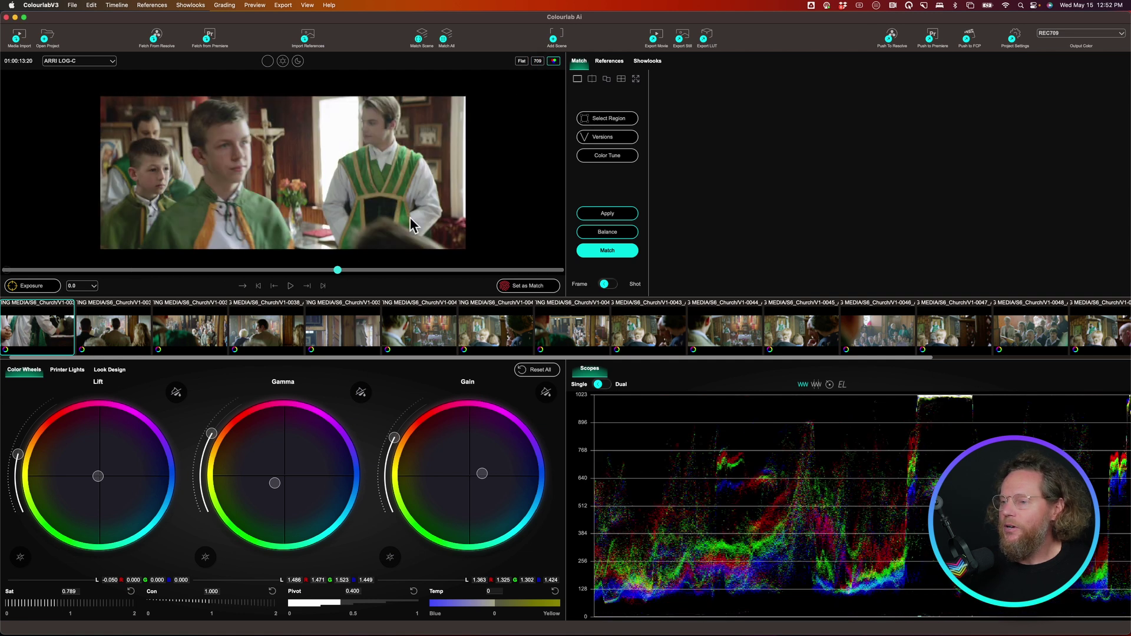
Review the balanced second to fifth clips, comparing the fifth with its Rec.709 version.
{"action": "left_click", "coordinate": [130, 344]}
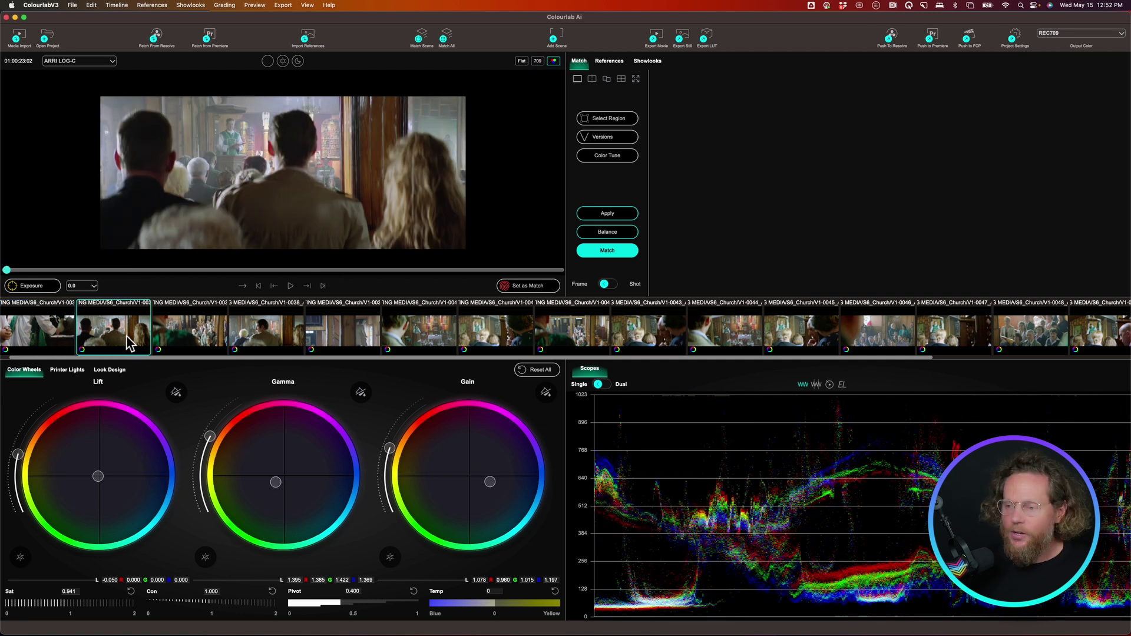
{"action": "key", "text": "Right"}
{"action": "key", "text": "Right"}
{"action": "key", "text": "Right"}
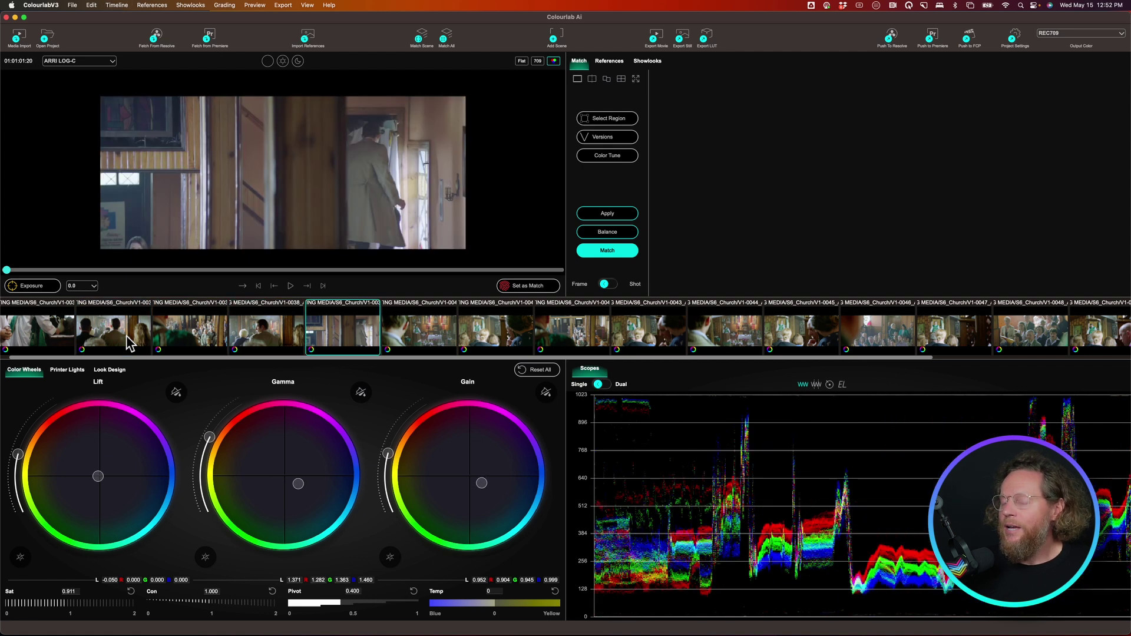
{"action": "left_click", "coordinate": [539, 61]}
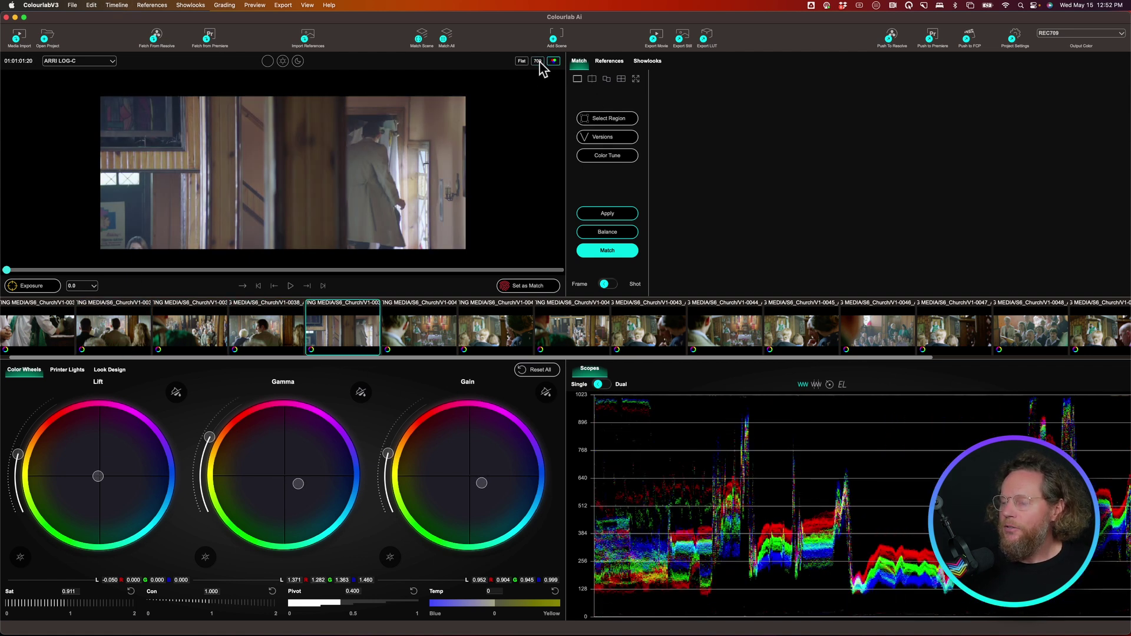
Step through the remaining balanced clips to the last one, checking how consistently color and exposure match.
{"action": "key", "text": "Right"}
{"action": "key", "text": "Right"}
{"action": "key", "text": "Right"}
{"action": "key", "text": "Right"}
{"action": "key", "text": "Right"}
{"action": "key", "text": "Right"}
{"action": "key", "text": "Right"}
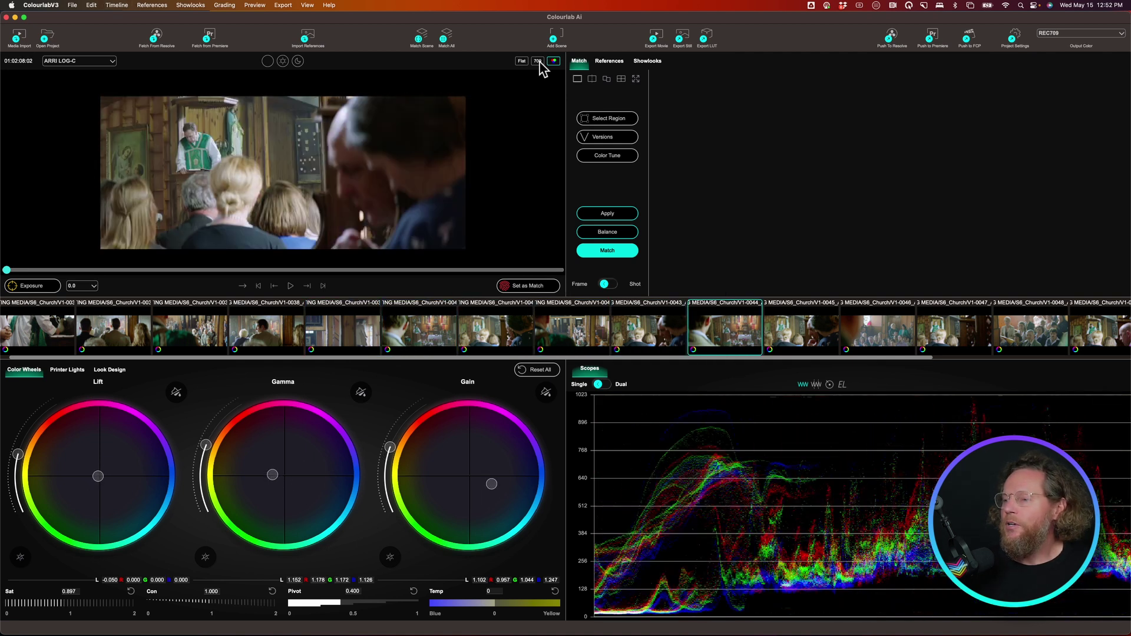
{"action": "key", "text": "Right"}
{"action": "key", "text": "Right"}
{"action": "key", "text": "Right"}
{"action": "key", "text": "Right"}
{"action": "key", "text": "Right"}
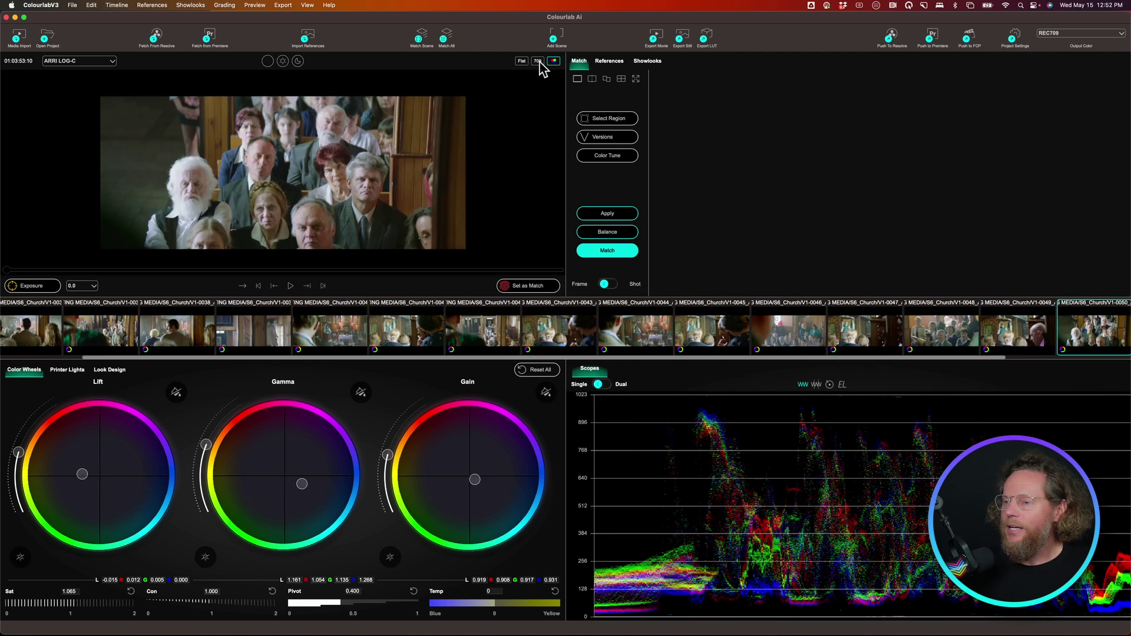
{"action": "key", "text": "Right"}
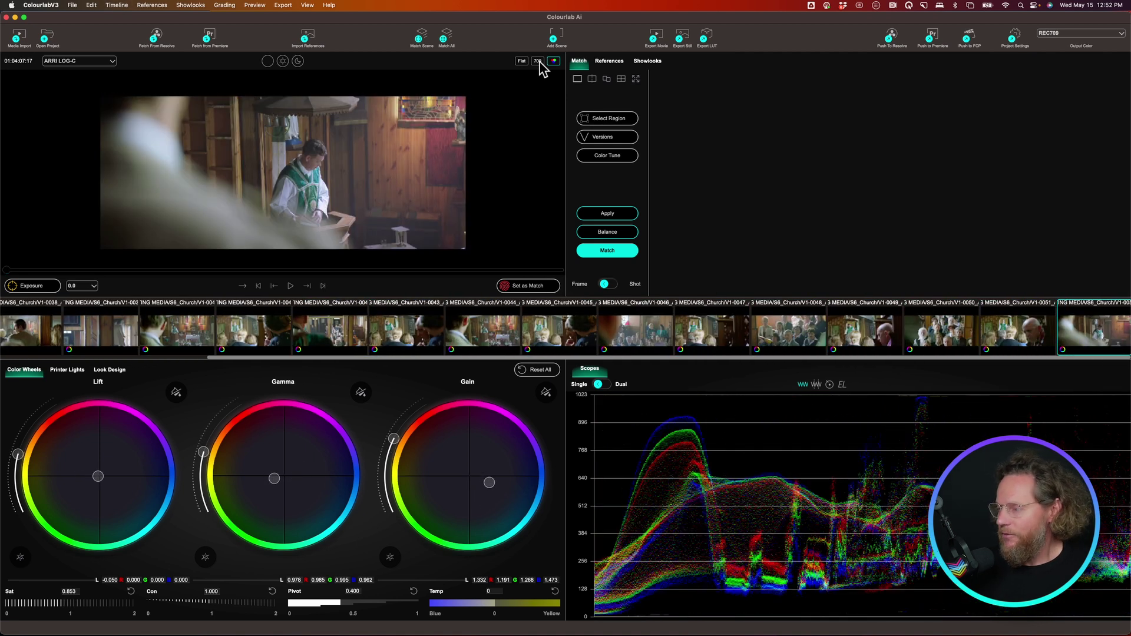
Step back through the balanced clips to the first one, comparing neighbouring shots.
{"action": "key", "text": "Left"}
{"action": "key", "text": "Left"}
{"action": "key", "text": "Left"}
{"action": "key", "text": "Left"}
{"action": "key", "text": "Left"}
{"action": "key", "text": "Left"}
{"action": "key", "text": "Left"}
{"action": "key", "text": "Left"}
{"action": "key", "text": "Left"}
{"action": "key", "text": "Left"}
{"action": "key", "text": "Left"}
{"action": "key", "text": "Left"}
{"action": "key", "text": "Left"}
{"action": "key", "text": "Left"}
{"action": "key", "text": "Left"}
{"action": "key", "text": "Left"}
{"action": "key", "text": "Left"}
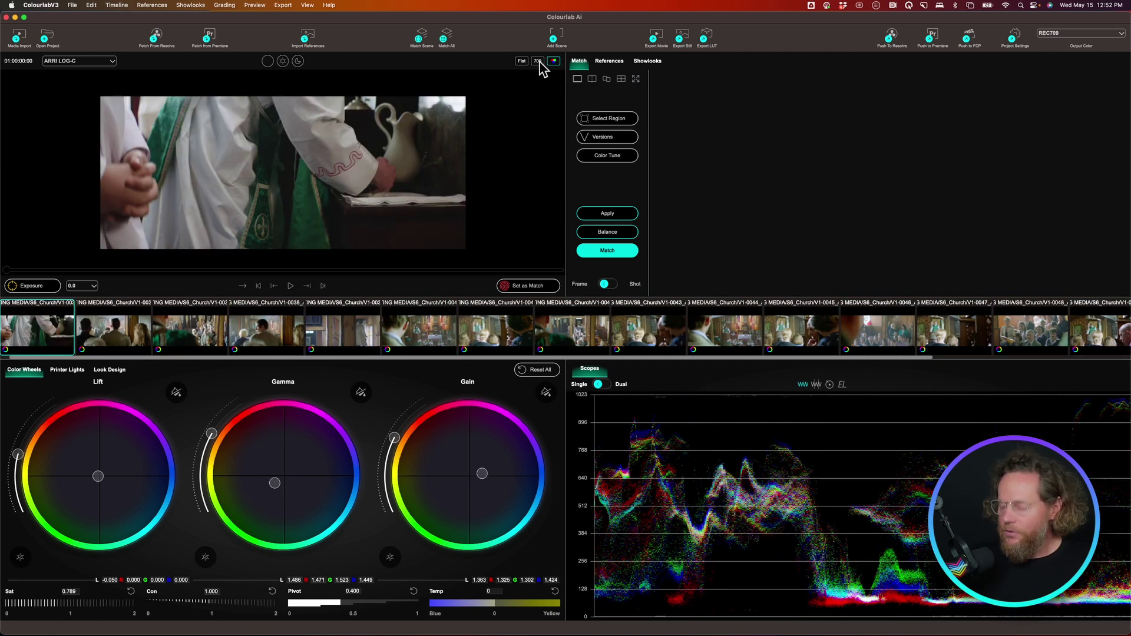
Show the Warm showlooks and move the first clip to the frame with the altar boys beside the crucifix.
{"action": "left_click", "coordinate": [648, 63]}
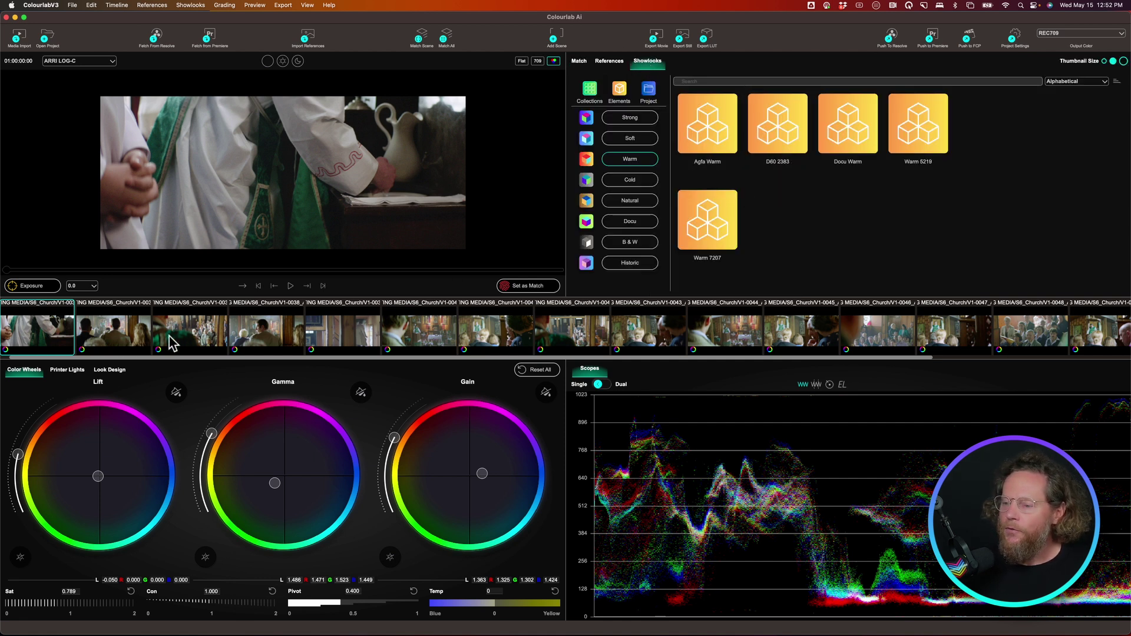
{"action": "left_click_drag", "start_coordinate": [7, 271], "coordinate": [269, 271]}
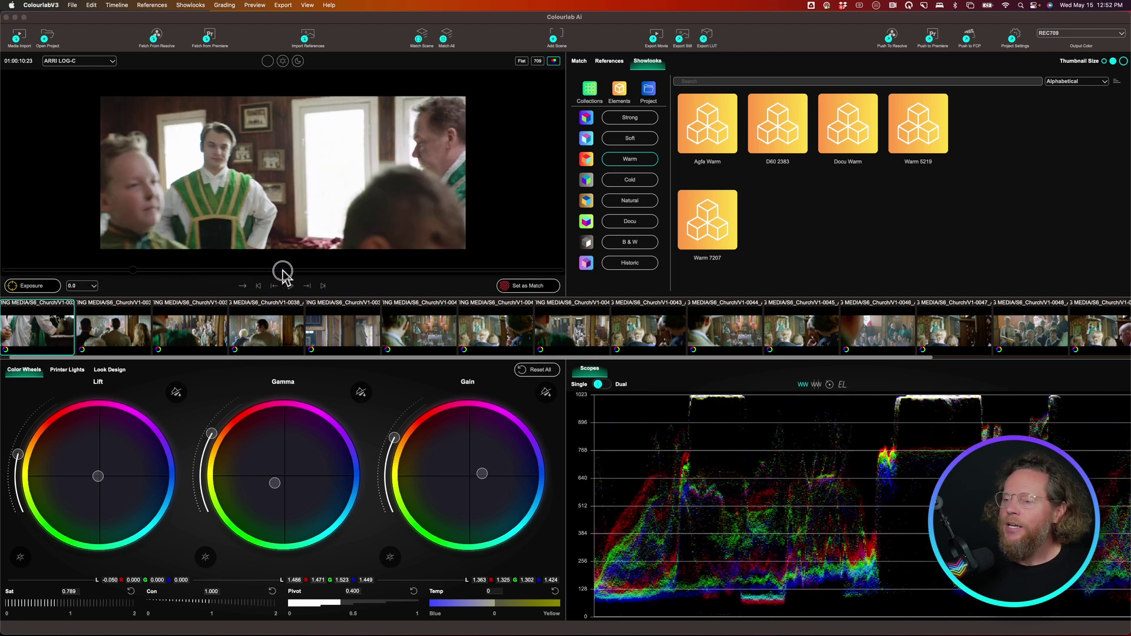
{"action": "left_click", "coordinate": [335, 271]}
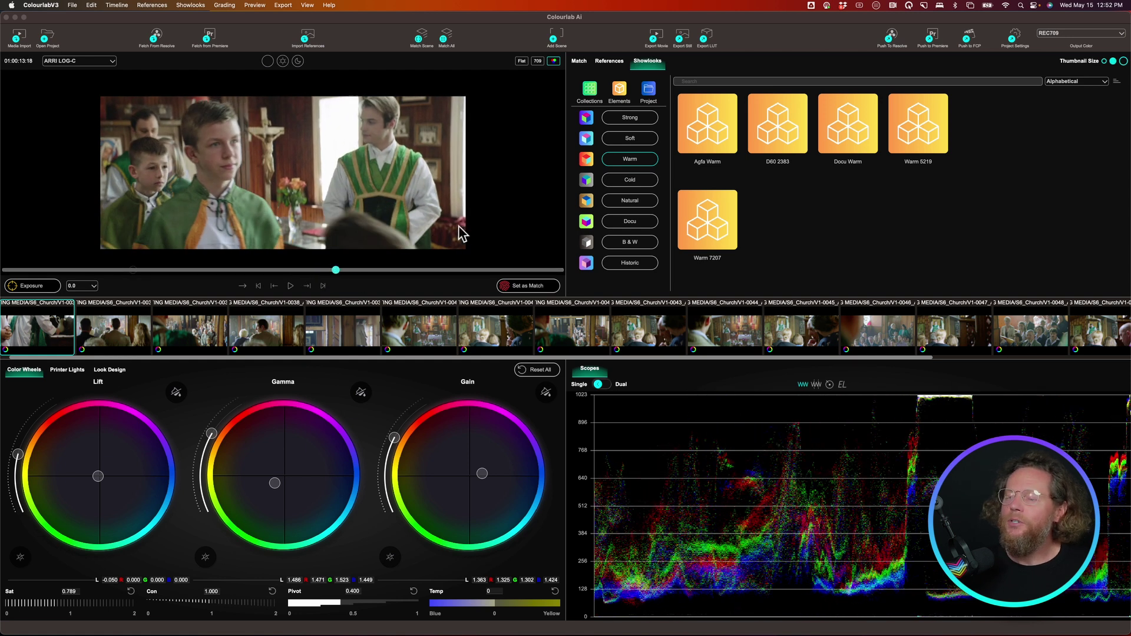
Try the Agfa Warm, D60 2383 and Docu Warm looks on the first clip in turn.
{"action": "mouse_move", "coordinate": [683, 153]}
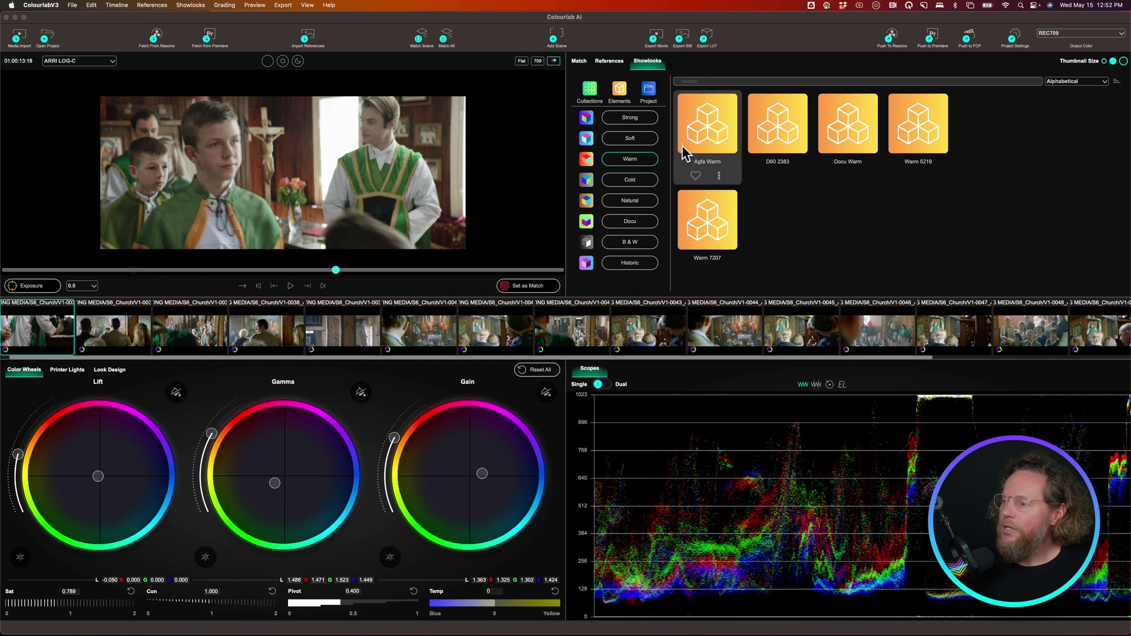
{"action": "left_click", "coordinate": [710, 140]}
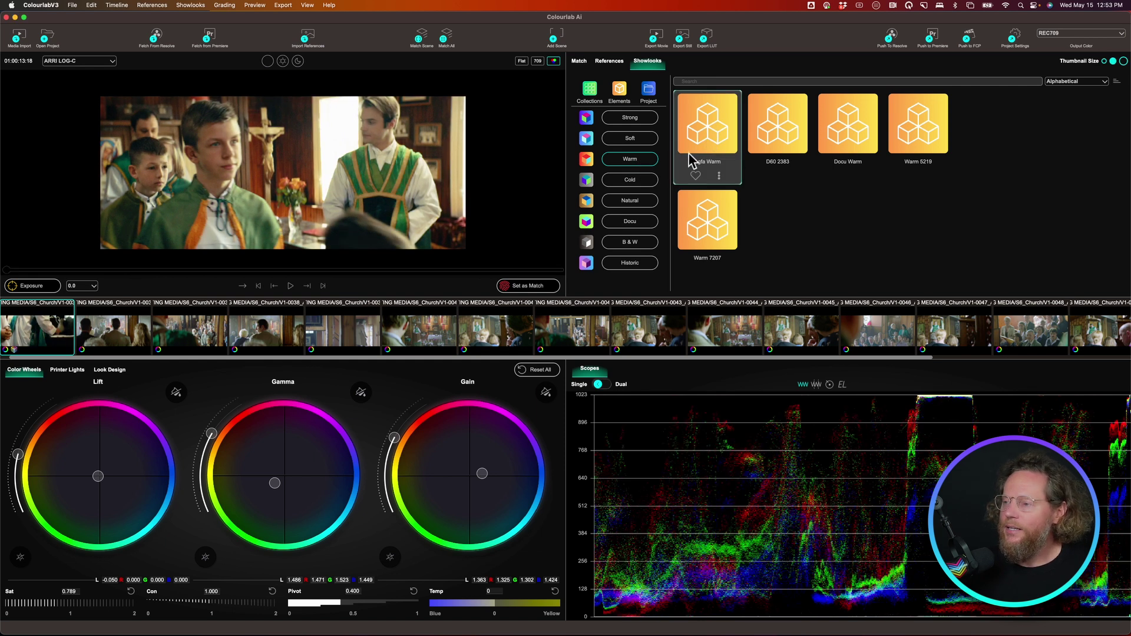
{"action": "left_click", "coordinate": [781, 141]}
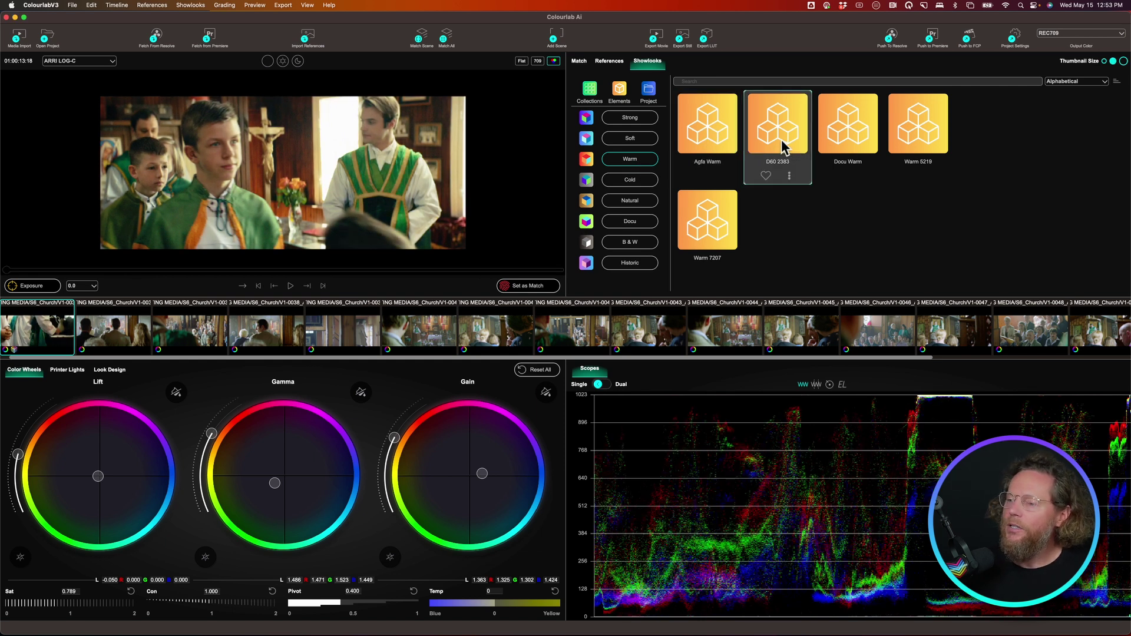
{"action": "left_click", "coordinate": [834, 145]}
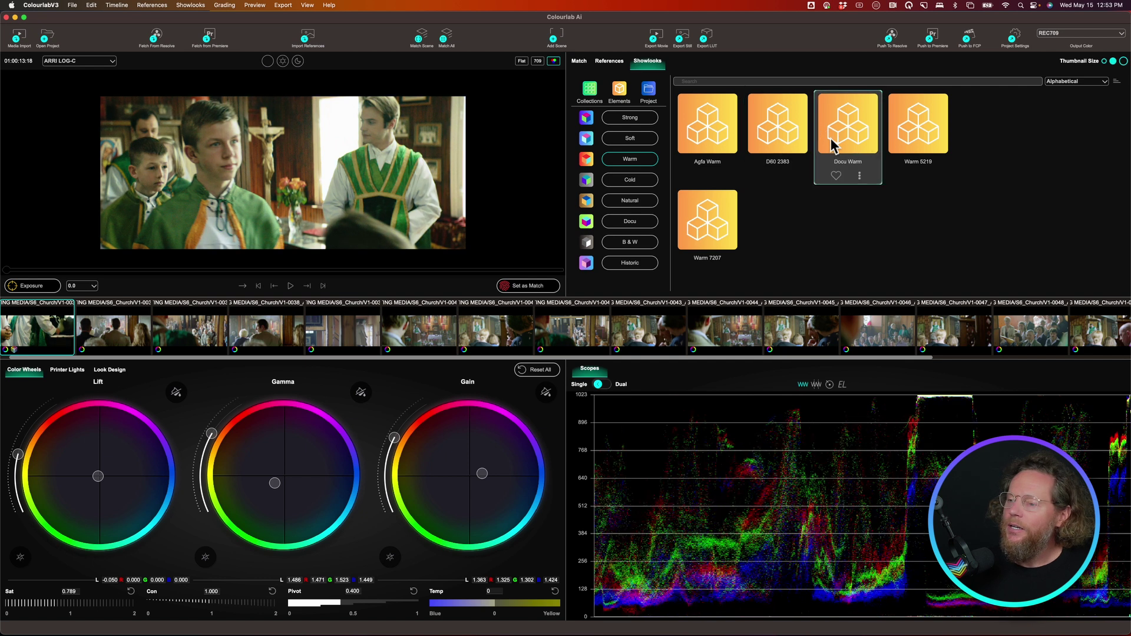
Choose the Warm 5219 look and apply it to all clips in the timeline.
{"action": "left_click", "coordinate": [908, 145]}
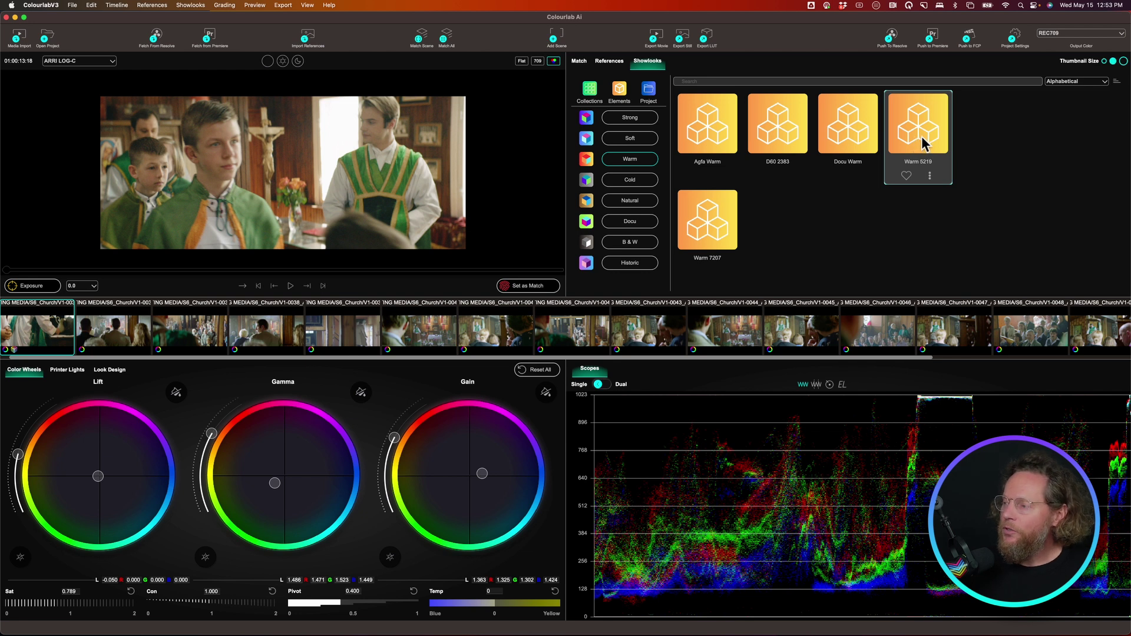
{"action": "right_click", "coordinate": [923, 143]}
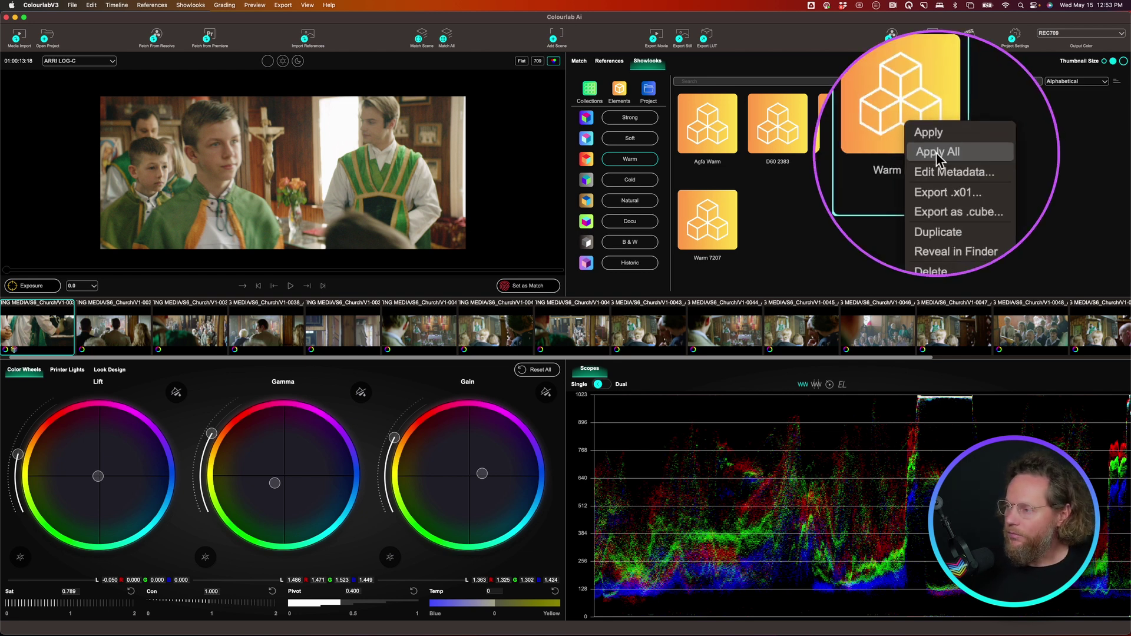
{"action": "left_click", "coordinate": [937, 157]}
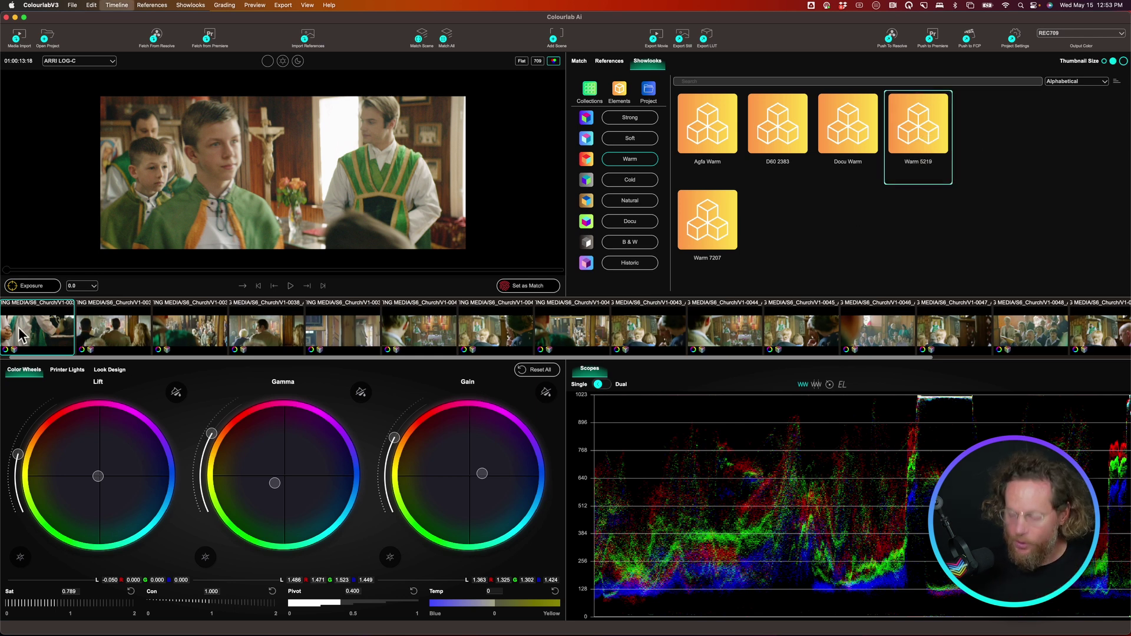
Step through the clips with the Warm 5219 look up to the last one, examining each picture and waveform.
{"action": "key", "text": "Right"}
{"action": "key", "text": "Right"}
{"action": "key", "text": "Right"}
{"action": "key", "text": "Right"}
{"action": "key", "text": "Right"}
{"action": "key", "text": "Right"}
{"action": "key", "text": "Right"}
{"action": "key", "text": "Right"}
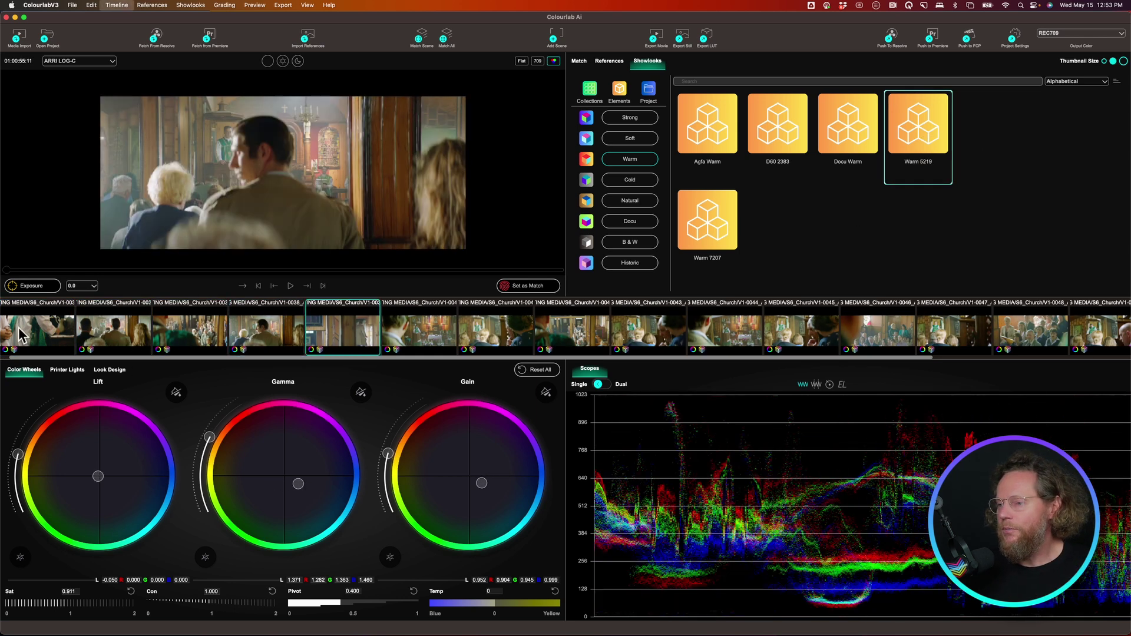
{"action": "key", "text": "Right"}
{"action": "key", "text": "Right"}
{"action": "key", "text": "Right"}
{"action": "key", "text": "Right"}
{"action": "key", "text": "Right"}
{"action": "key", "text": "Right"}
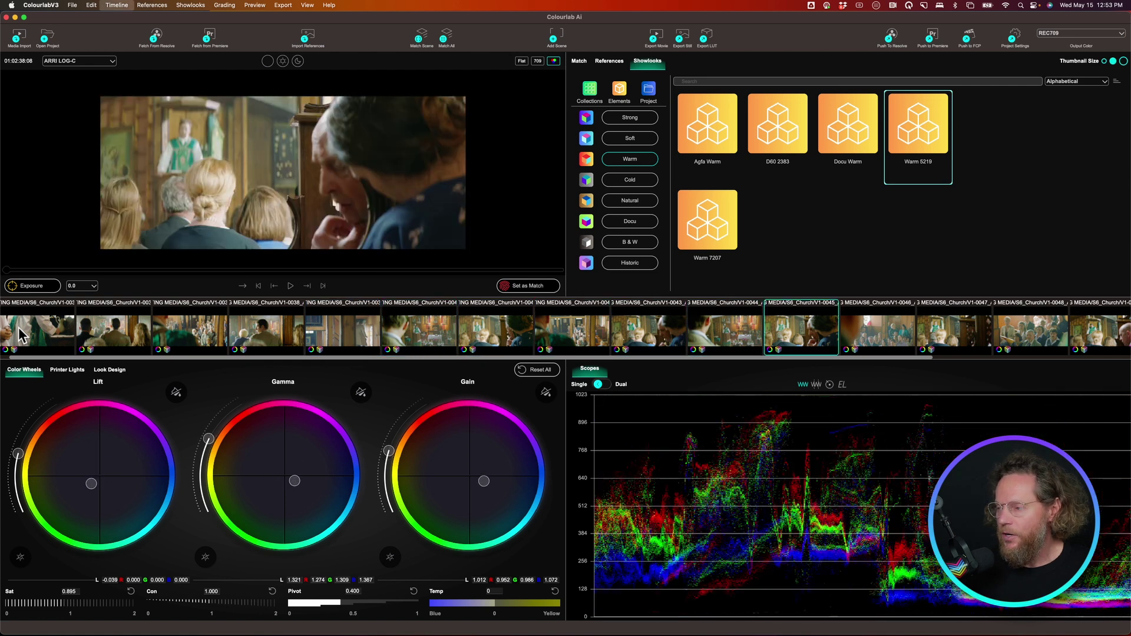
{"action": "key", "text": "Right"}
{"action": "key", "text": "Right"}
{"action": "key", "text": "Right"}
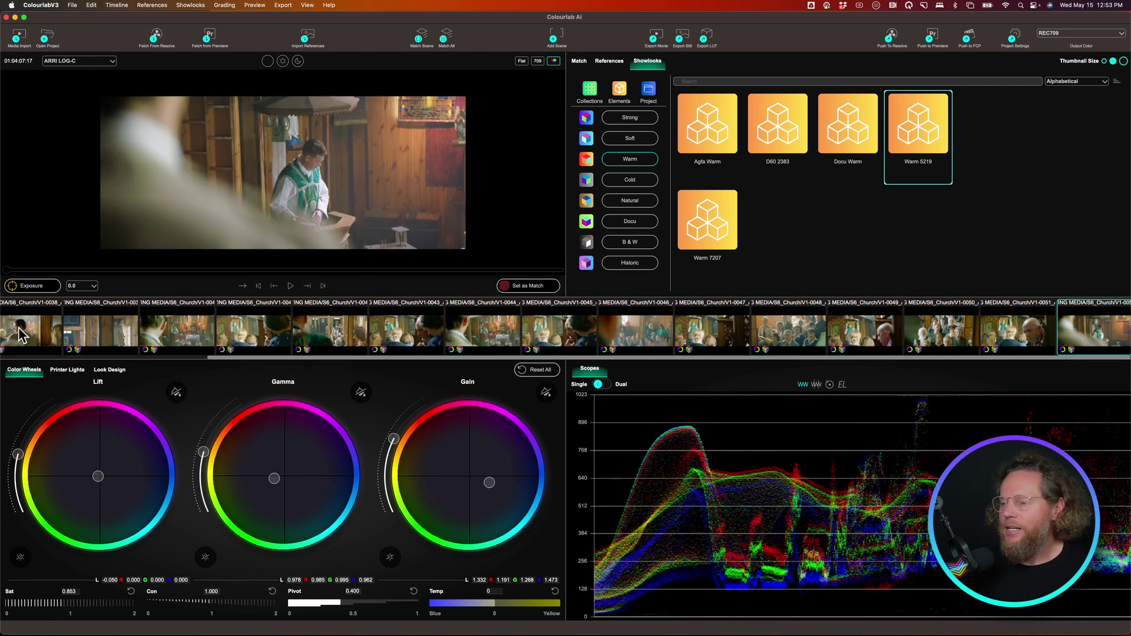
Step back from the last clip to the wide congregation shot mid-timeline, checking the look's consistency.
{"action": "key", "text": "Left"}
{"action": "key", "text": "Left"}
{"action": "key", "text": "Left"}
{"action": "key", "text": "Left"}
{"action": "key", "text": "Left"}
{"action": "key", "text": "Left"}
{"action": "key", "text": "Left"}
{"action": "key", "text": "Left"}
{"action": "key", "text": "Left"}
{"action": "key", "text": "Left"}
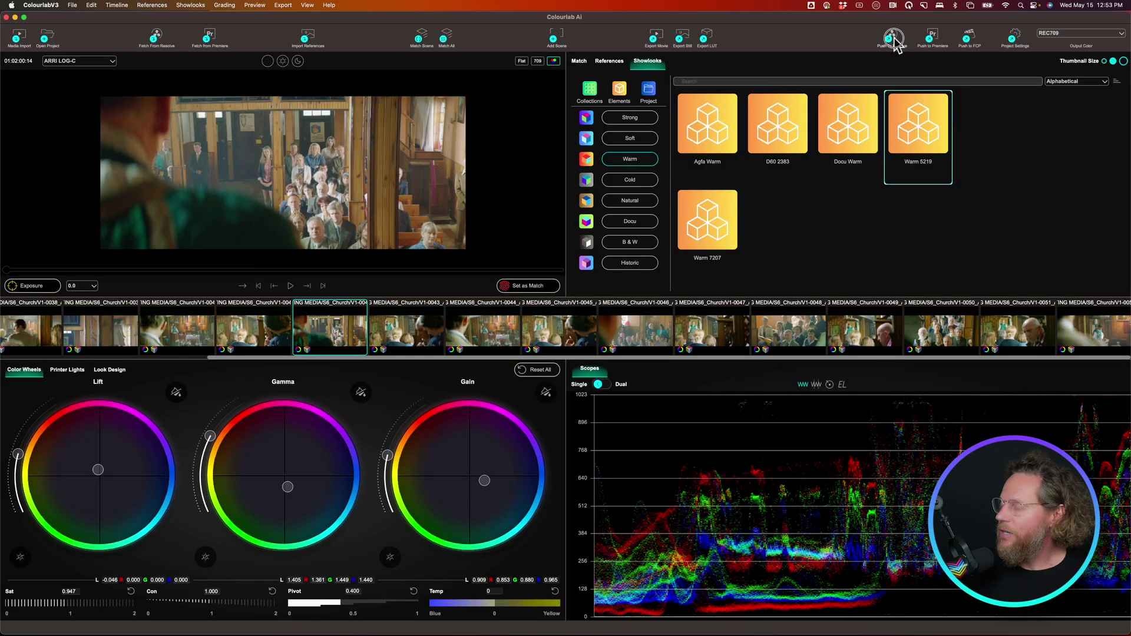
Push the balanced and graded timeline to Resolve, discarding the unsaved project changes.
{"action": "left_click", "coordinate": [895, 38]}
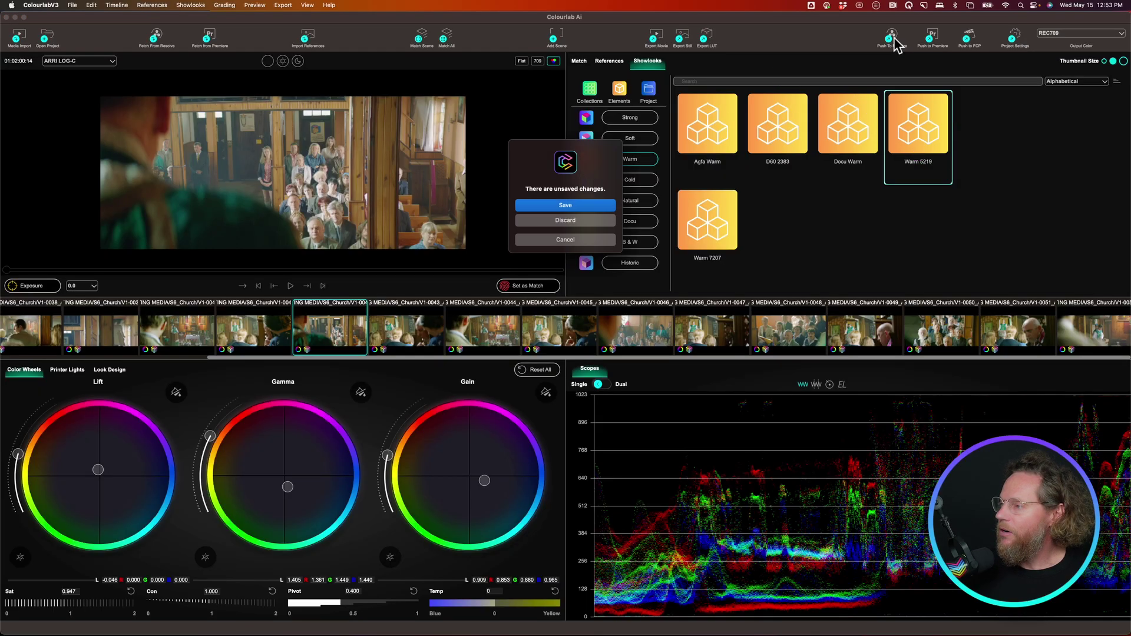
{"action": "left_click", "coordinate": [569, 223]}
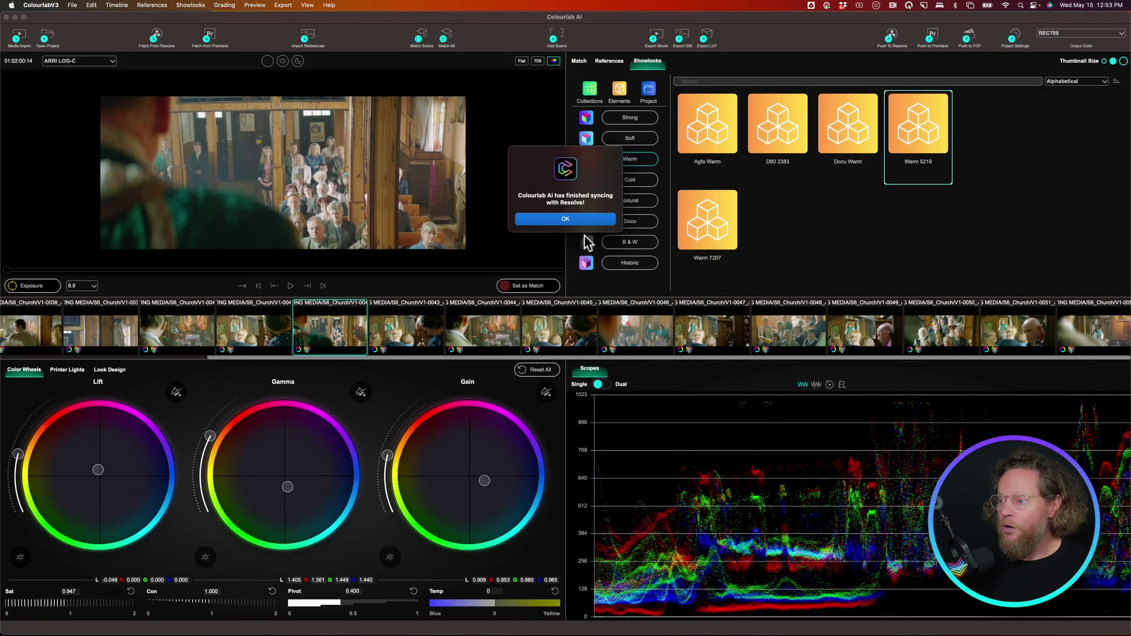
{"action": "left_click", "coordinate": [576, 223]}
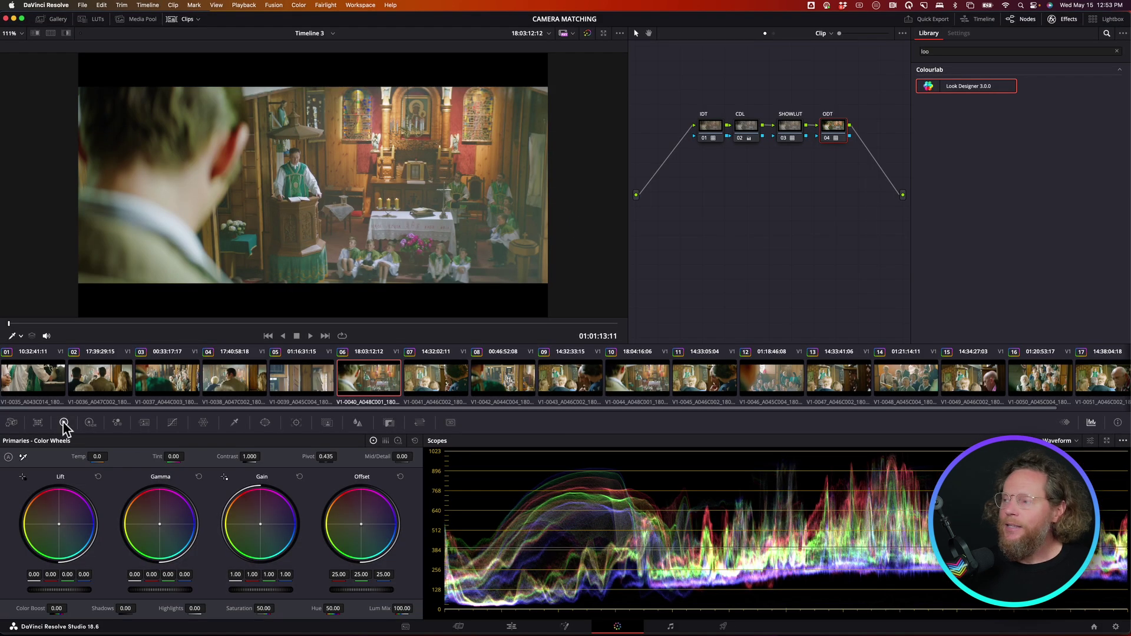
Switch to DaVinci Resolve and toggle the ODT node on the first clip off and on to inspect its effect.
{"action": "left_click", "coordinate": [33, 384]}
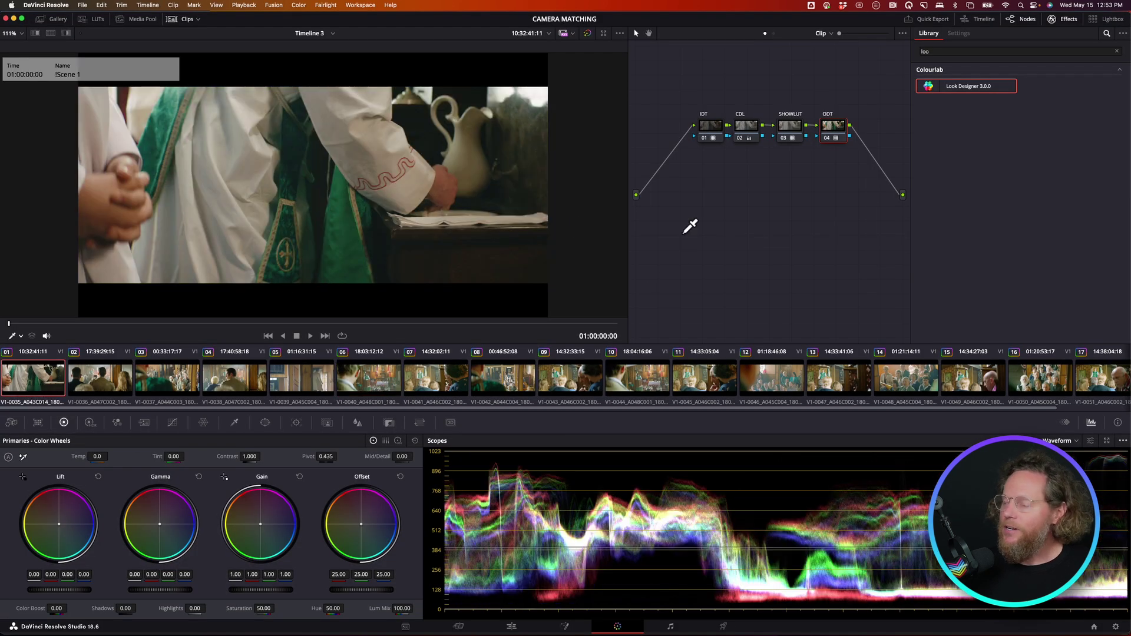
{"action": "left_click", "coordinate": [825, 139]}
{"action": "left_click", "coordinate": [826, 139]}
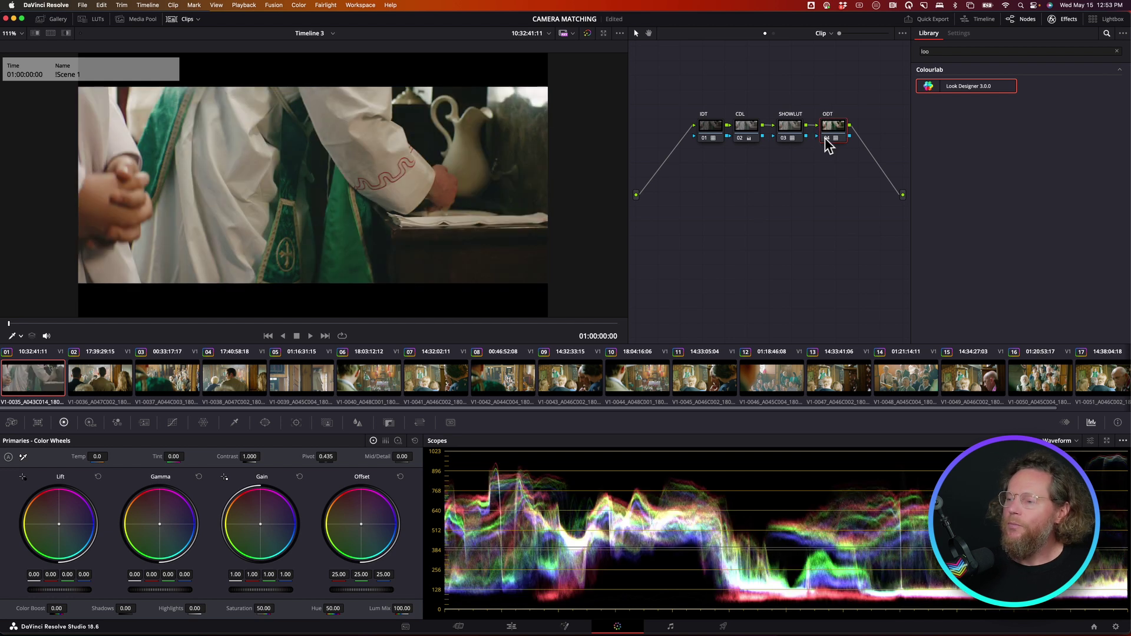
Toggle the SHOWLUT node on the first clip off and on to inspect its effect.
{"action": "left_click", "coordinate": [783, 139]}
{"action": "left_click", "coordinate": [784, 138]}
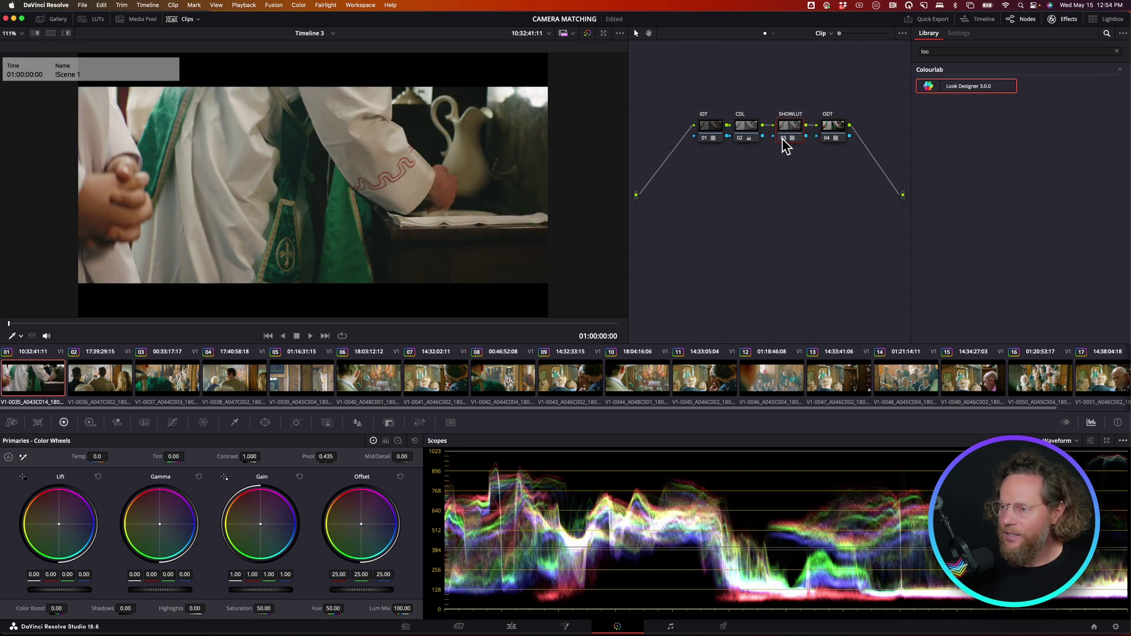
{"action": "left_click", "coordinate": [783, 139]}
{"action": "left_click", "coordinate": [783, 139]}
{"action": "left_click", "coordinate": [783, 139]}
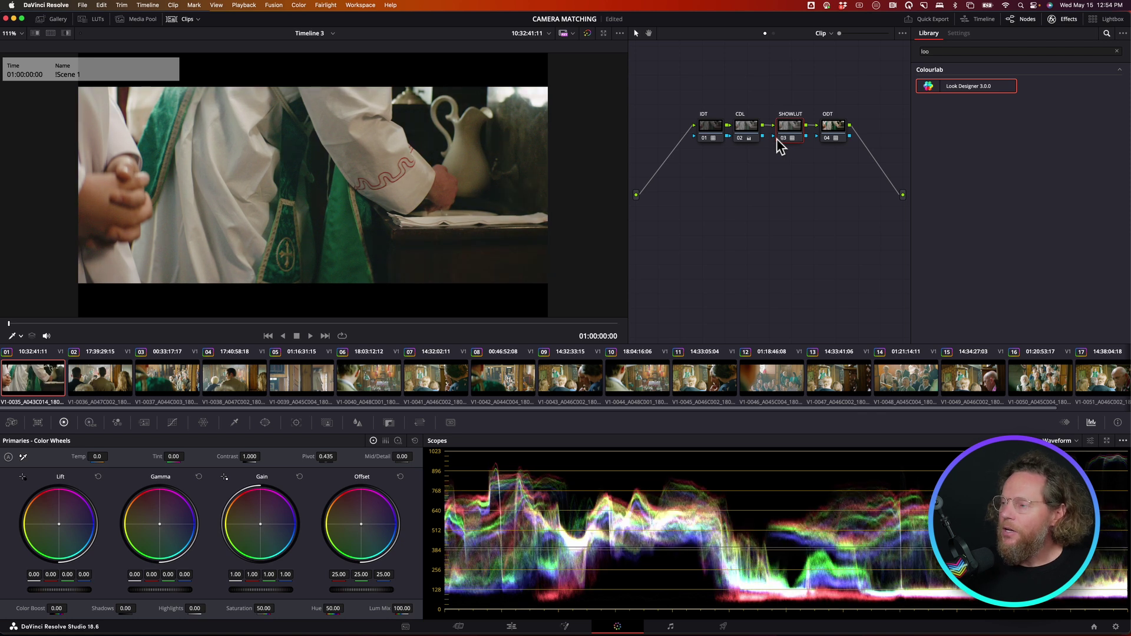
Toggle the CDL node off and on to compare the picture, then examine its lift, gamma and gain values.
{"action": "left_click", "coordinate": [741, 139]}
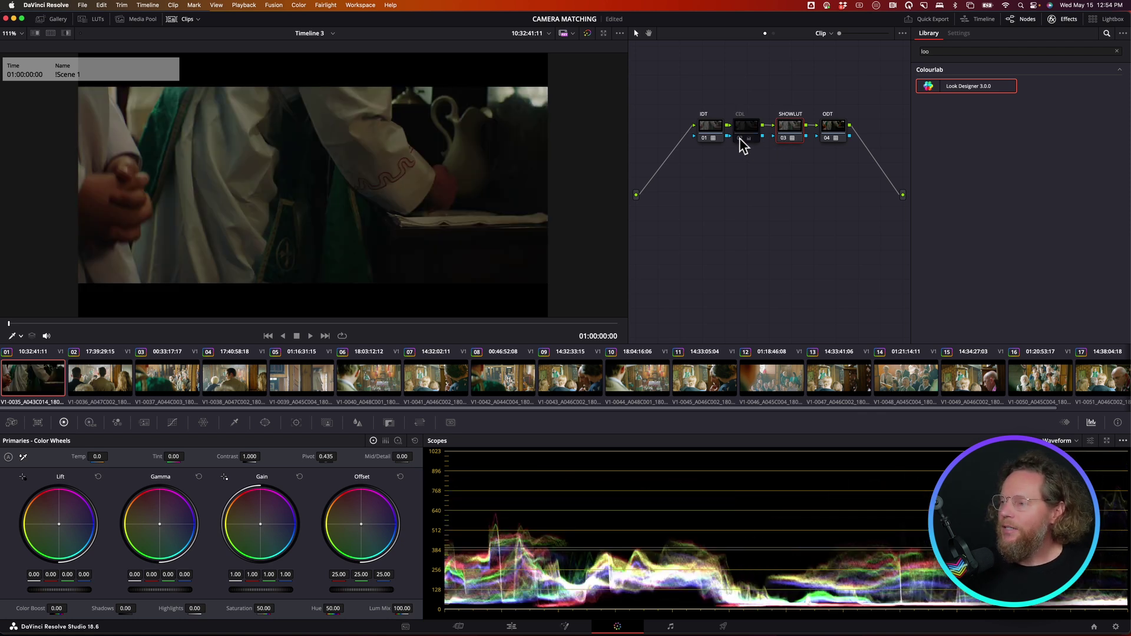
{"action": "left_click", "coordinate": [740, 139]}
{"action": "left_click", "coordinate": [740, 138]}
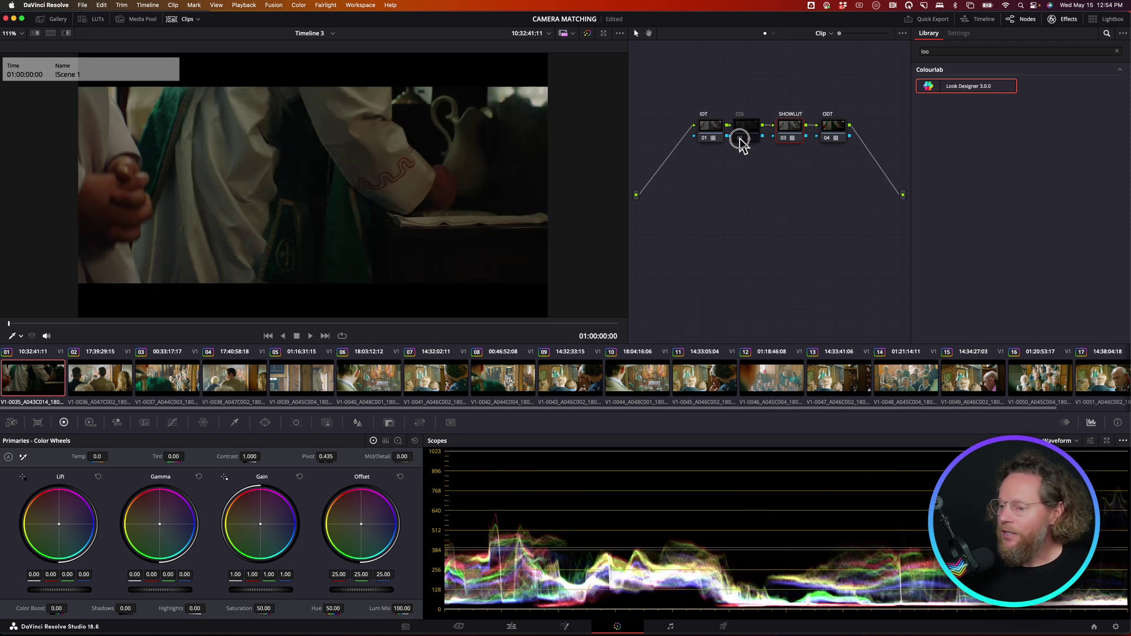
{"action": "left_click", "coordinate": [741, 139]}
{"action": "left_click", "coordinate": [746, 134]}
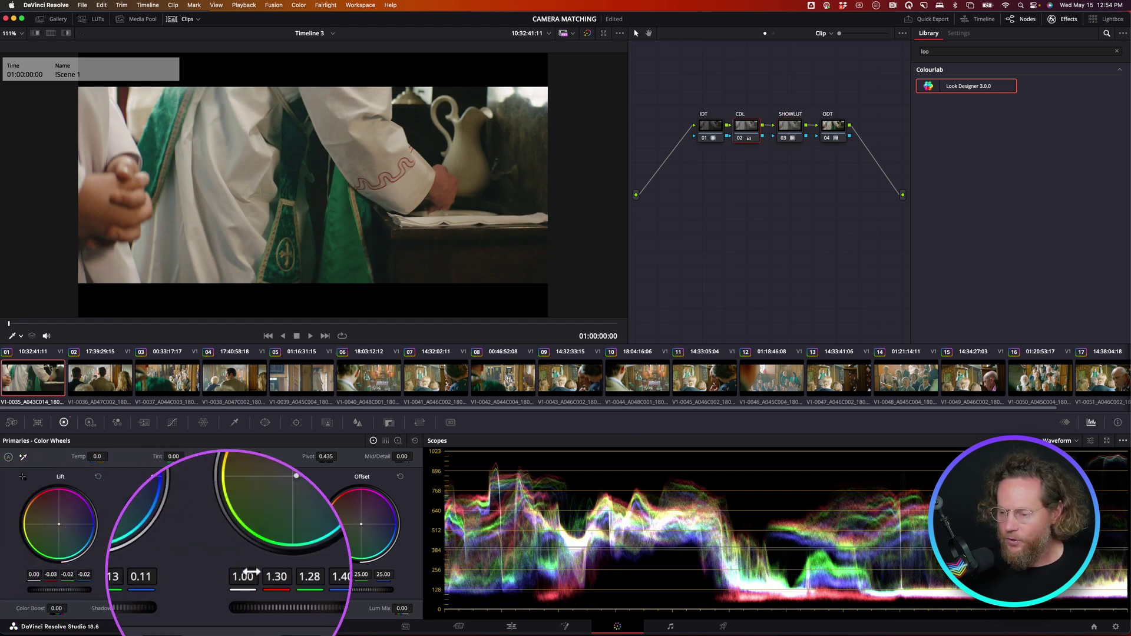
Inspect the IDT node on the first clip, and view the fourth clip's picture and node tree.
{"action": "left_click", "coordinate": [703, 133]}
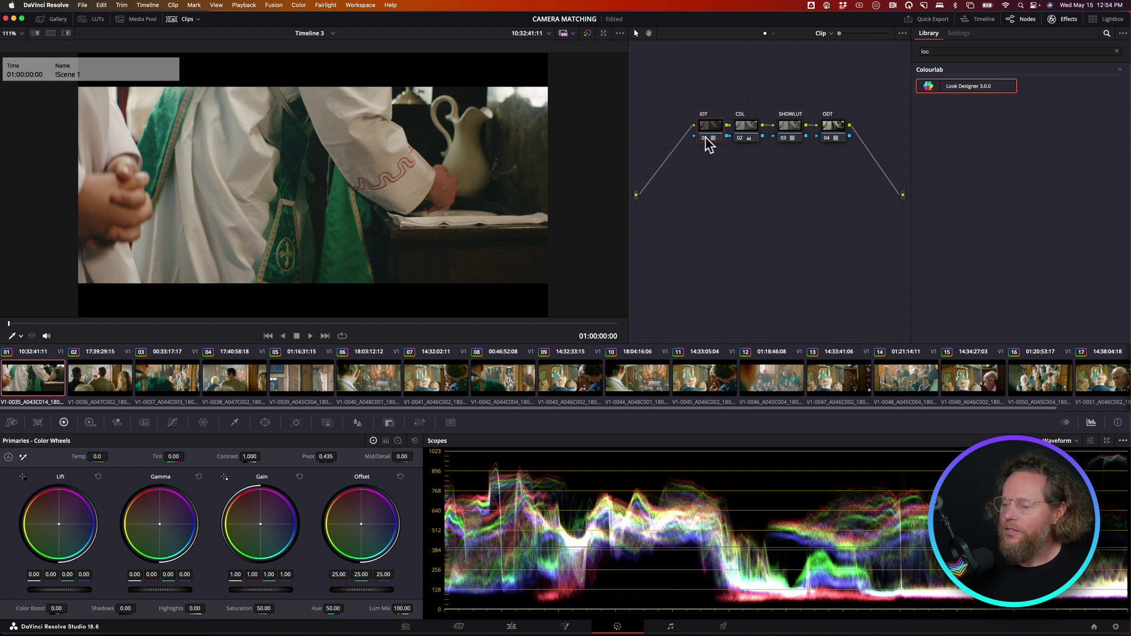
{"action": "left_click", "coordinate": [237, 381]}
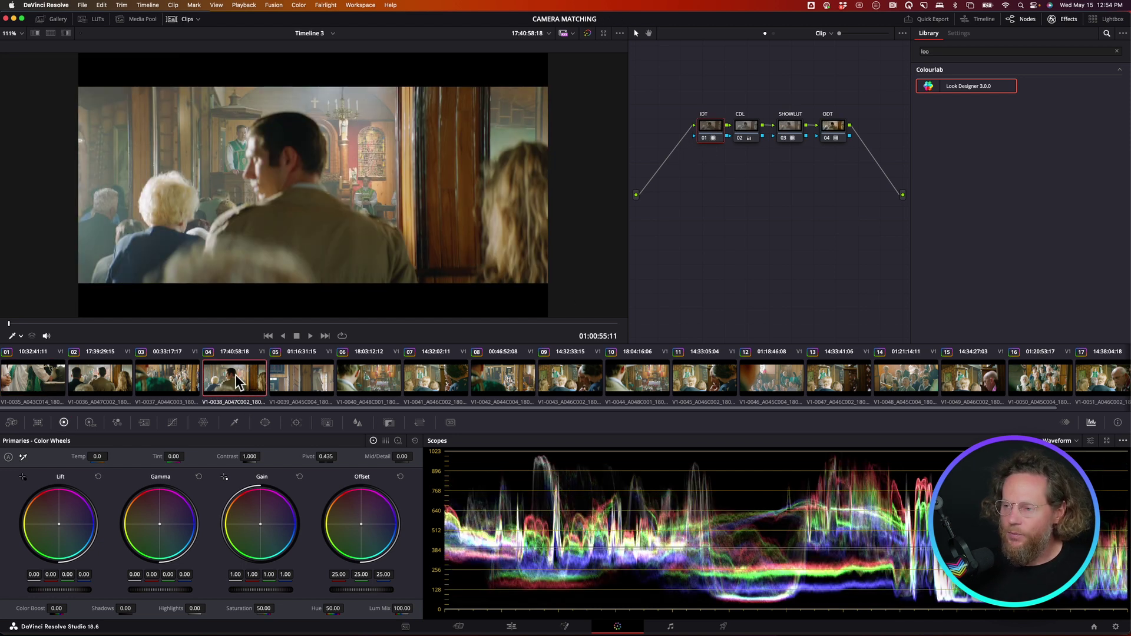
{"action": "key", "text": "space"}
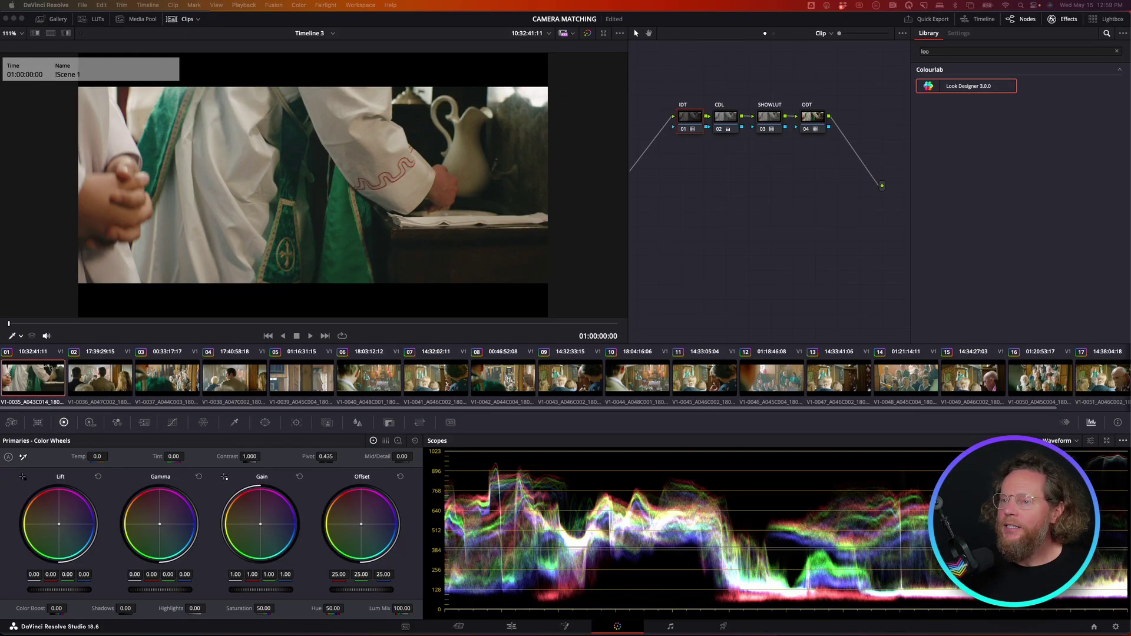
Show the gallery stills and apply the NodeTree2 still's grade to the first clip.
{"action": "left_click", "coordinate": [57, 18]}
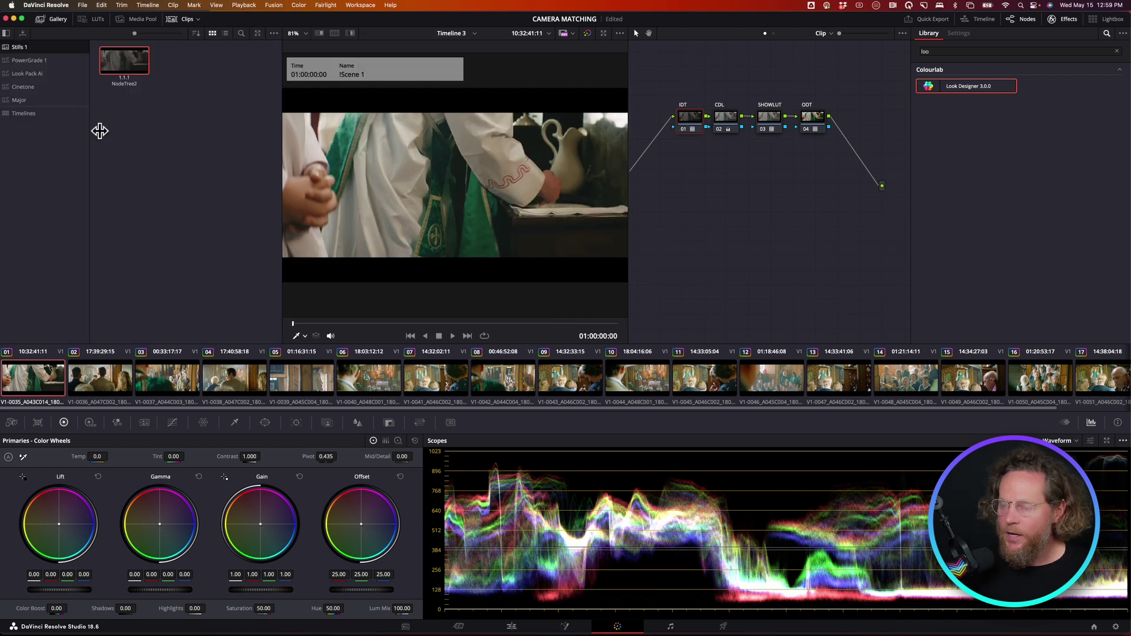
{"action": "double_click", "coordinate": [135, 77]}
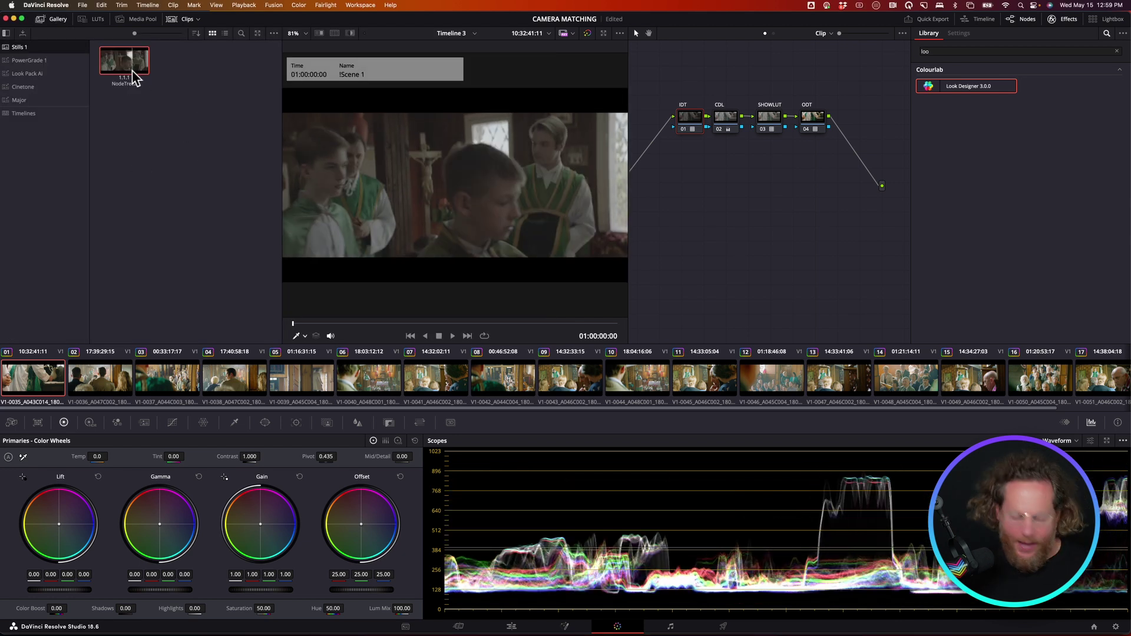
{"action": "double_click", "coordinate": [133, 75]}
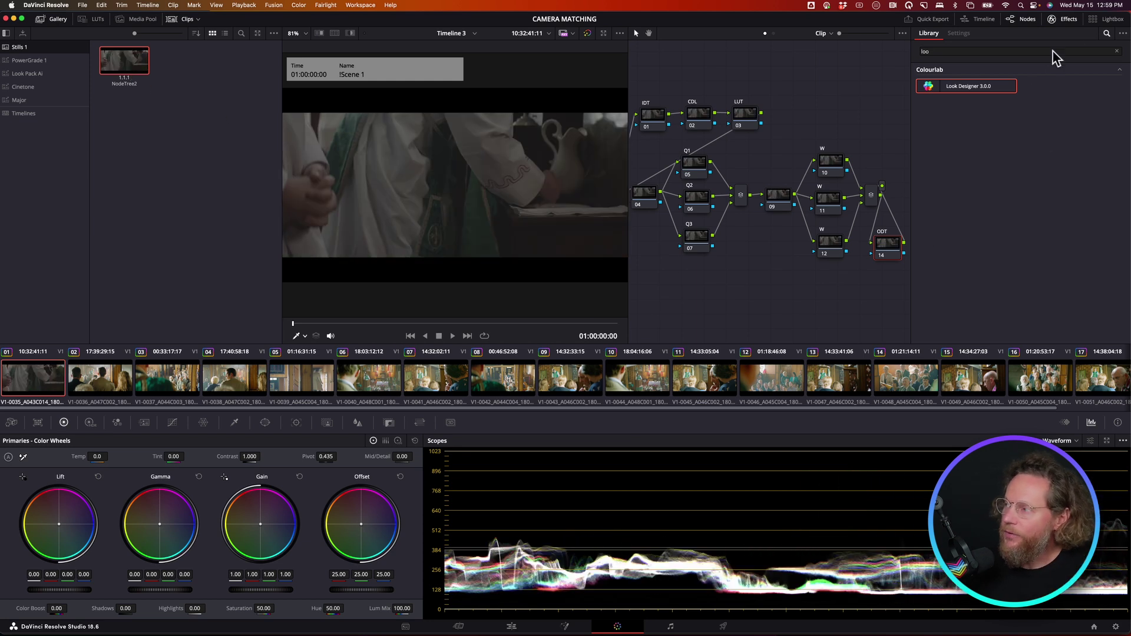
Hide the effects library to reveal the full node graph, and export the NodeTree2 still to the Desktop in JPEG format.
{"action": "left_click", "coordinate": [1069, 20]}
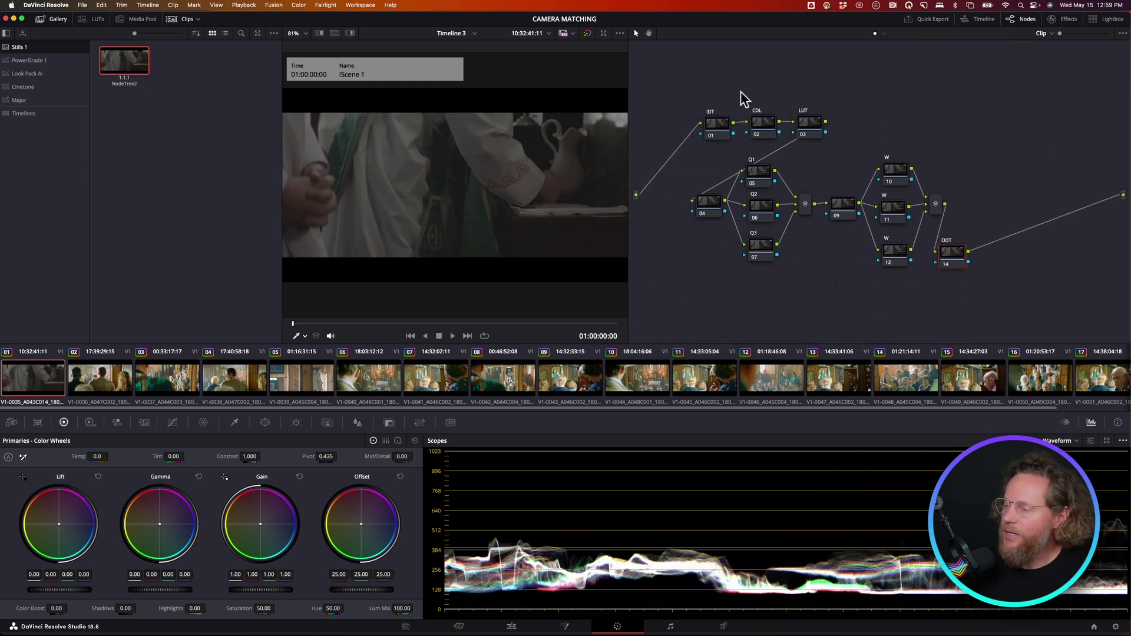
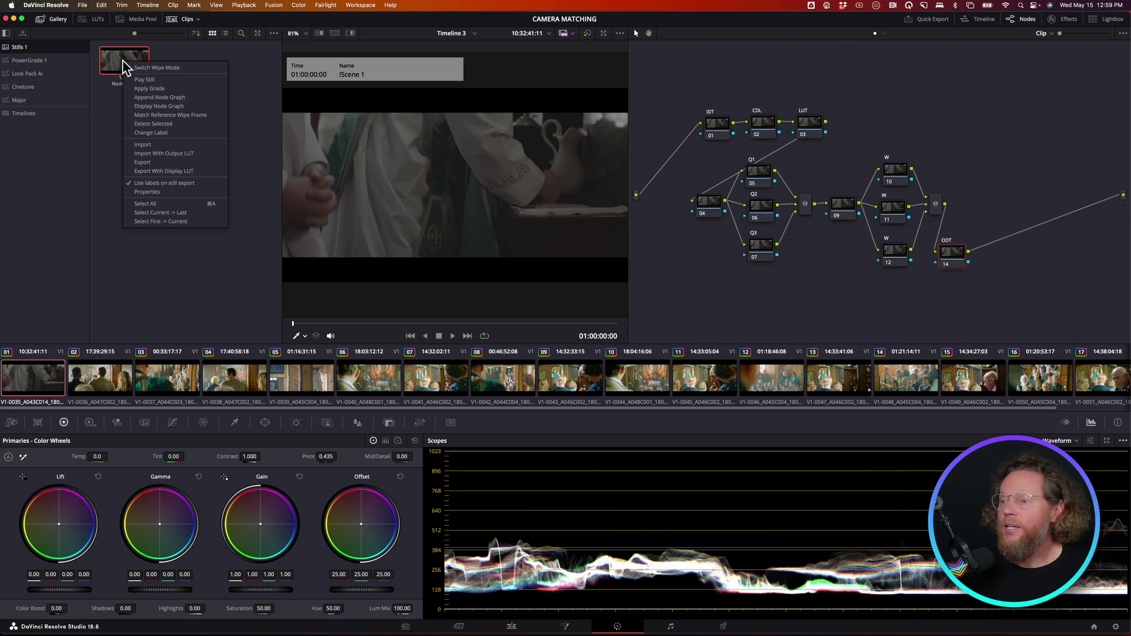
{"action": "left_click", "coordinate": [157, 164]}
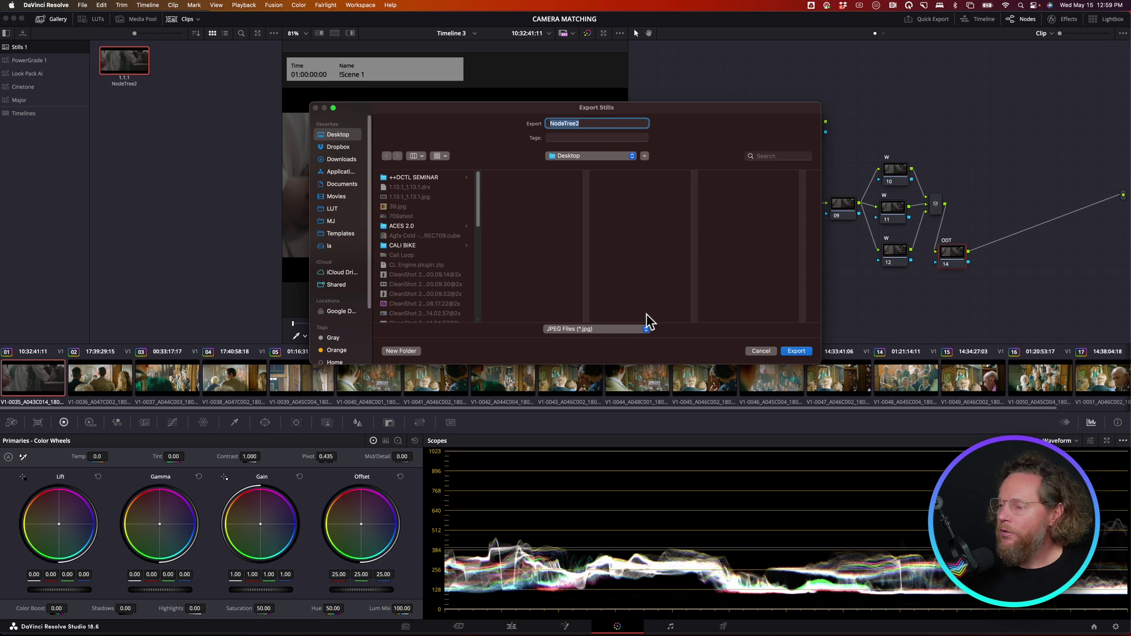
{"action": "left_click", "coordinate": [797, 351]}
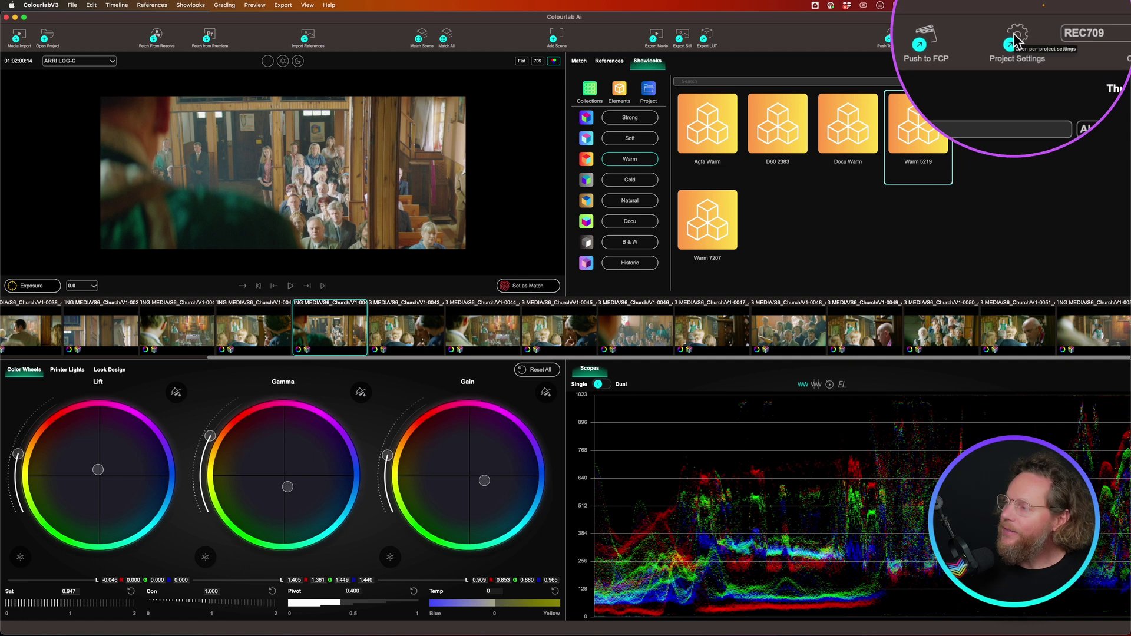
Switch to Colourlab Ai and load NodeTree2_1.1.1.drx as the custom node tree in the project's DaVinci Resolve Sync settings.
{"action": "left_click", "coordinate": [1014, 37]}
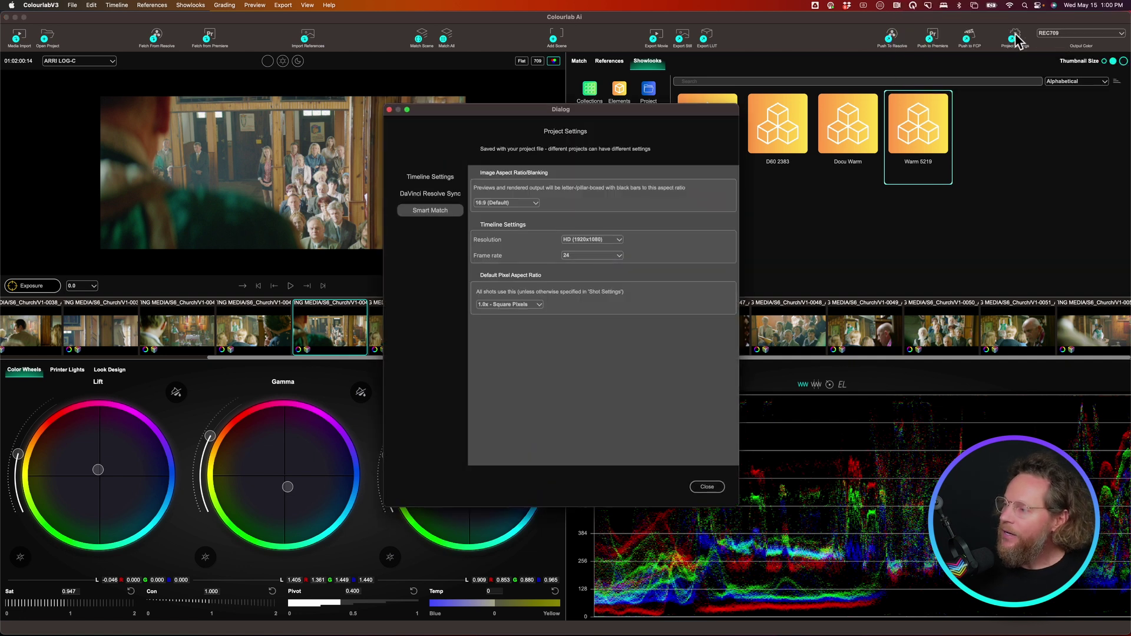
{"action": "left_click", "coordinate": [438, 193]}
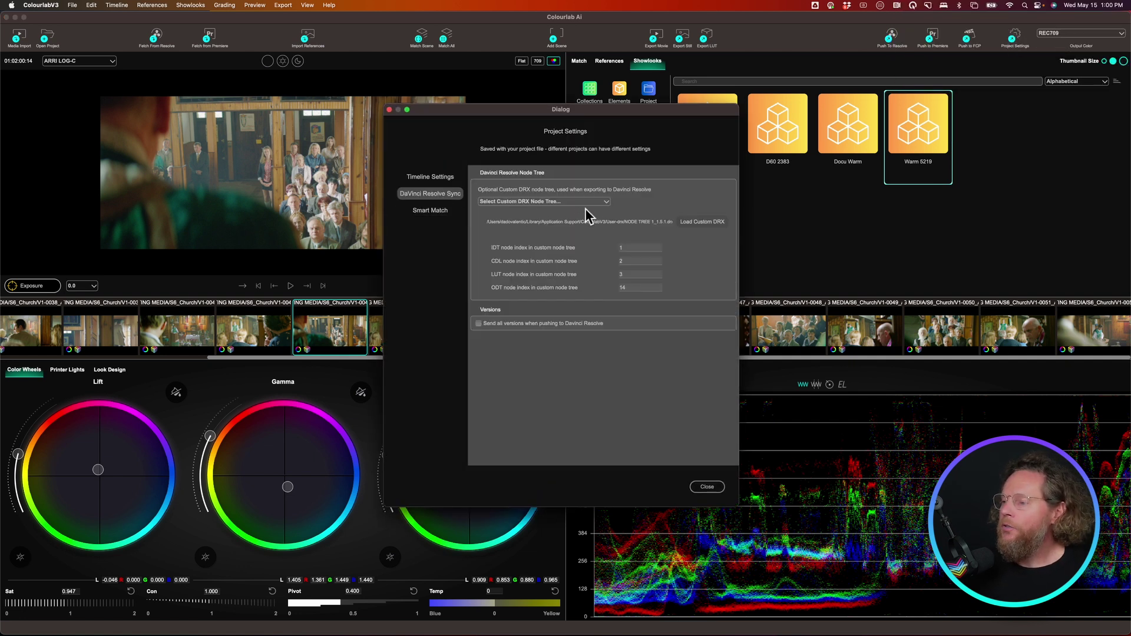
{"action": "left_click", "coordinate": [699, 223]}
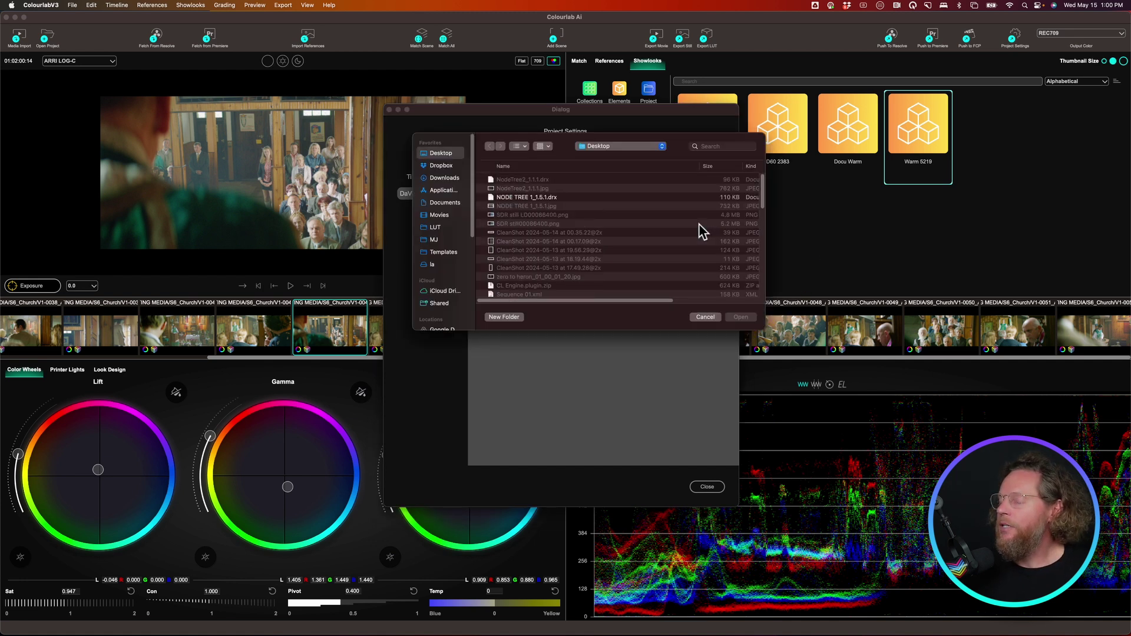
{"action": "left_click", "coordinate": [524, 179]}
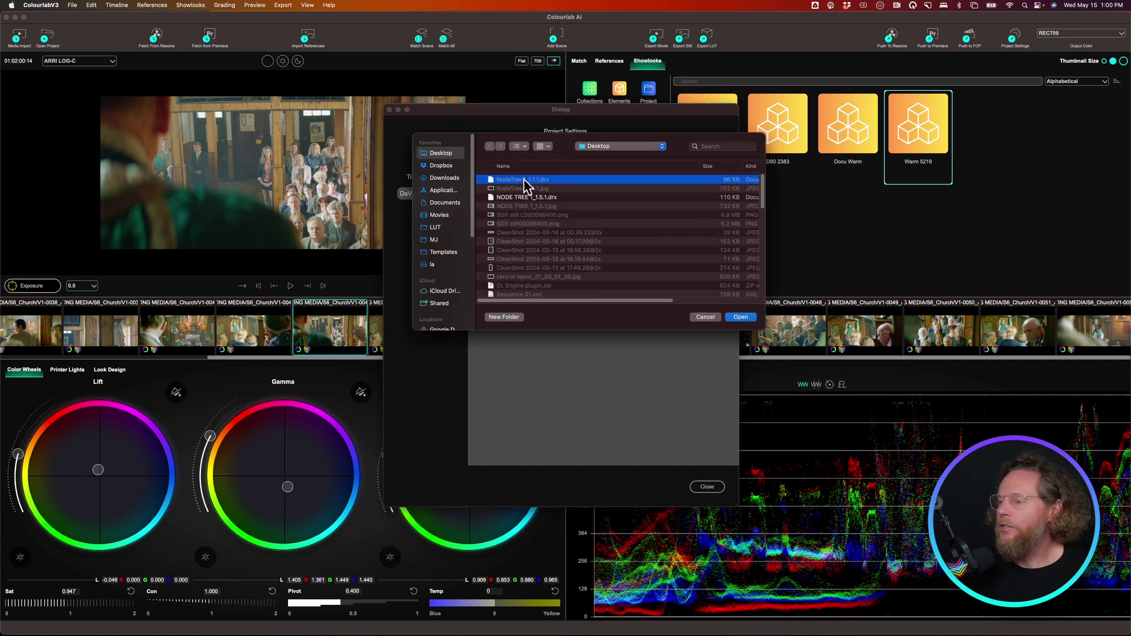
{"action": "left_click", "coordinate": [742, 318]}
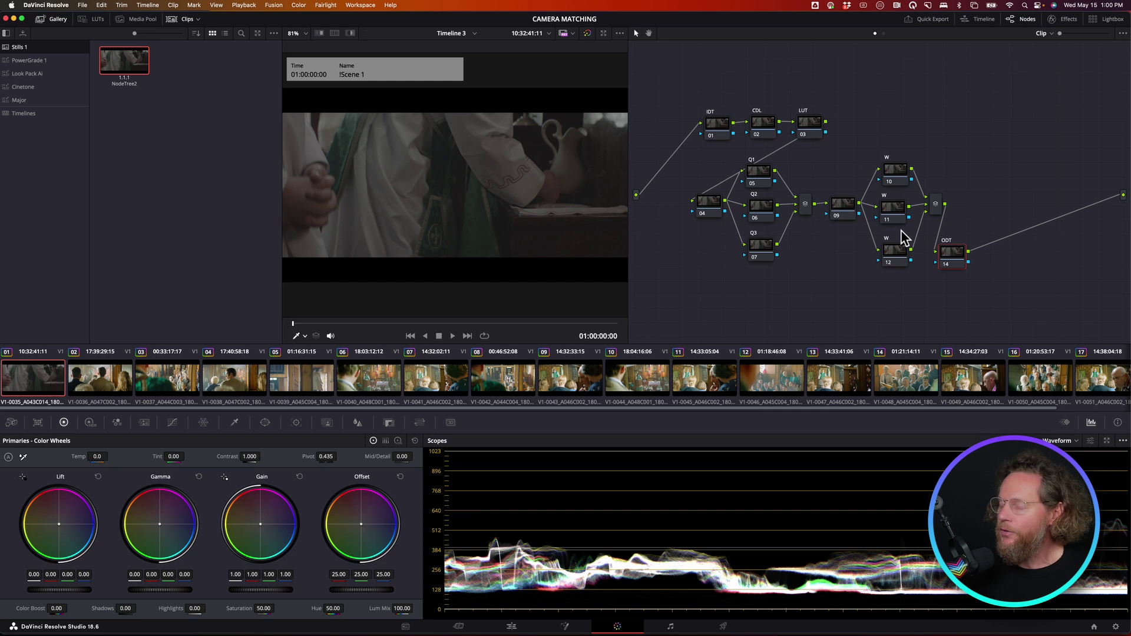
Check the IDT, CDL, LUT and ODT node indices against Resolve's node tree and close the project settings.
{"action": "key", "text": "super+Tab"}
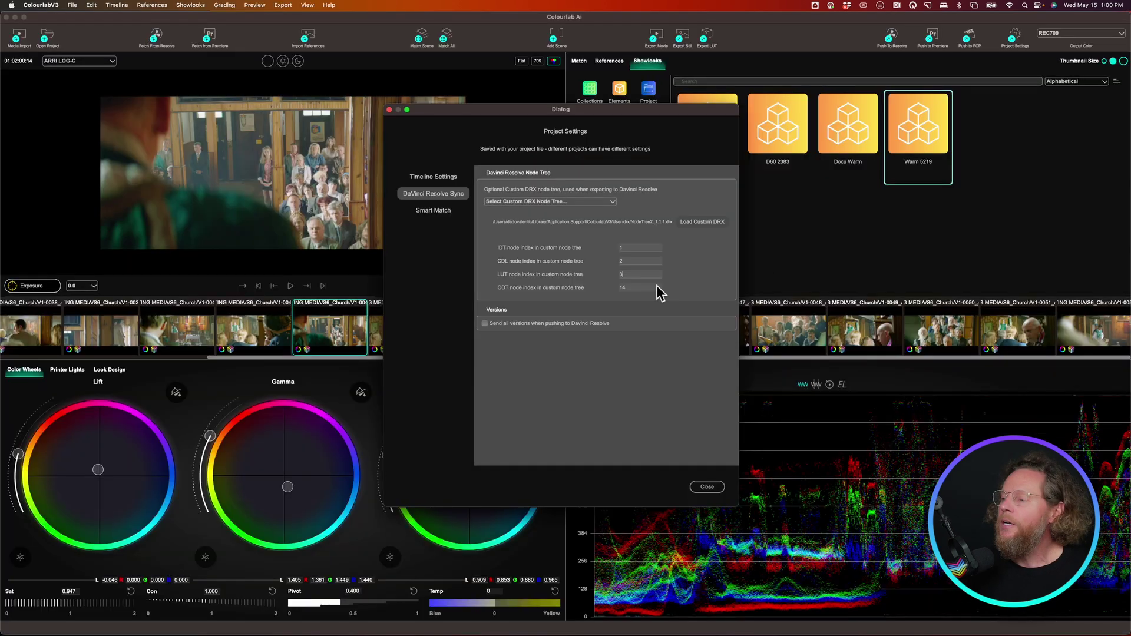
{"action": "left_click", "coordinate": [639, 272]}
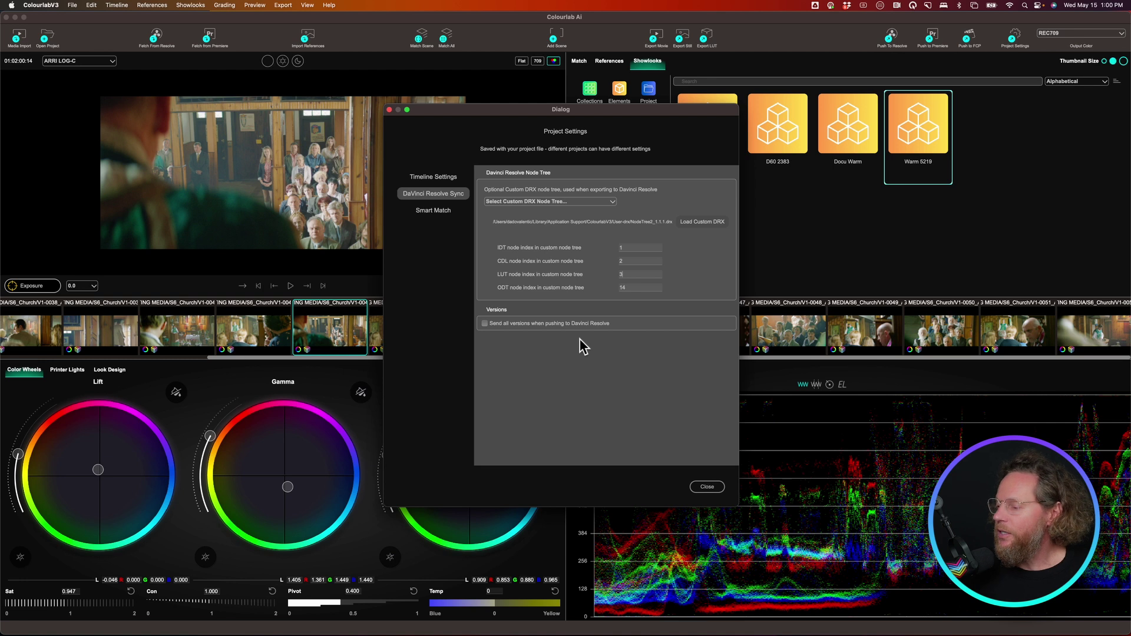
{"action": "left_click", "coordinate": [707, 487]}
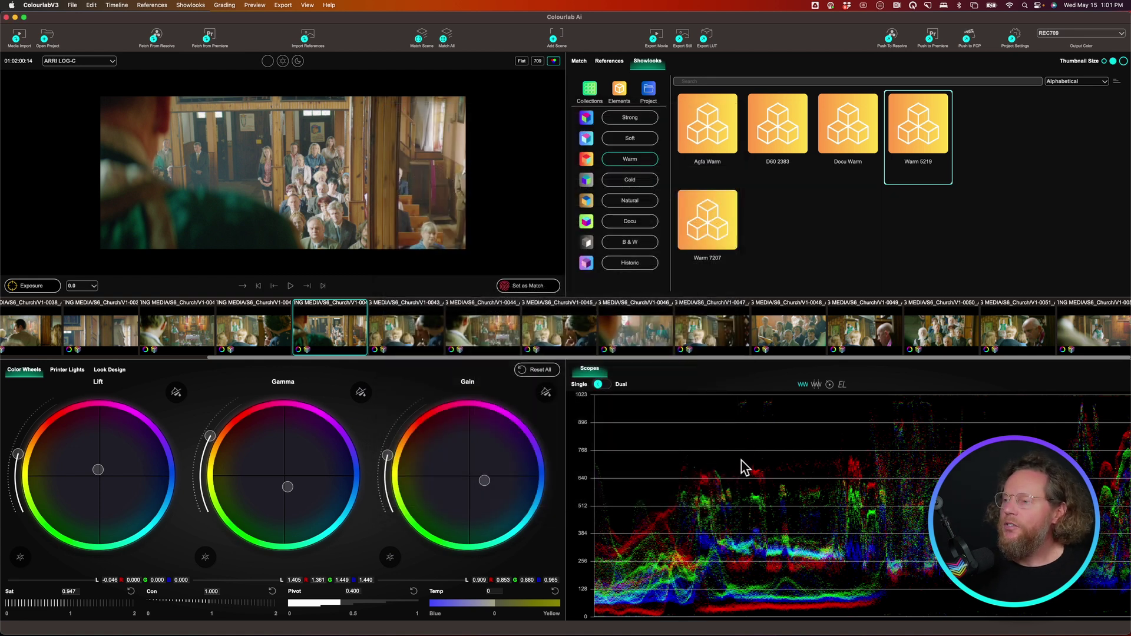
Push the timeline with the custom node tree to Resolve, discarding the unsaved project changes.
{"action": "left_click", "coordinate": [892, 37]}
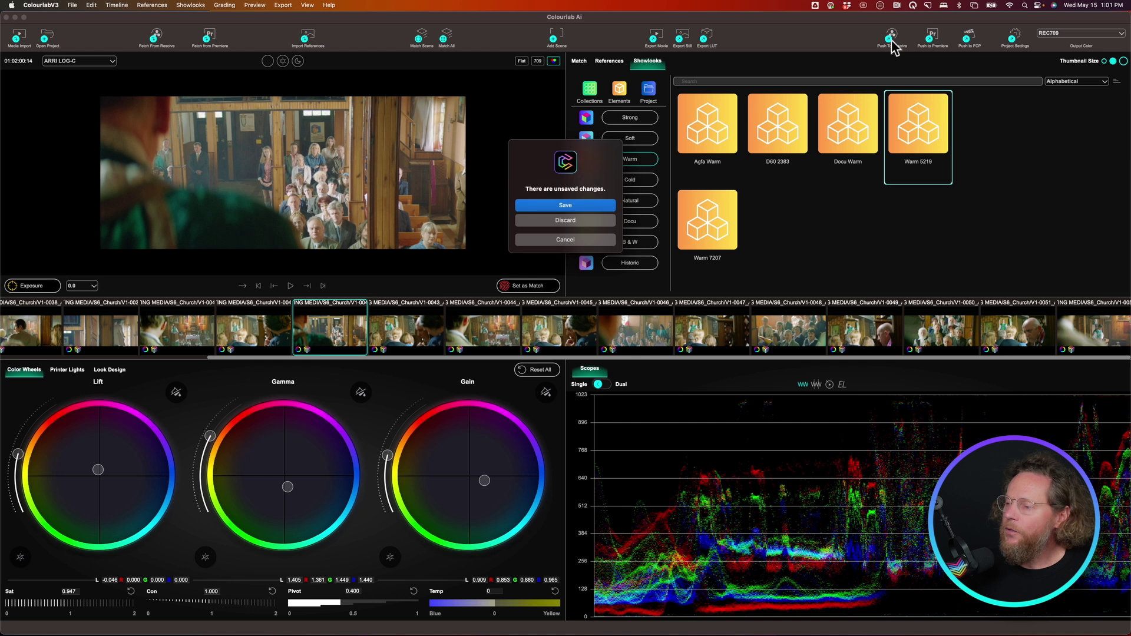
{"action": "left_click", "coordinate": [576, 223]}
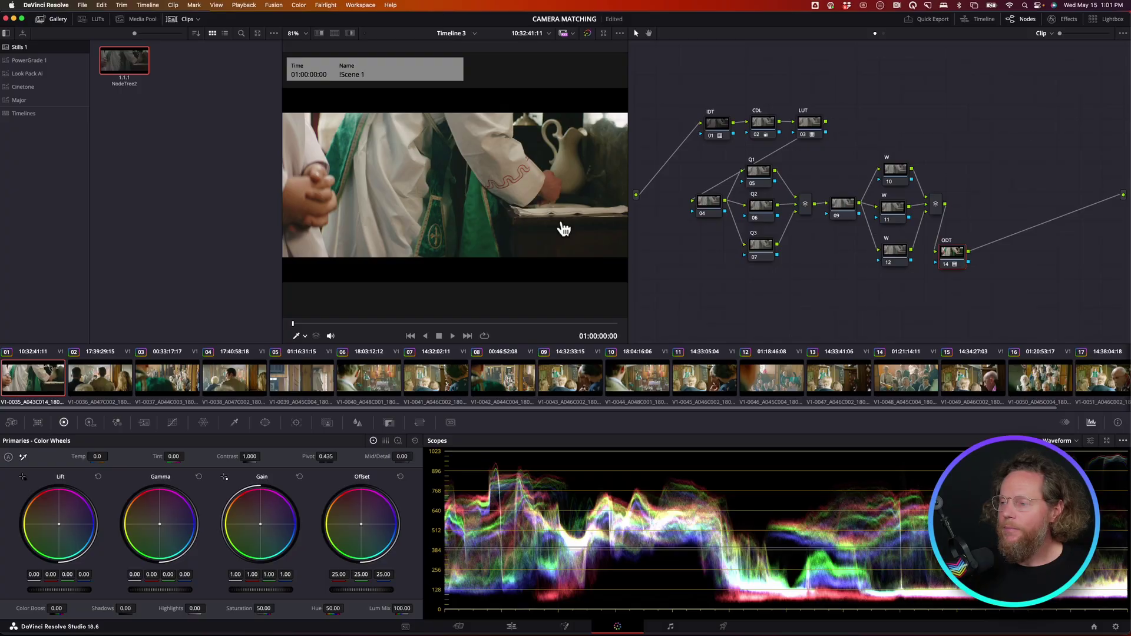
Step through clips 02 to 06 in DaVinci Resolve, checking each clip's grade and custom node tree.
{"action": "left_click", "coordinate": [100, 390]}
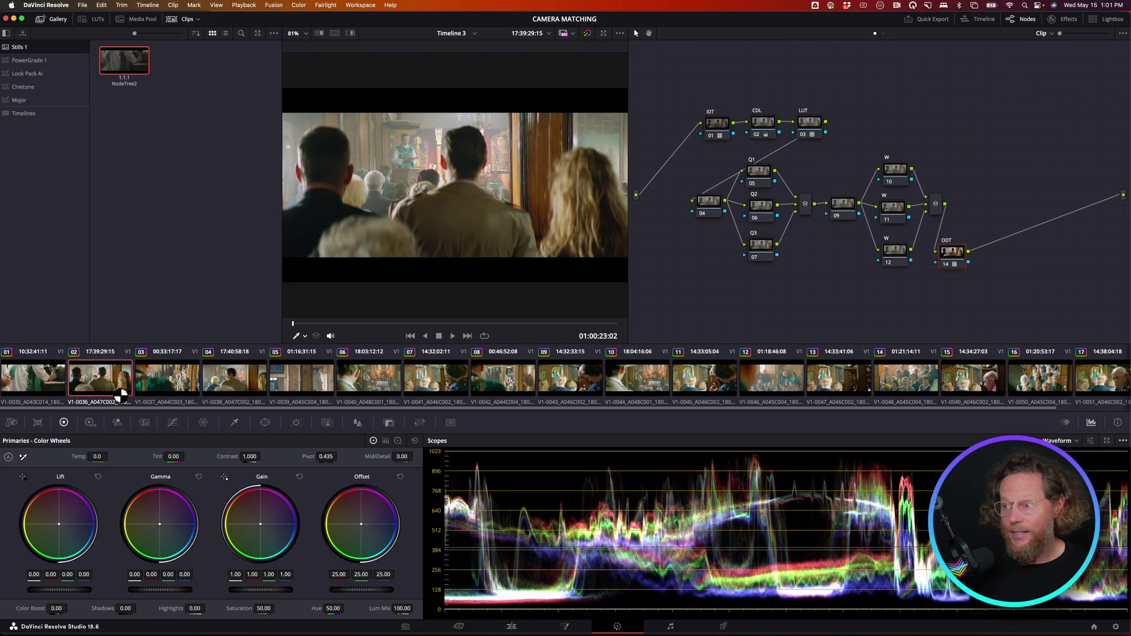
{"action": "key", "text": "Down"}
{"action": "key", "text": "Down"}
{"action": "key", "text": "Down"}
{"action": "key", "text": "Down"}
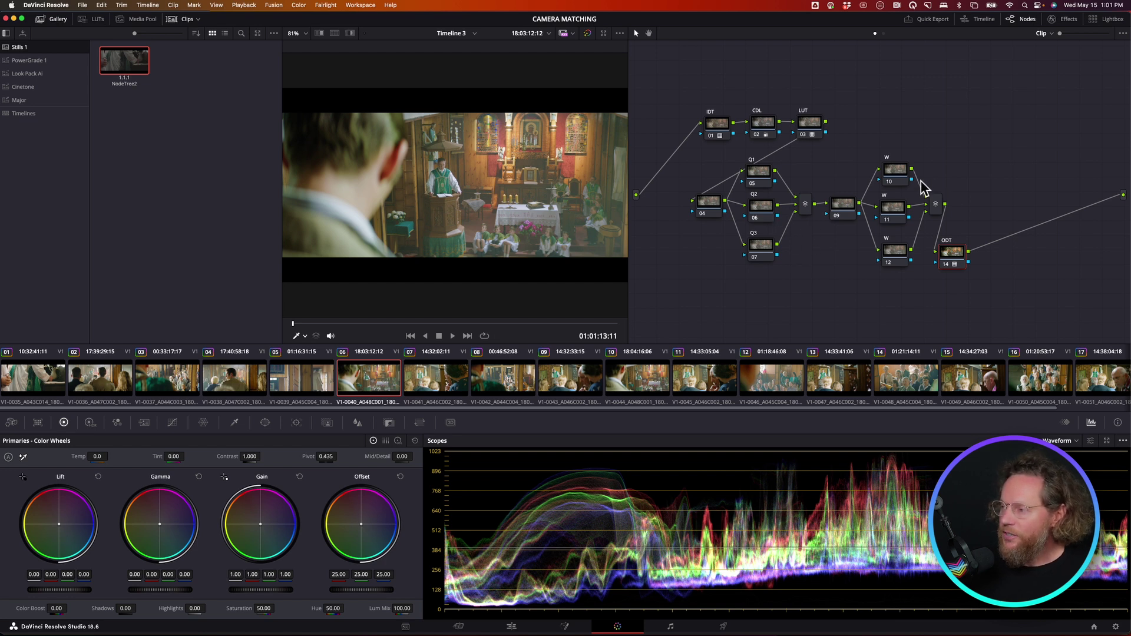
Add a wide circular window to node 10 of clip 06 with size 52.12, aspect 82.69 and softness 11.09.
{"action": "left_click", "coordinate": [893, 181]}
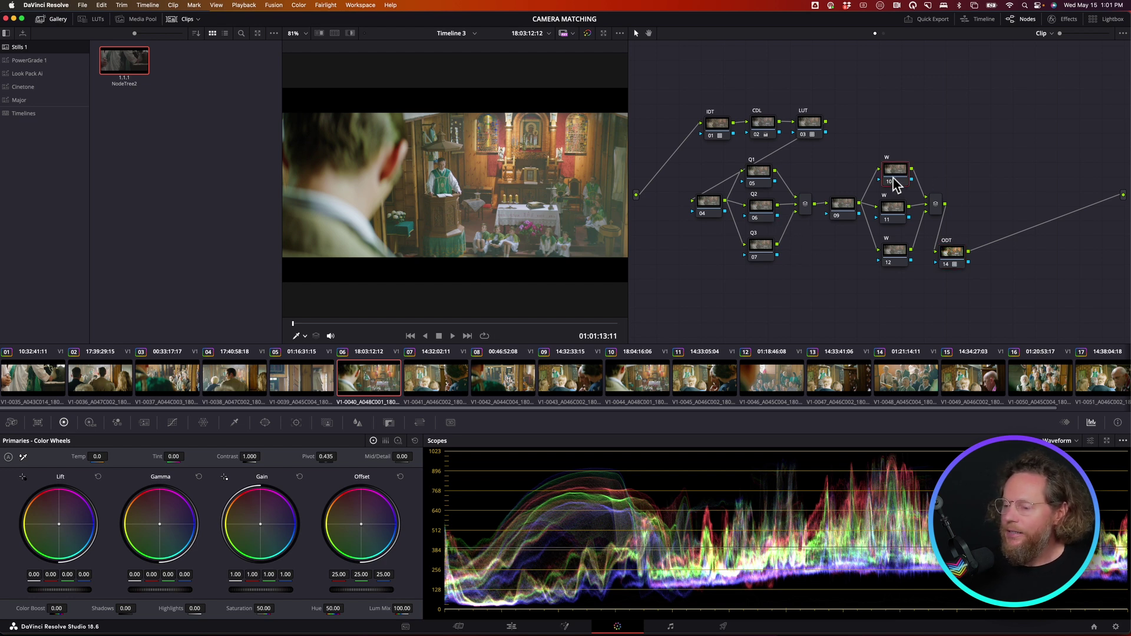
{"action": "left_click", "coordinate": [265, 423]}
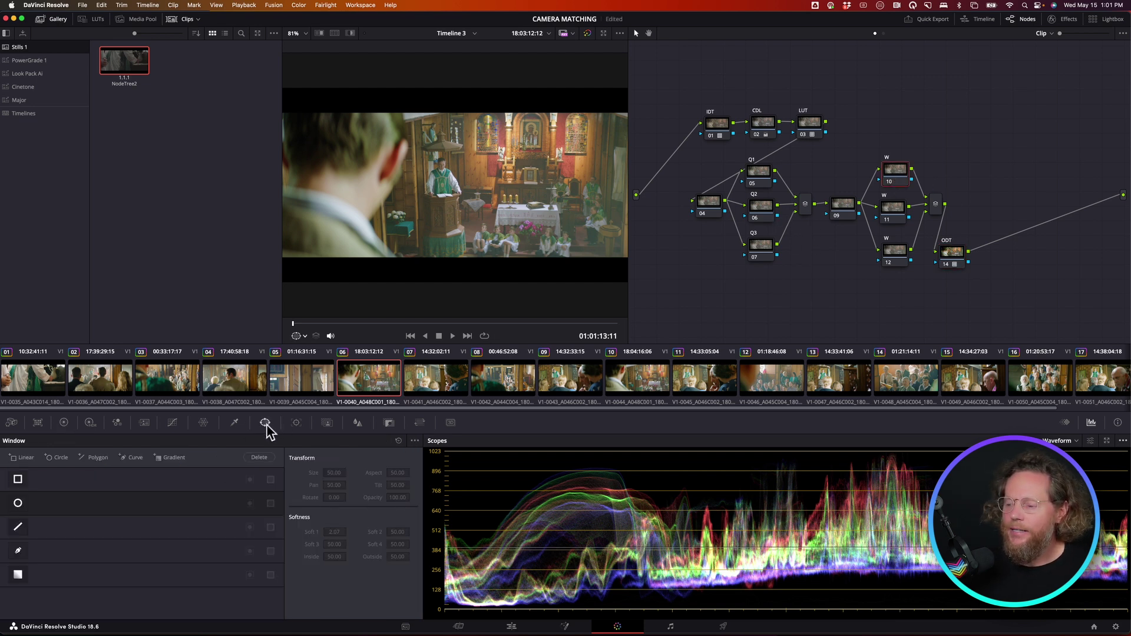
{"action": "left_click", "coordinate": [18, 503]}
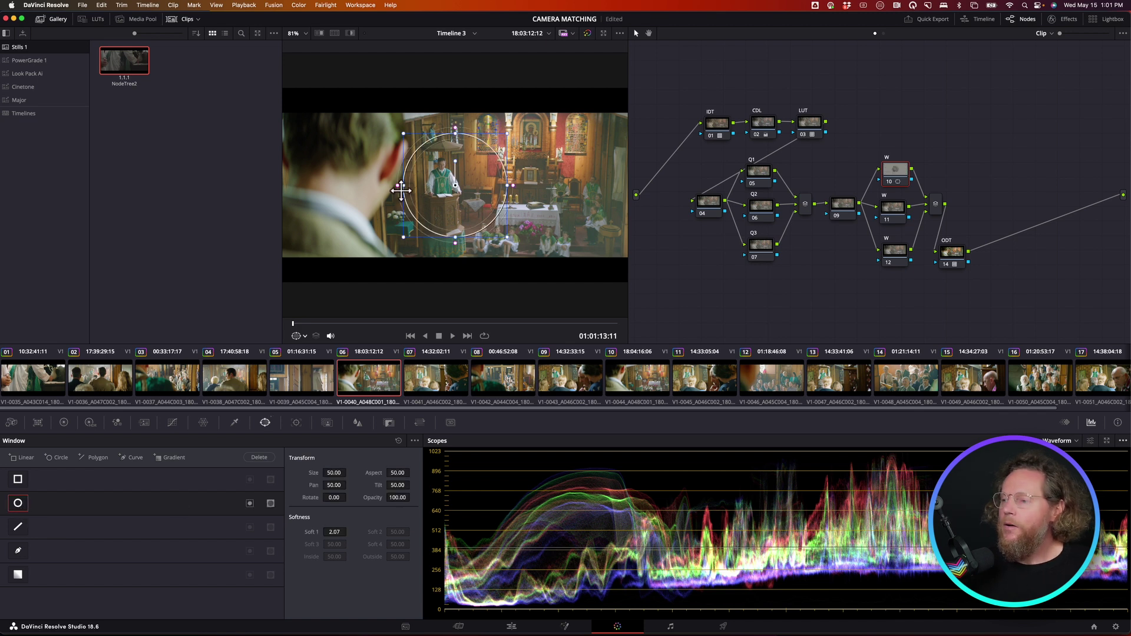
{"action": "left_click_drag", "start_coordinate": [392, 189], "coordinate": [298, 185]}
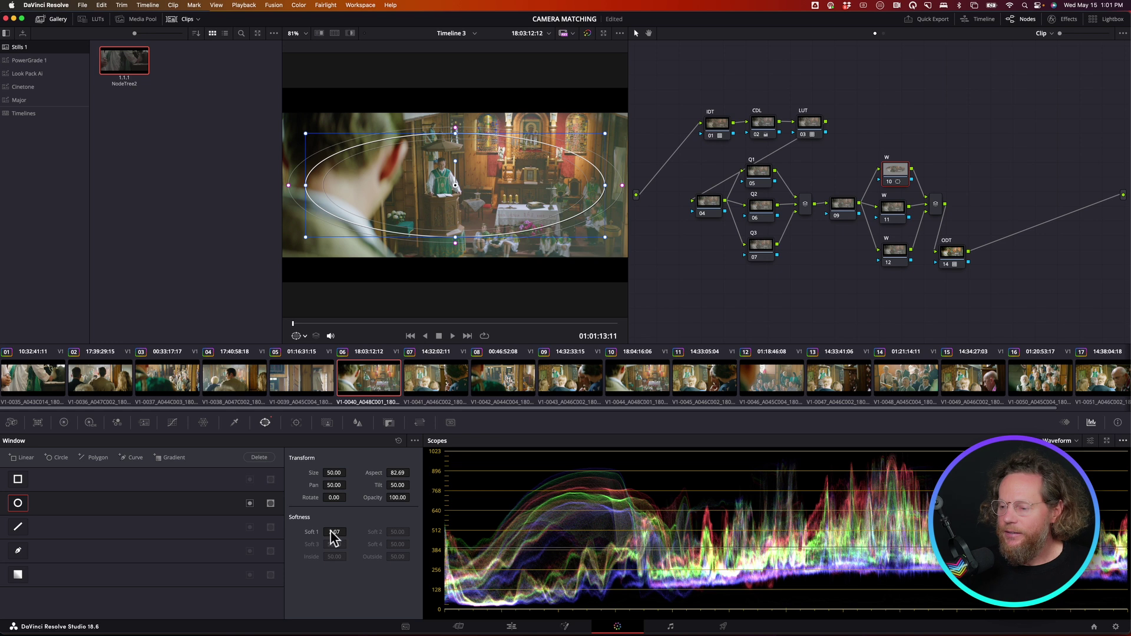
{"action": "left_click_drag", "start_coordinate": [334, 537], "coordinate": [471, 538]}
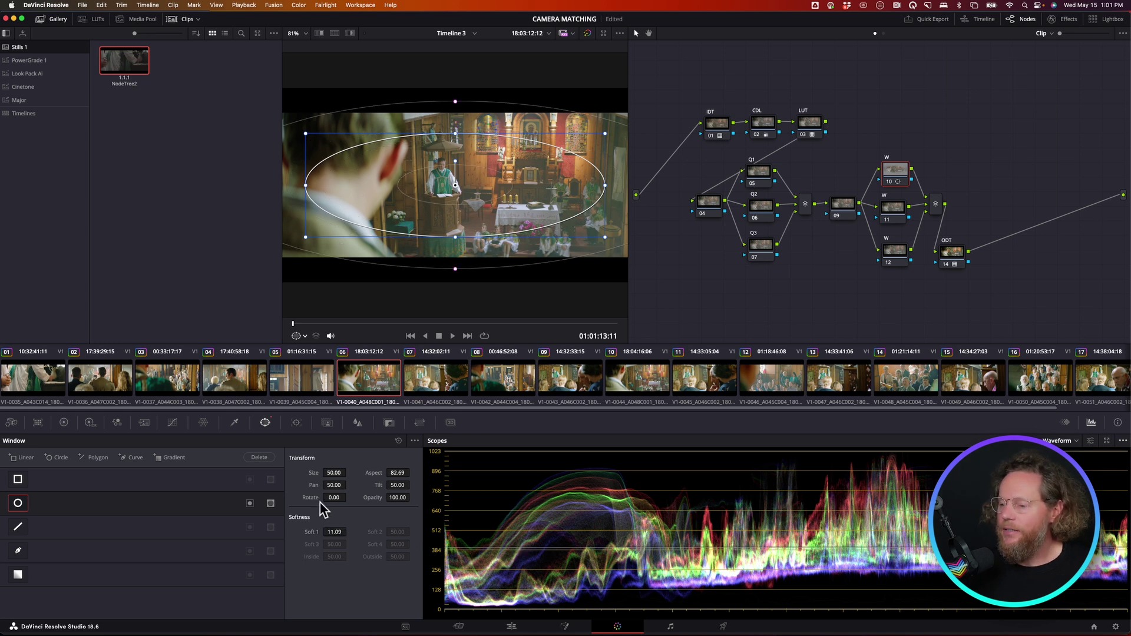
{"action": "left_click_drag", "start_coordinate": [333, 472], "coordinate": [379, 472]}
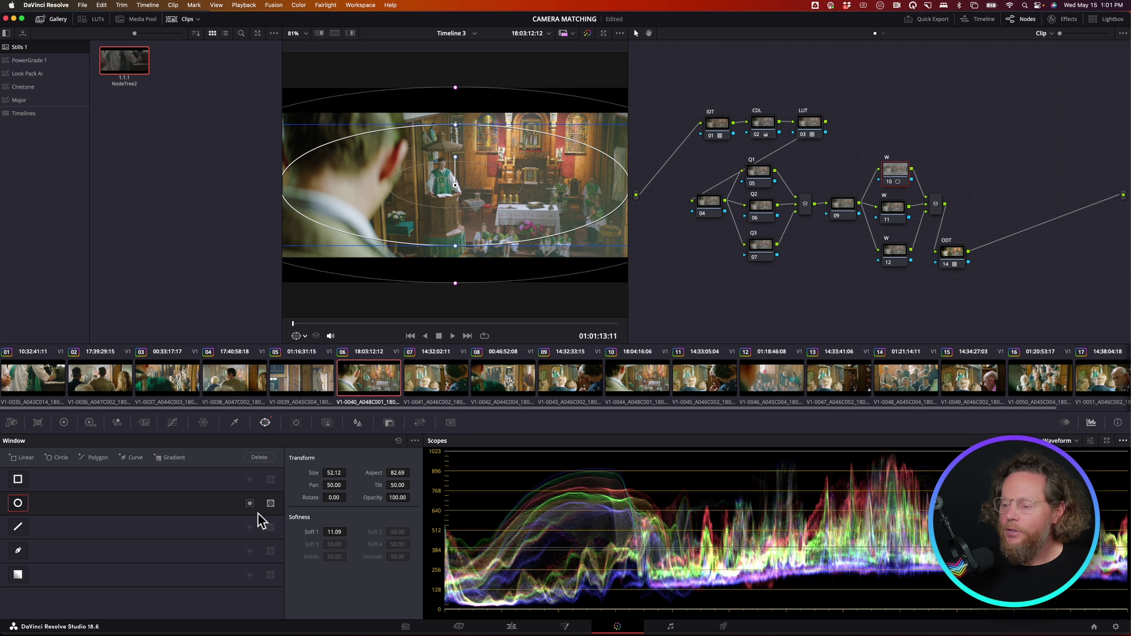
Lower the gain of node 10 on clip 06 to 0.93 for all channels.
{"action": "left_click", "coordinate": [65, 422]}
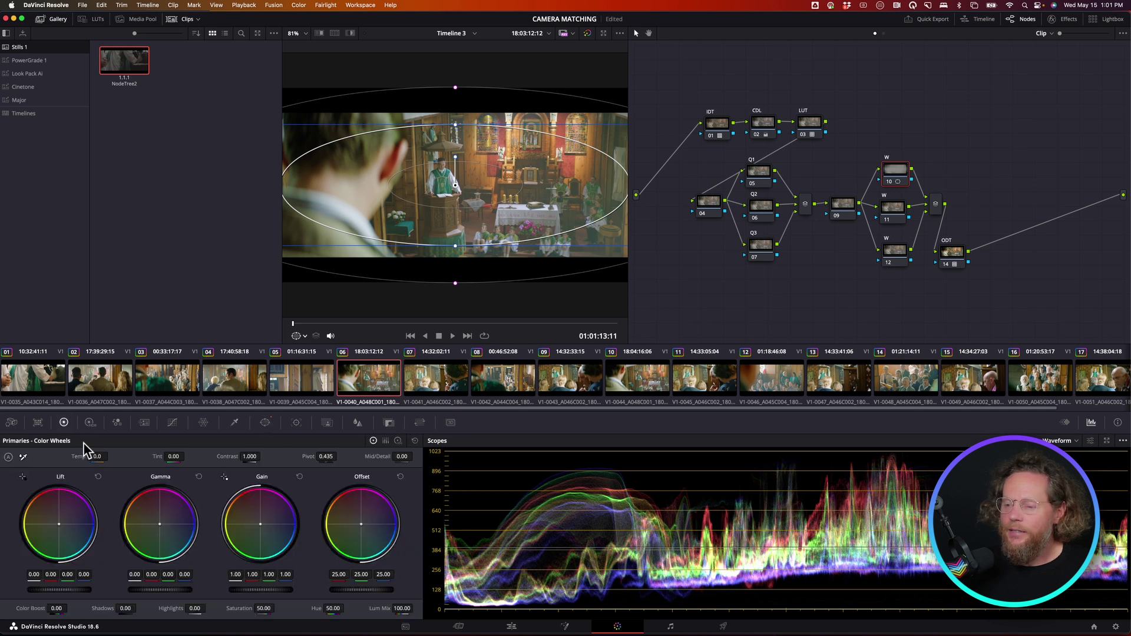
{"action": "left_click_drag", "start_coordinate": [271, 589], "coordinate": [245, 584]}
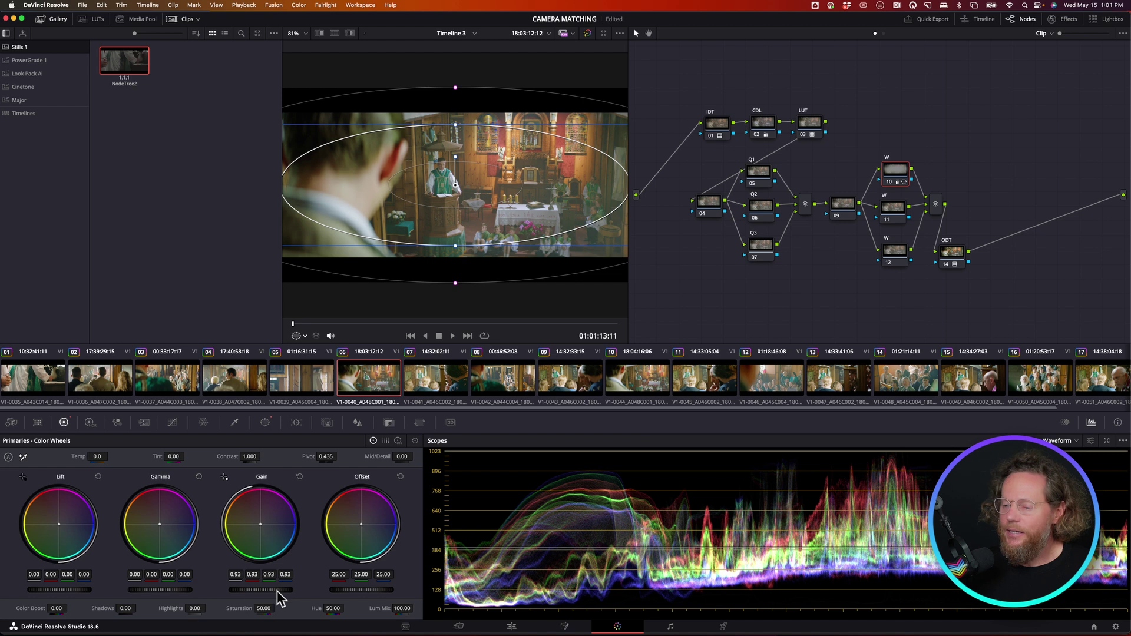
Lower the gamma of node 10 on clip 06 to -0.01 and reduce its key output gain to 0.741.
{"action": "left_click_drag", "start_coordinate": [158, 589], "coordinate": [138, 589]}
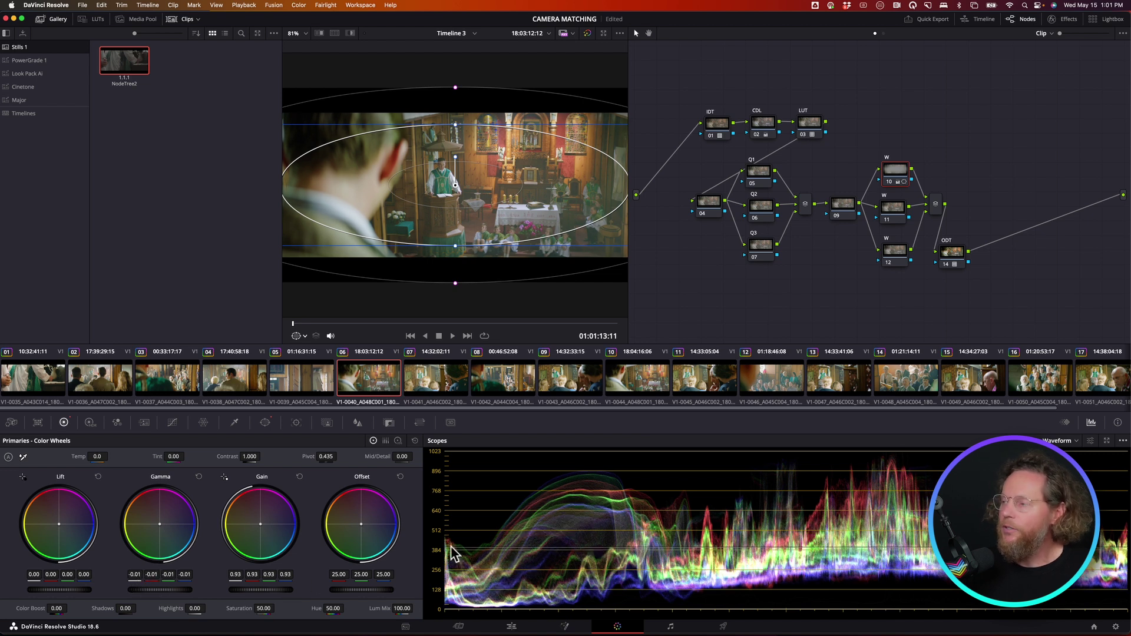
{"action": "left_click", "coordinate": [389, 423]}
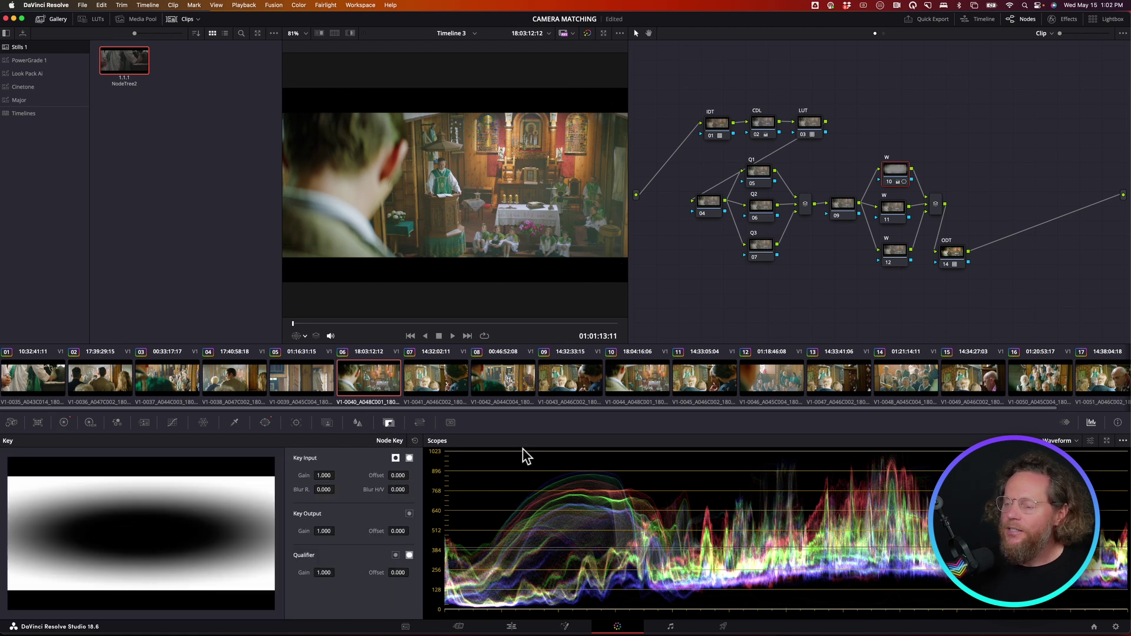
{"action": "left_click_drag", "start_coordinate": [324, 531], "coordinate": [207, 543]}
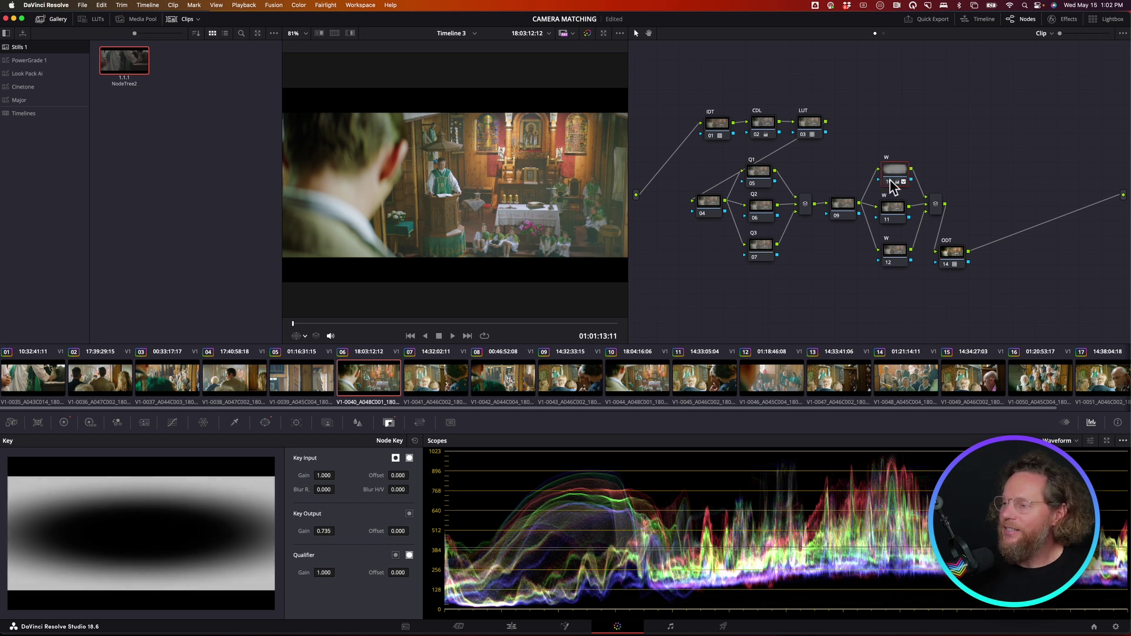
{"action": "left_click", "coordinate": [889, 180]}
{"action": "left_click", "coordinate": [890, 179]}
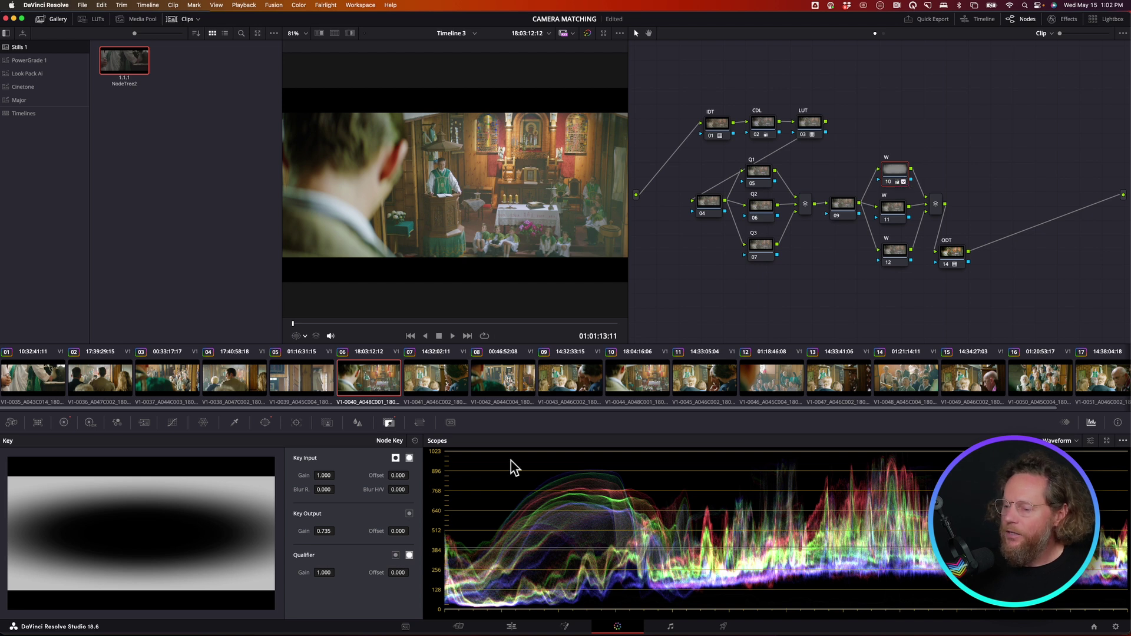
{"action": "left_click_drag", "start_coordinate": [323, 537], "coordinate": [327, 537]}
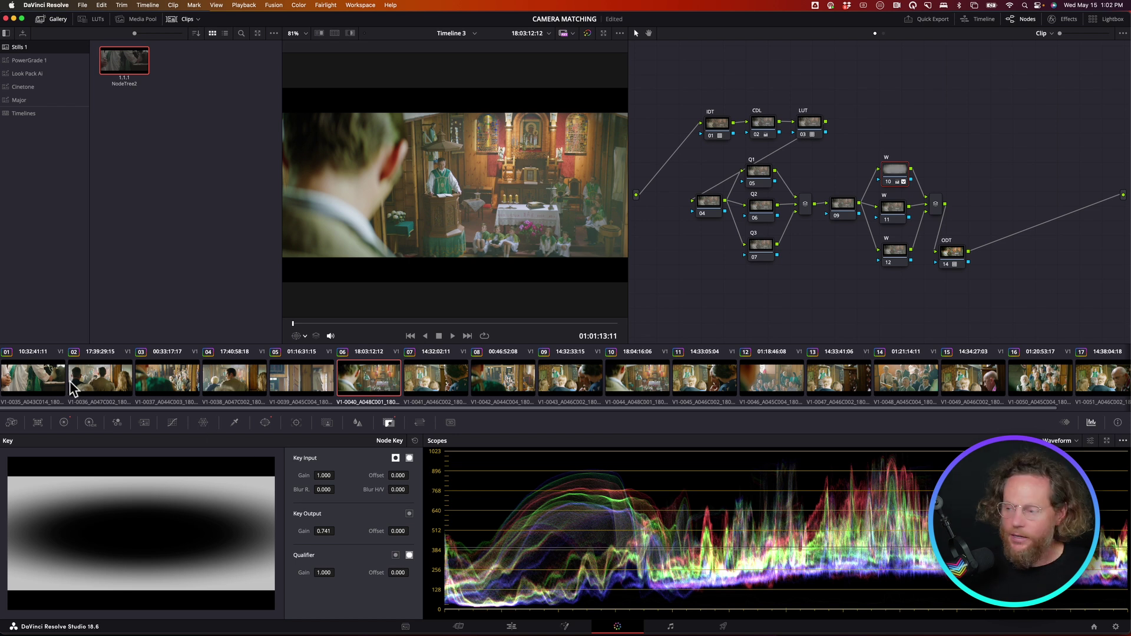
Ripple the node 10 changes from clip 06 to all clips in the timeline.
{"action": "left_click", "coordinate": [44, 386], "text": "shift"}
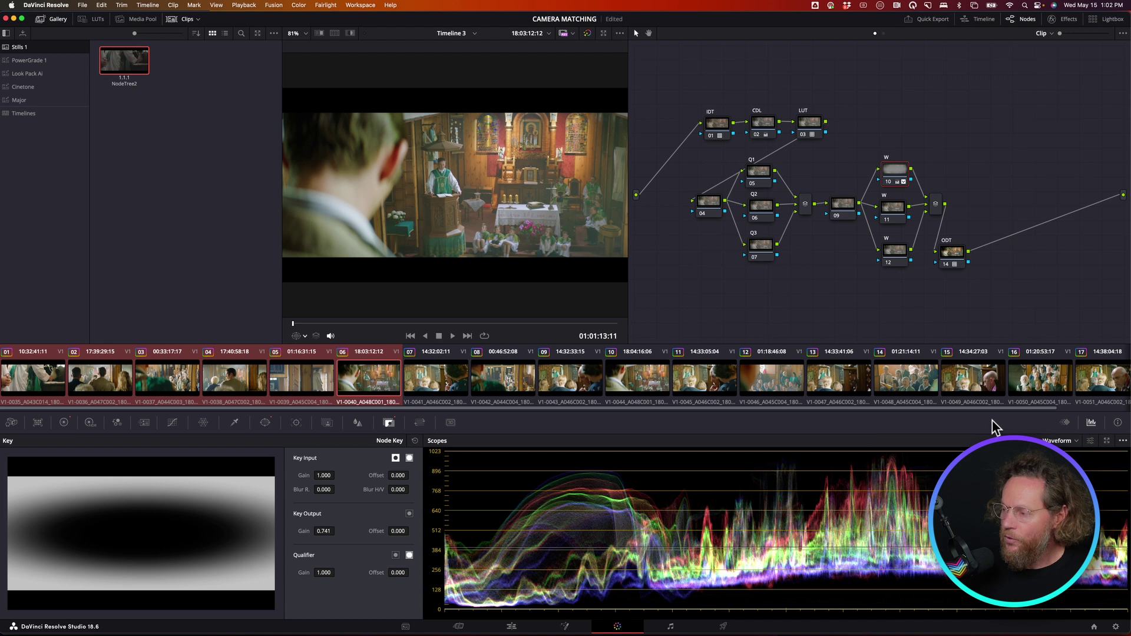
{"action": "left_click_drag", "start_coordinate": [1030, 409], "coordinate": [1119, 410]}
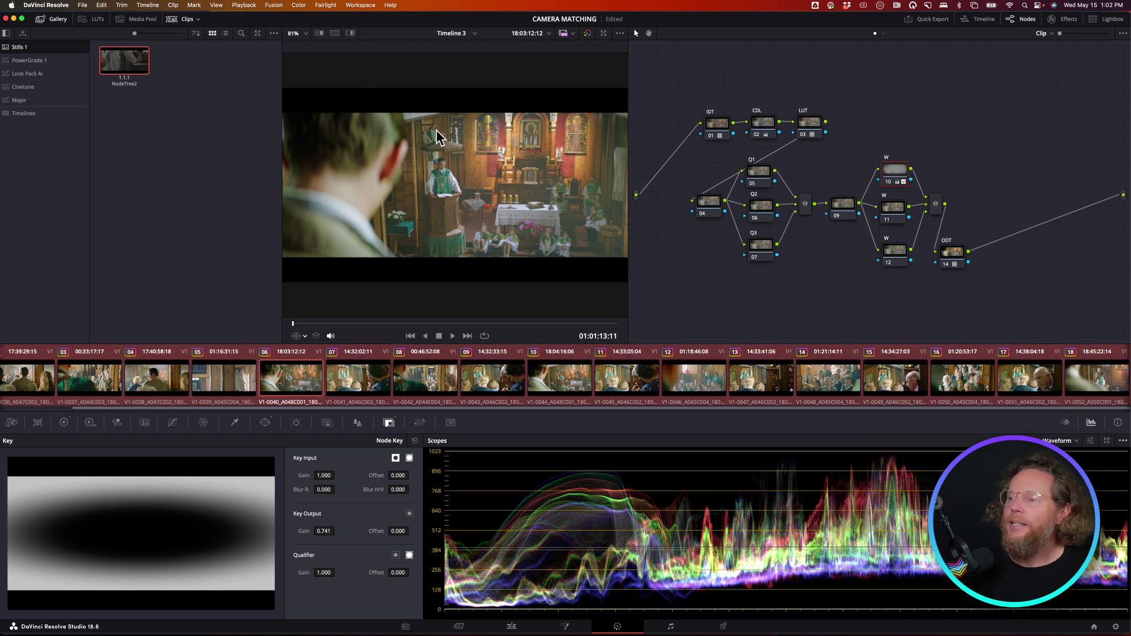
{"action": "left_click", "coordinate": [299, 5]}
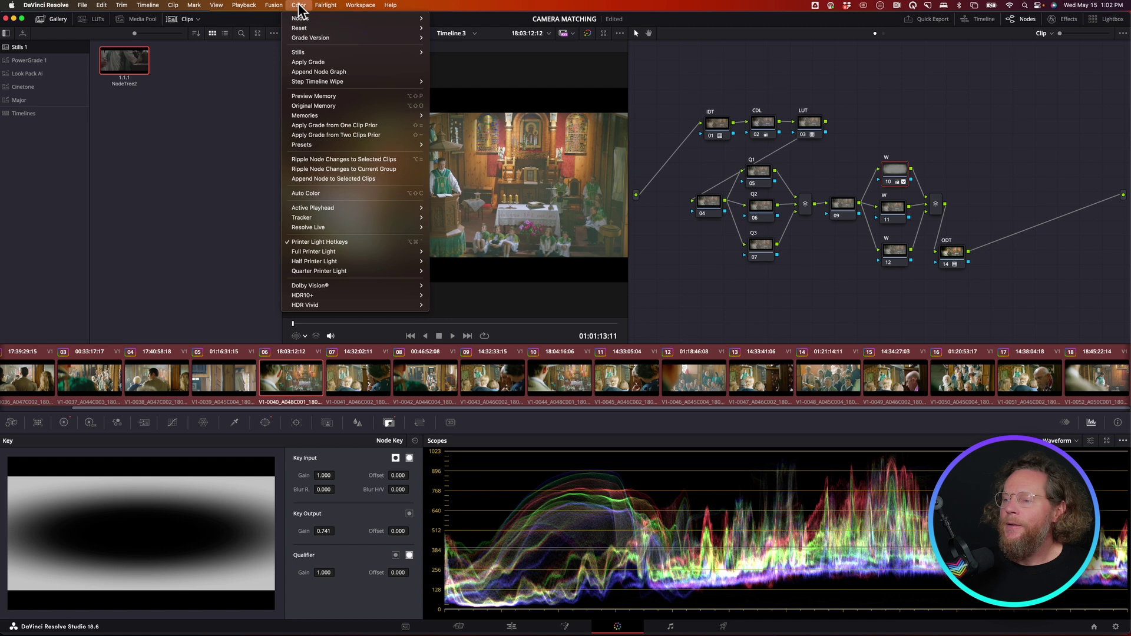
{"action": "left_click", "coordinate": [349, 160]}
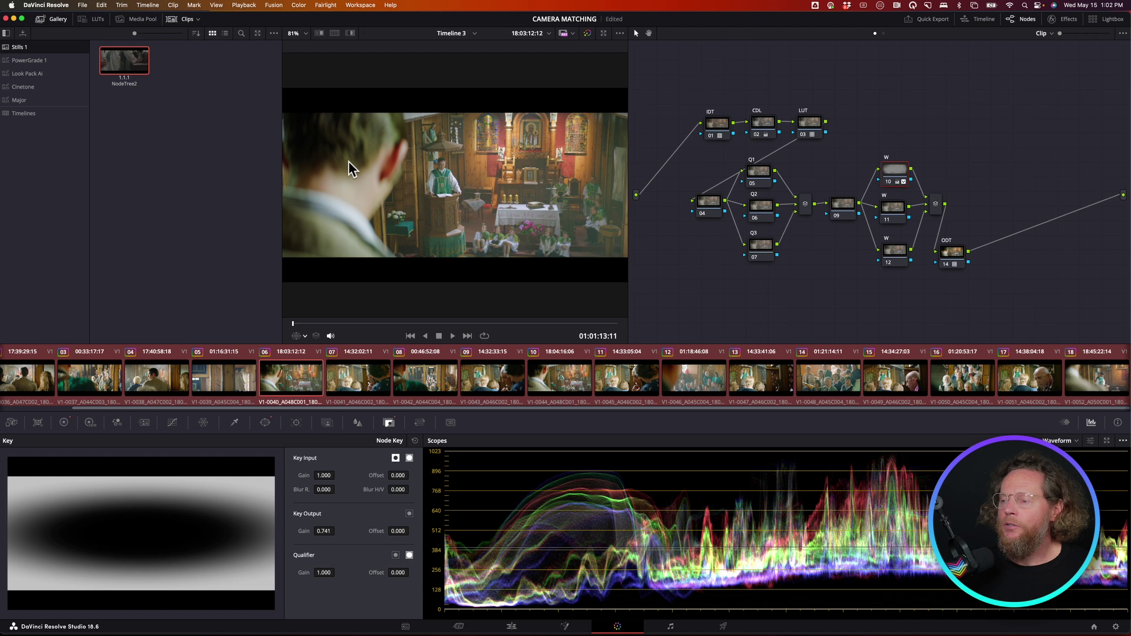
Compare clip 07 with node 10 off and on, and check the rippled window on clips 08 to 11.
{"action": "left_click", "coordinate": [371, 377]}
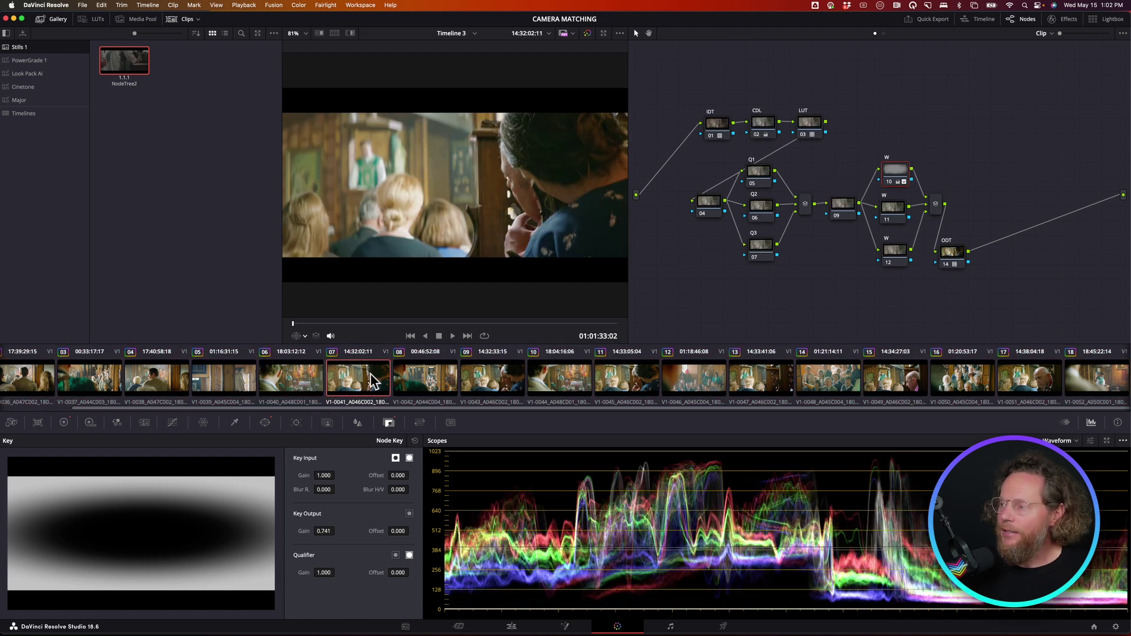
{"action": "left_click", "coordinate": [890, 182]}
{"action": "left_click", "coordinate": [890, 182]}
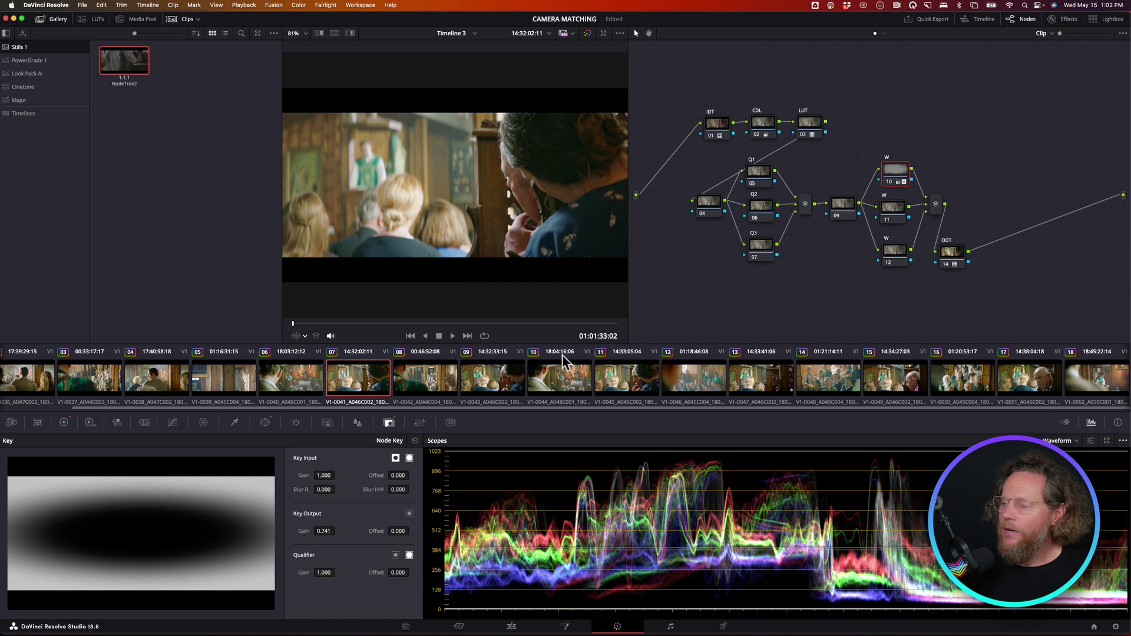
{"action": "left_click", "coordinate": [428, 384]}
{"action": "left_click", "coordinate": [507, 383]}
{"action": "left_click", "coordinate": [536, 380]}
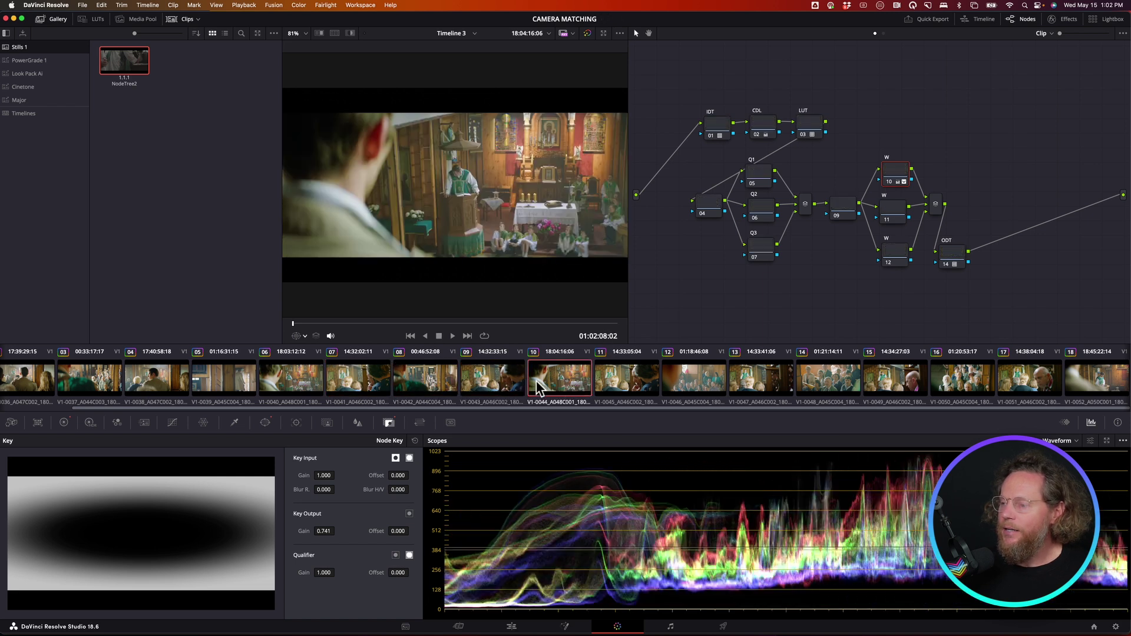
{"action": "left_click", "coordinate": [607, 387]}
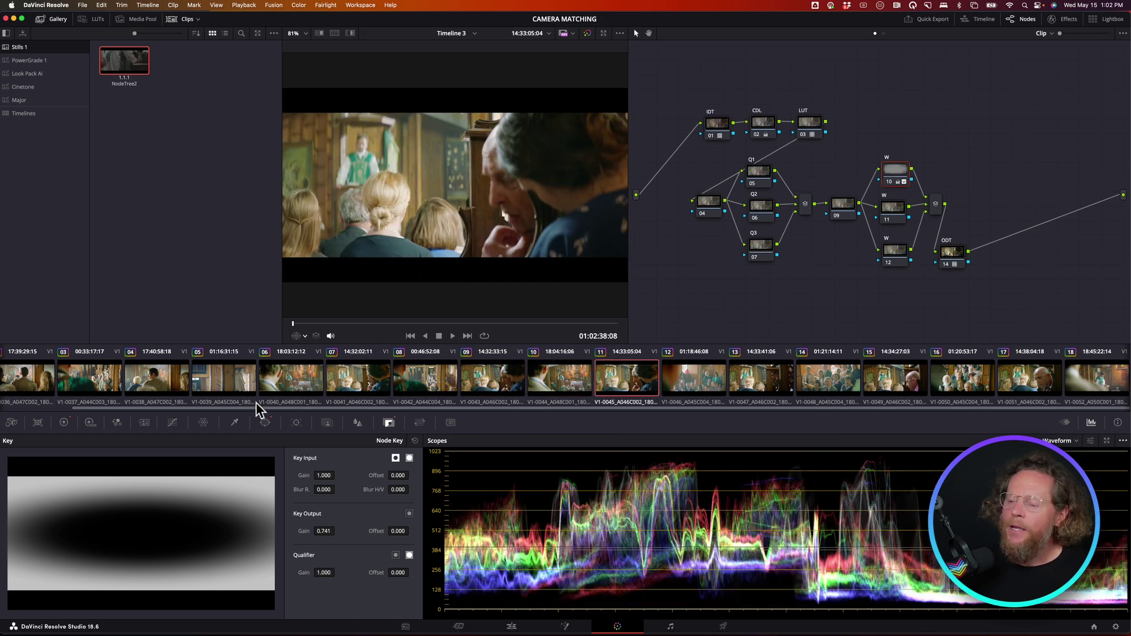
Lower the gamma of node 09 on clip 02 to -0.03 for all channels.
{"action": "left_click_drag", "start_coordinate": [260, 408], "coordinate": [96, 380]}
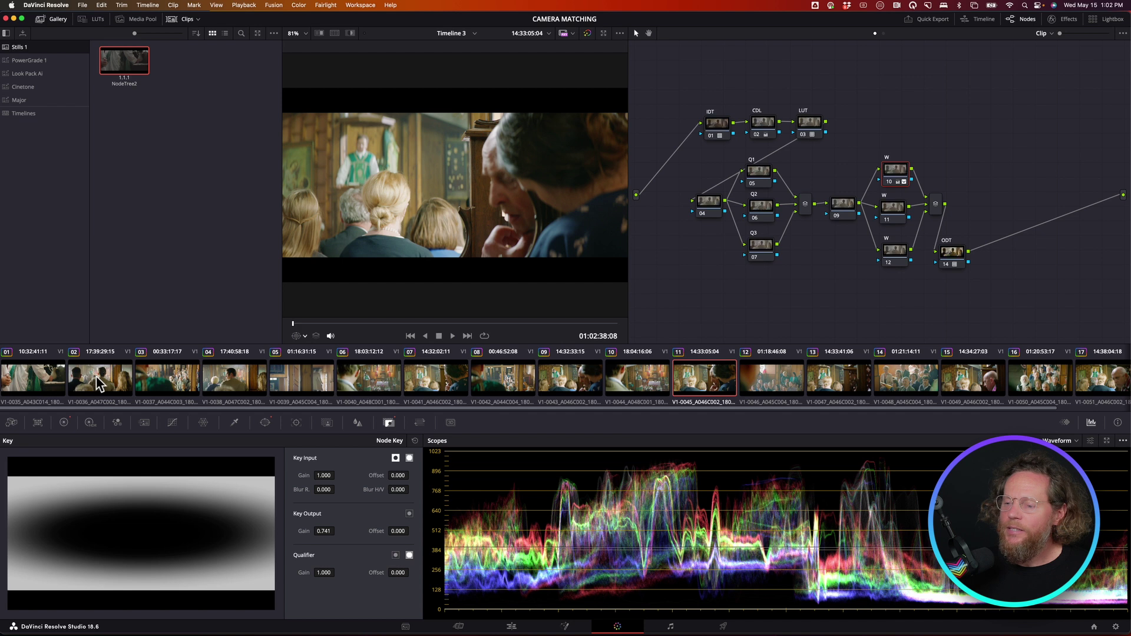
{"action": "left_click", "coordinate": [96, 380]}
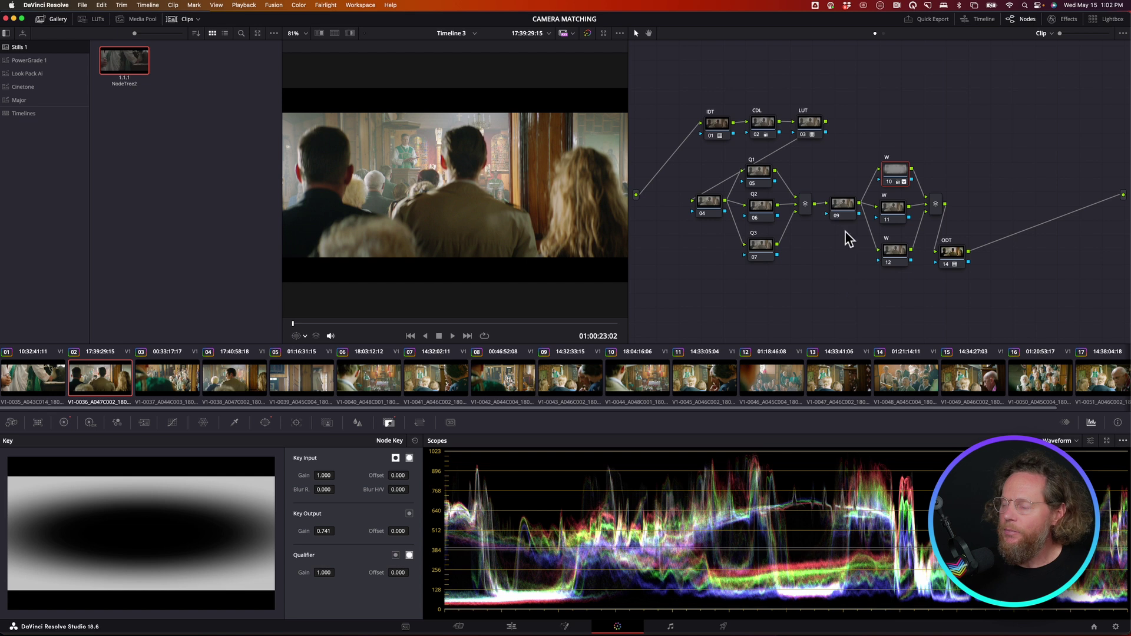
{"action": "left_click", "coordinate": [842, 205]}
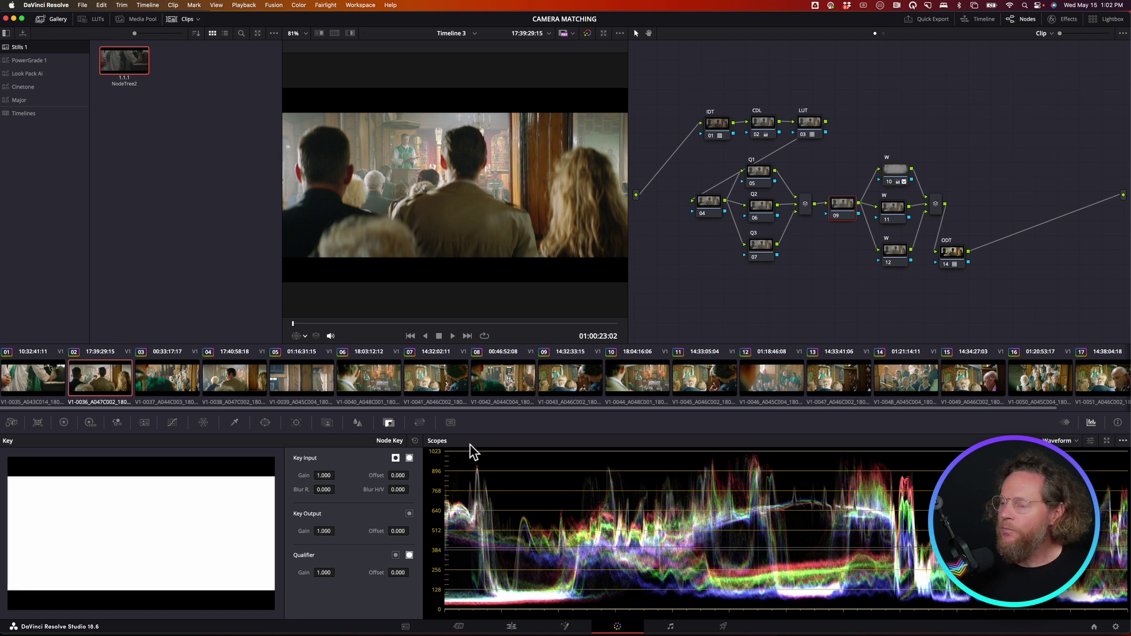
{"action": "left_click", "coordinate": [62, 423]}
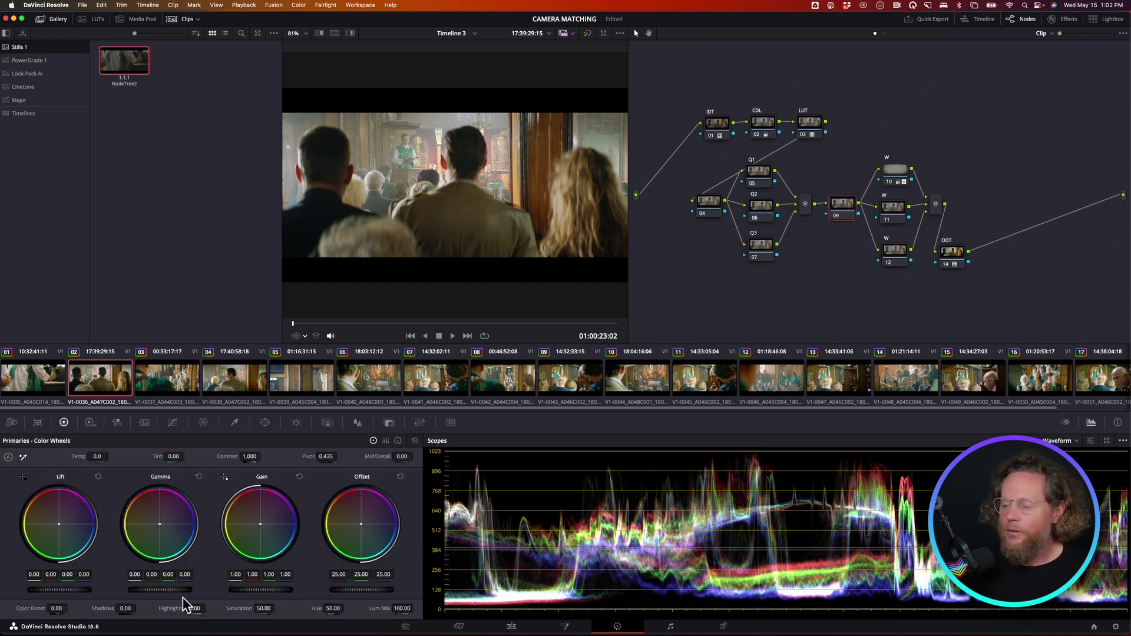
{"action": "left_click_drag", "start_coordinate": [175, 591], "coordinate": [121, 589]}
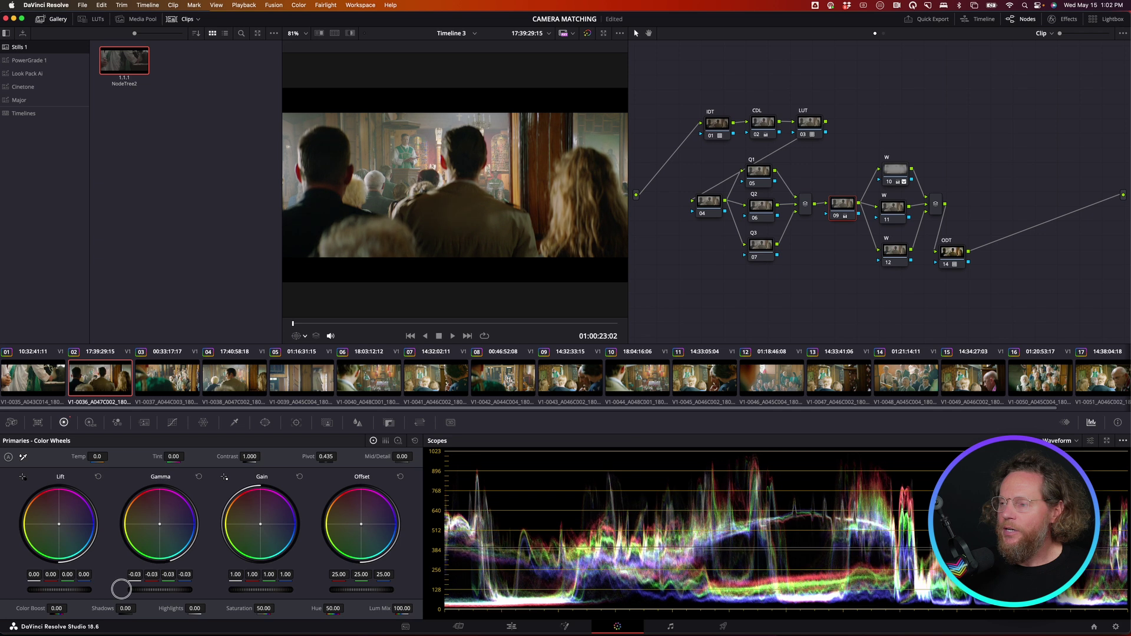
Ripple the node 09 gamma change from clip 02 to all clips in the timeline.
{"action": "left_click", "coordinate": [33, 387], "text": "super"}
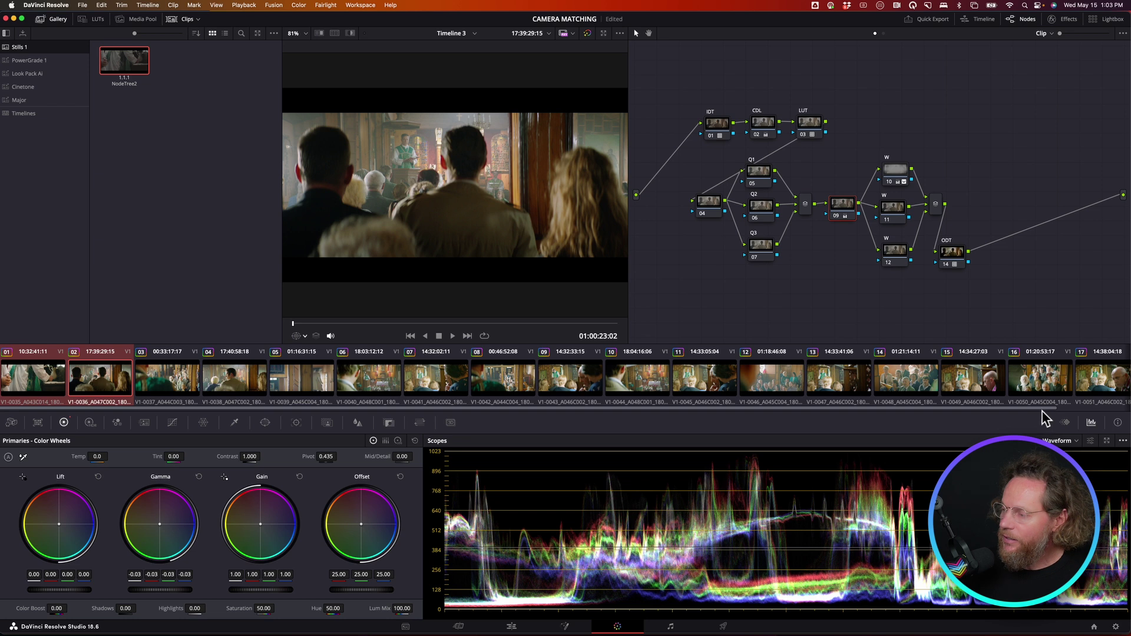
{"action": "scroll", "coordinate": [1114, 404], "scroll_direction": "right", "scroll_amount": 3}
{"action": "left_click", "coordinate": [1115, 392], "text": "shift"}
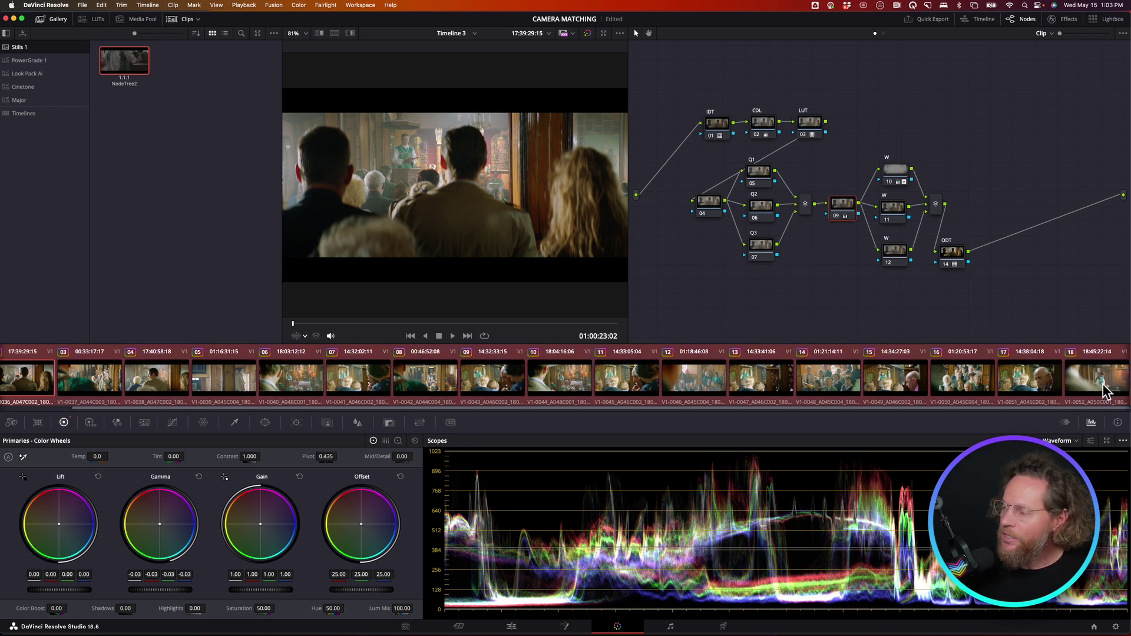
{"action": "left_click", "coordinate": [298, 5]}
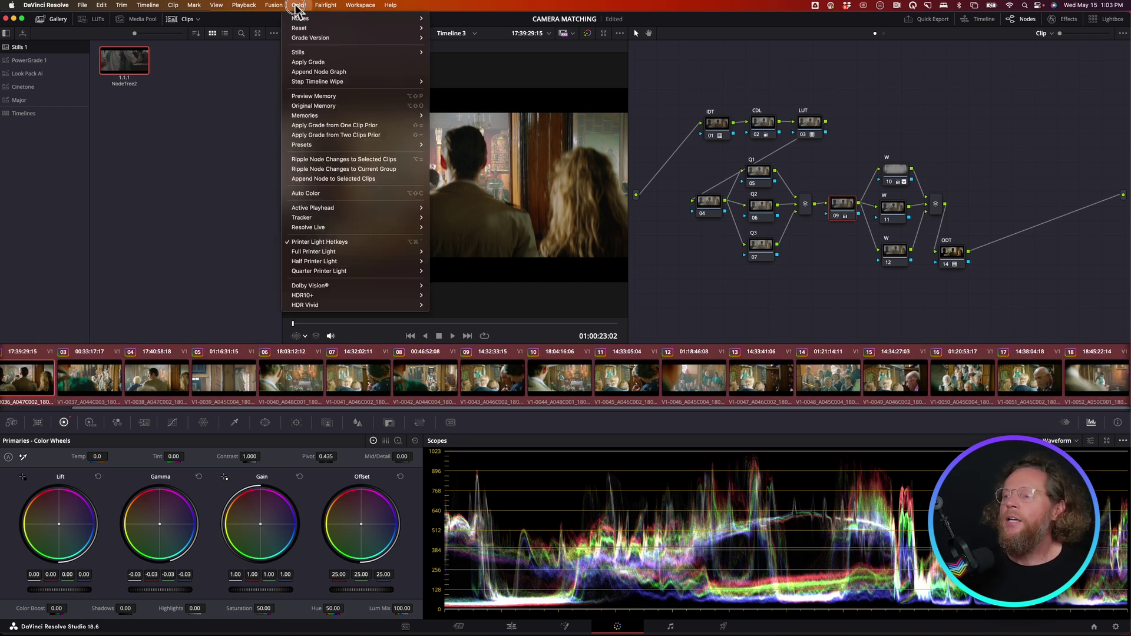
{"action": "left_click", "coordinate": [334, 160]}
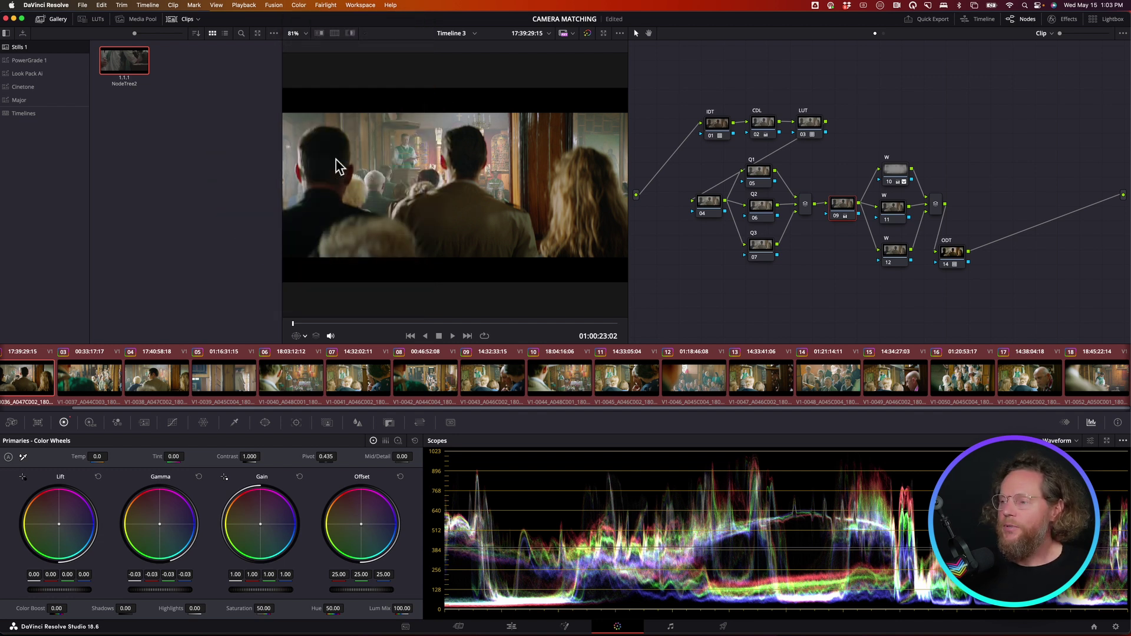
Step through clips 03 to 18 to check the rippled node 09 gamma change on each shot.
{"action": "left_click", "coordinate": [94, 382]}
{"action": "left_click", "coordinate": [173, 392]}
{"action": "left_click", "coordinate": [195, 390]}
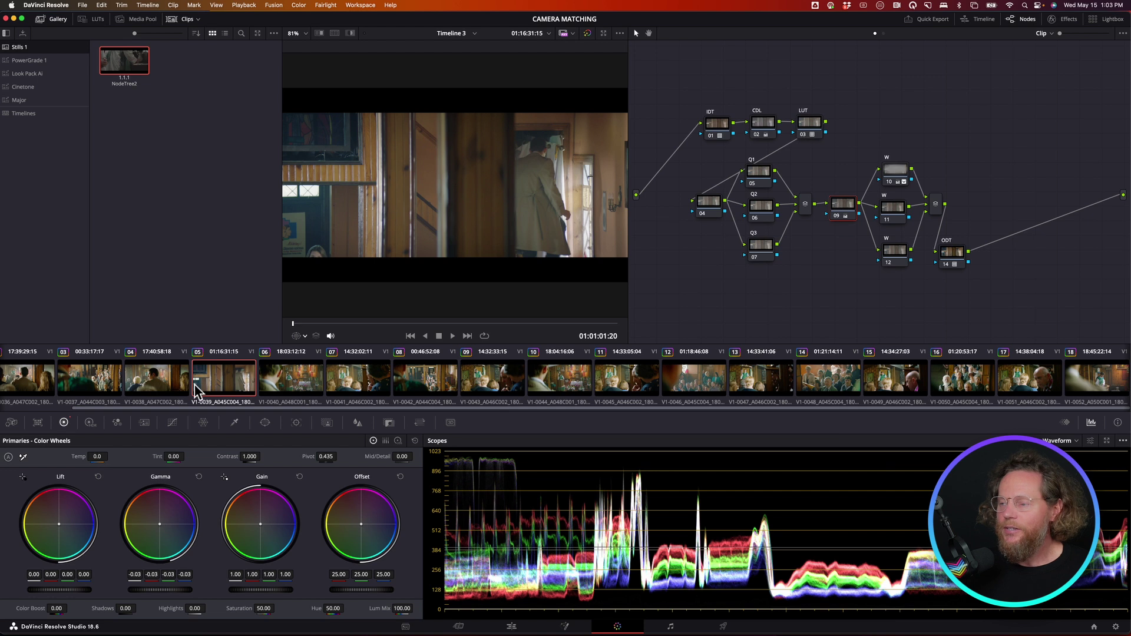
{"action": "key", "text": "Down"}
{"action": "key", "text": "Down"}
{"action": "key", "text": "Down"}
{"action": "key", "text": "Down"}
{"action": "key", "text": "Down"}
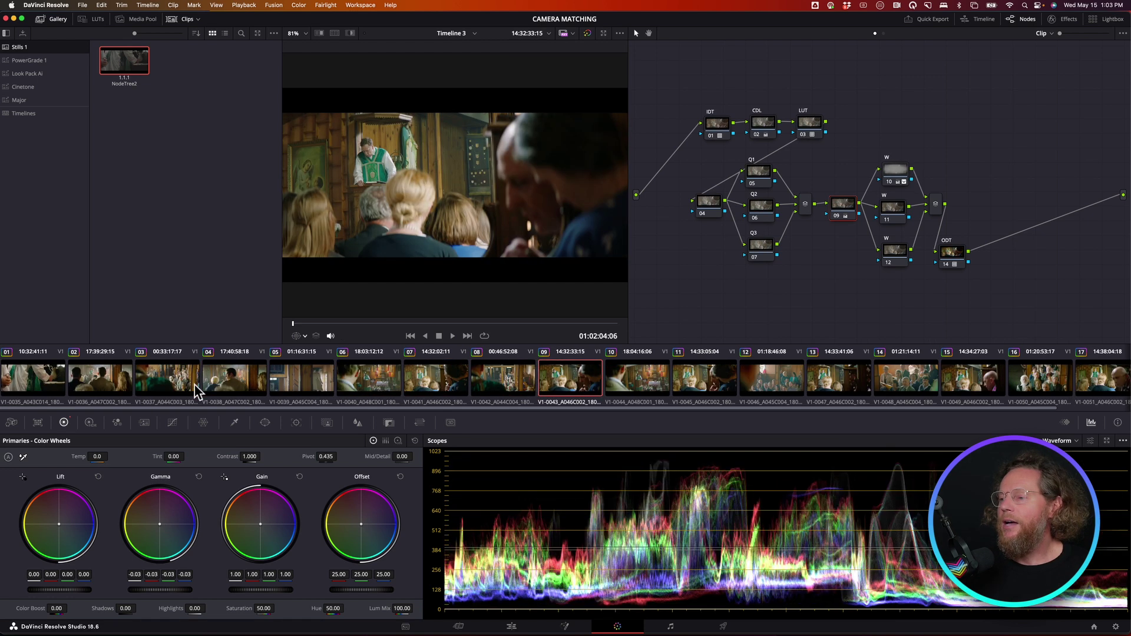
{"action": "key", "text": "Down"}
{"action": "key", "text": "Down"}
{"action": "key", "text": "Down"}
{"action": "key", "text": "Down"}
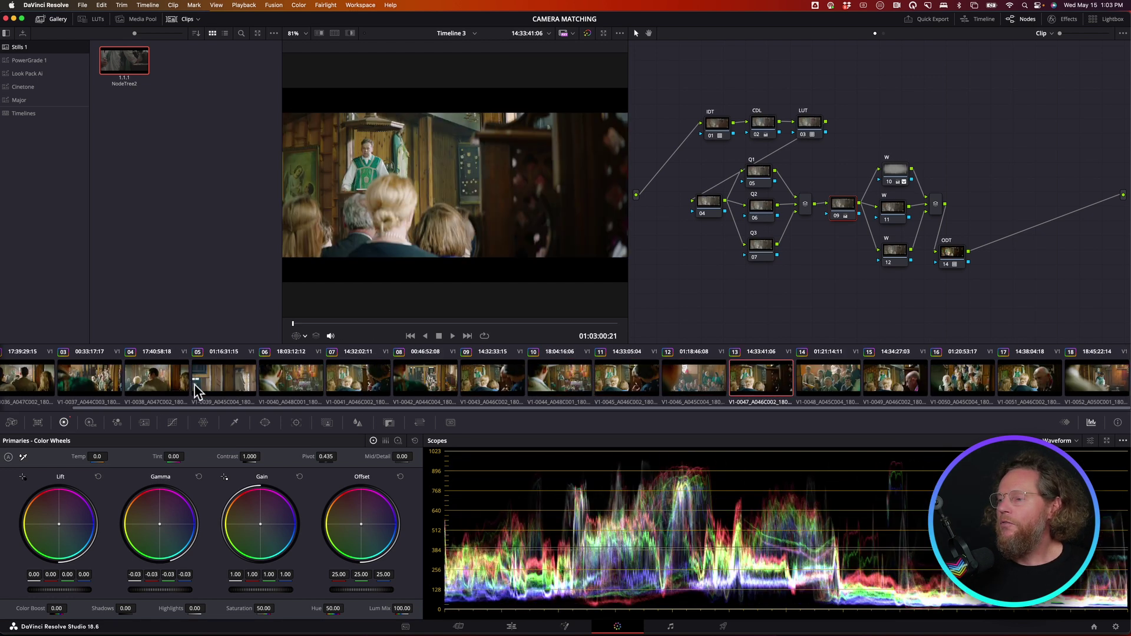
{"action": "key", "text": "Down"}
{"action": "key", "text": "Down"}
{"action": "key", "text": "Down"}
{"action": "key", "text": "Down"}
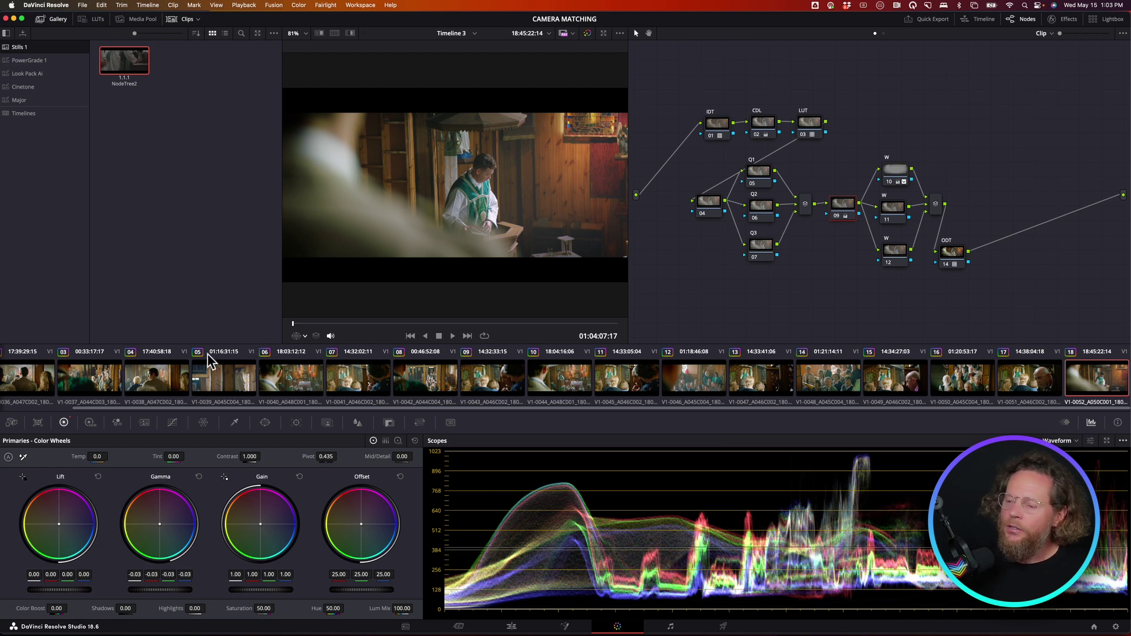
Switch briefly to Colourlab Ai, return to DaVinci Resolve and review the grades of clips 07 to 09.
{"action": "left_click_drag", "start_coordinate": [423, 407], "coordinate": [205, 407]}
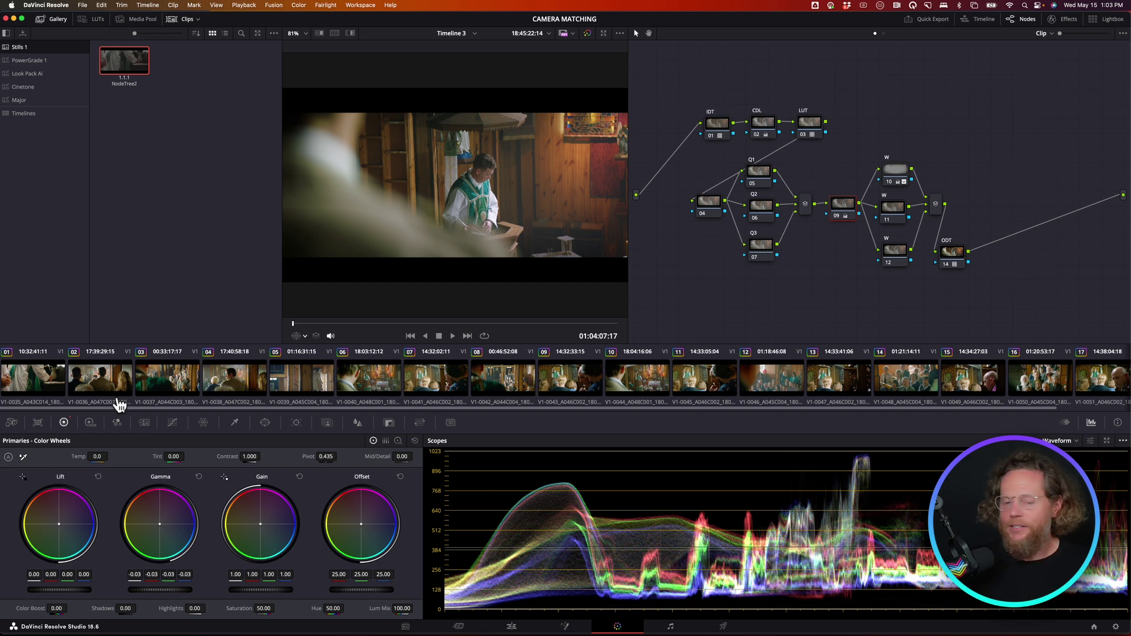
{"action": "key", "text": "super+Tab"}
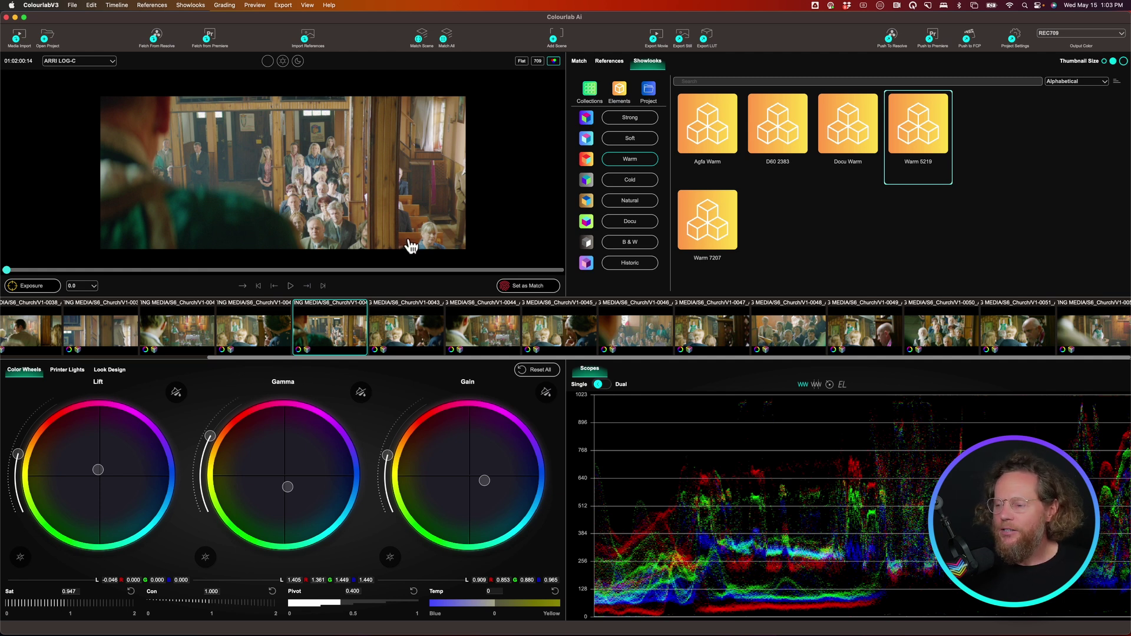
{"action": "key", "text": "super+Tab"}
{"action": "left_click", "coordinate": [460, 389]}
{"action": "left_click", "coordinate": [512, 394]}
{"action": "left_click", "coordinate": [545, 389]}
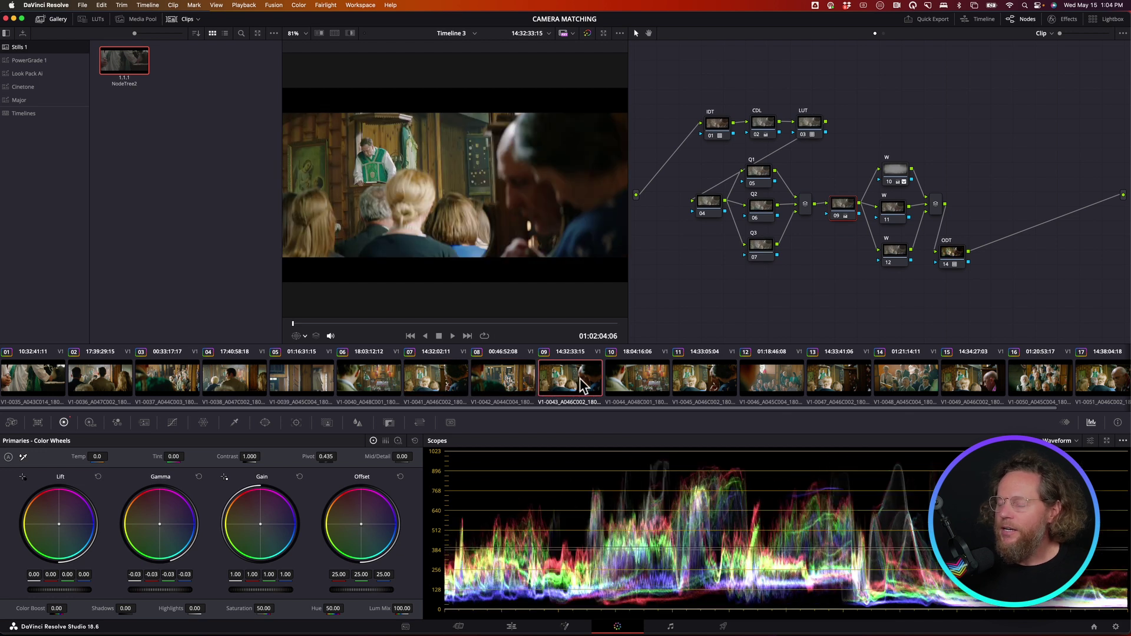